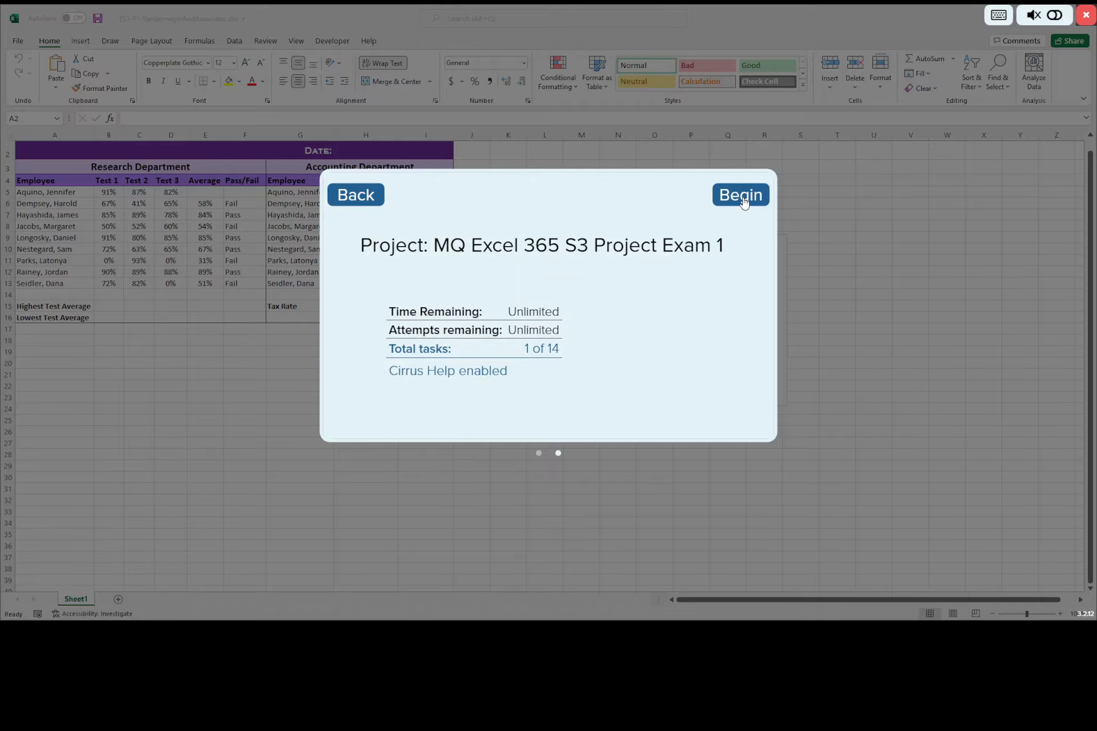
# Step: Begin the project exam and move the task instructions to the empty area below the employee data
pyautogui.click(743, 202)
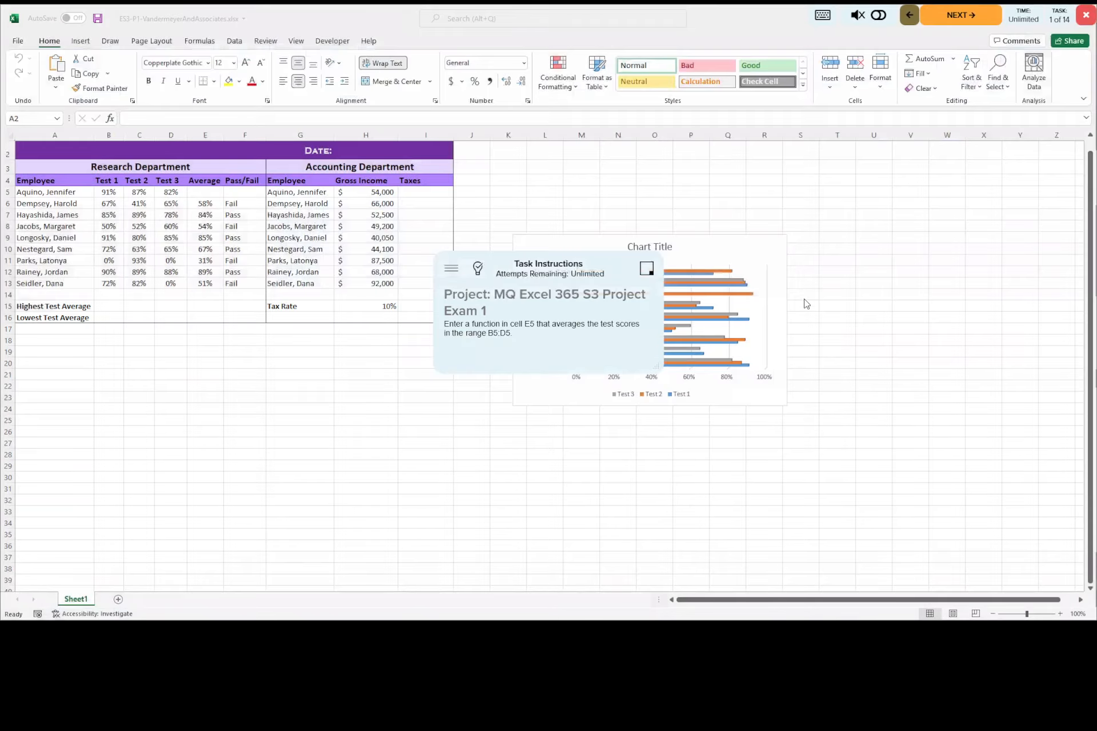
pyautogui.moveTo(539, 265); pyautogui.dragTo(218, 412)
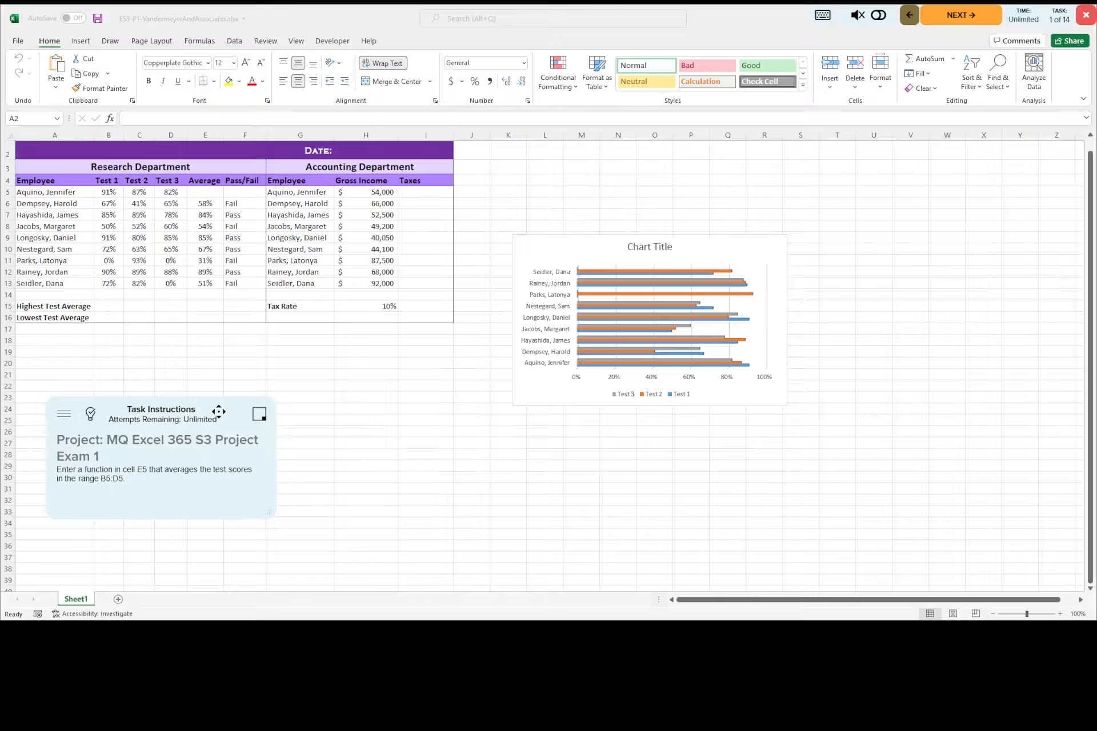
# Step: Consult the answer key for the averaging task, then close it
pyautogui.click(89, 417)
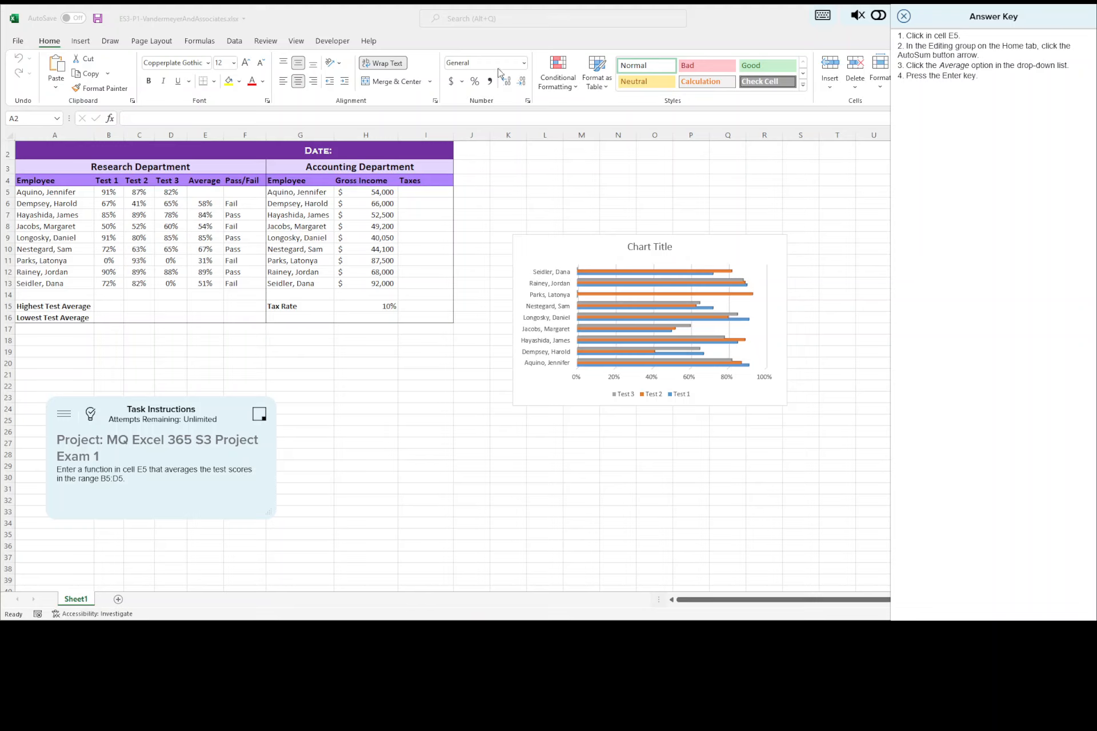
pyautogui.click(204, 193)
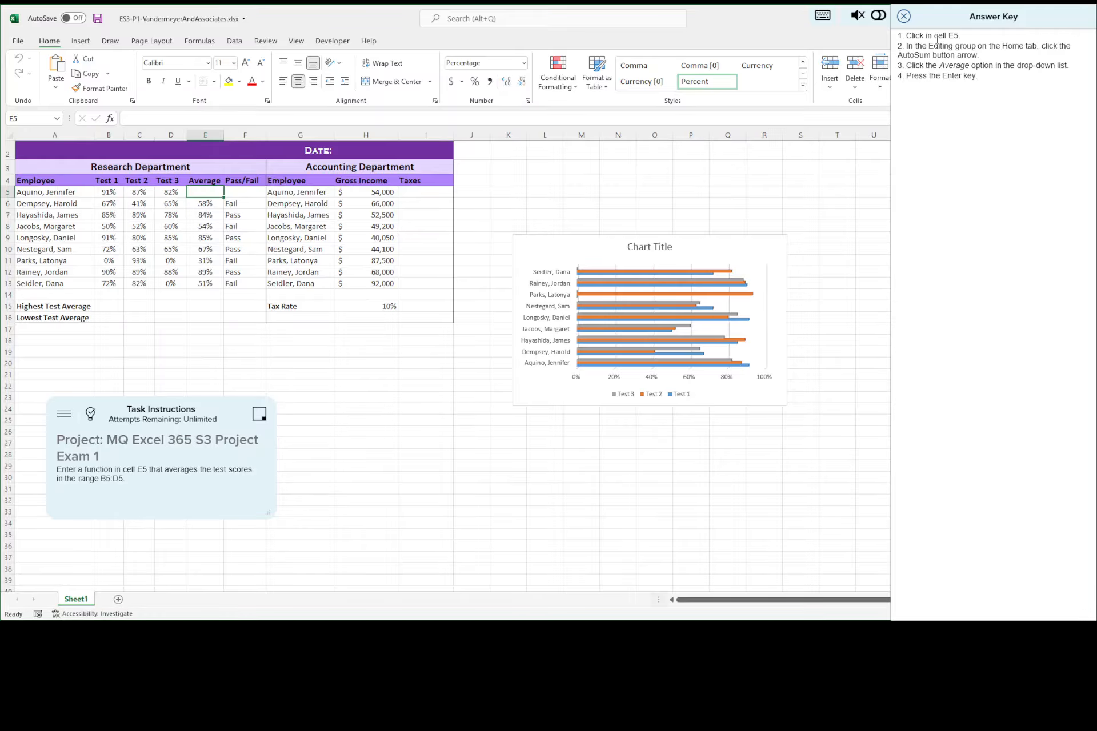
pyautogui.click(879, 16)
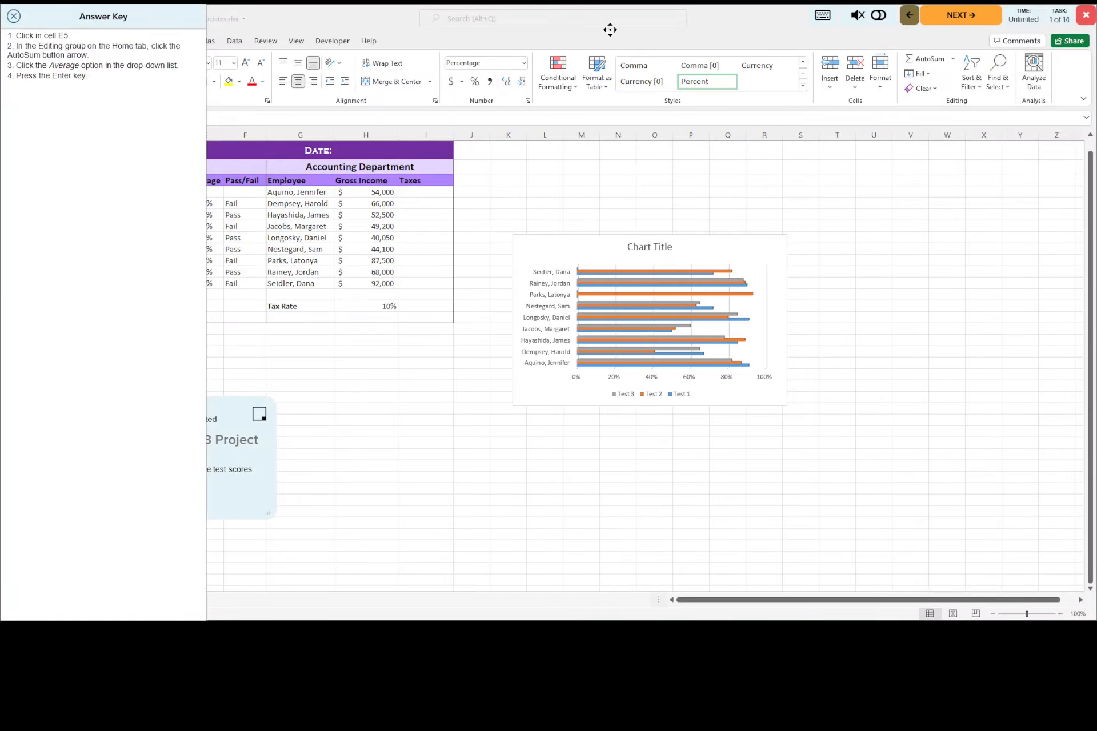
pyautogui.click(14, 16)
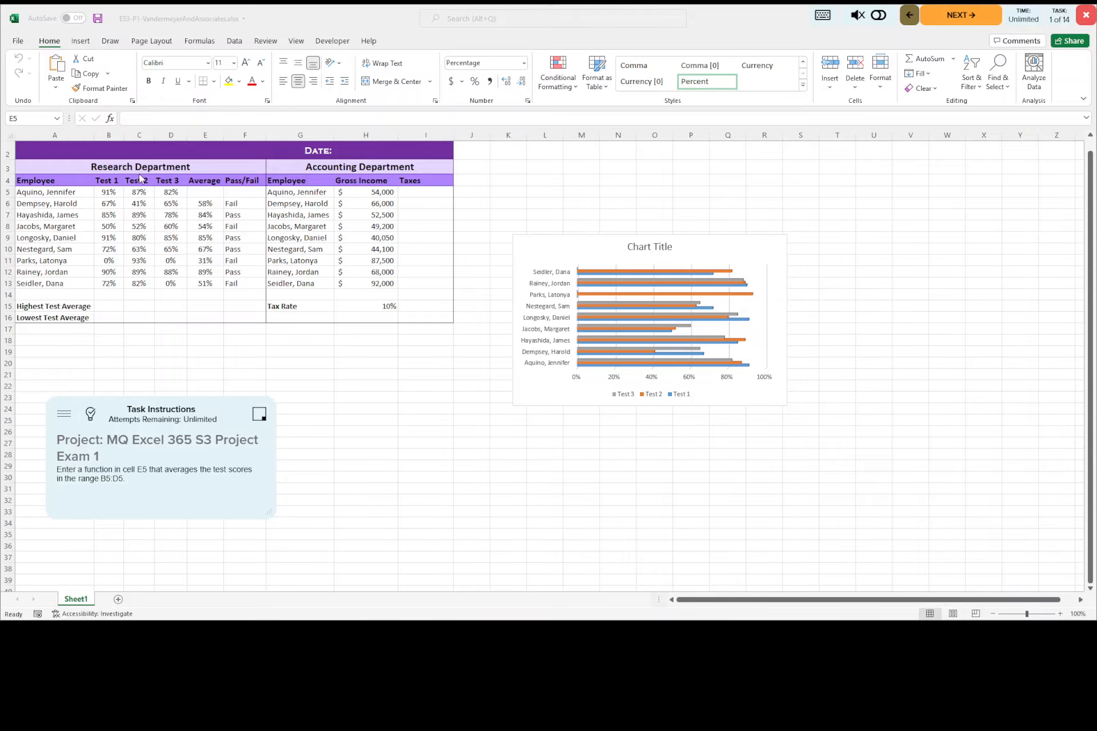
# Step: Enter =AVERAGE(B5:D5) in cell E5 using the built-in Average function and advance to the second task
pyautogui.click(212, 192)
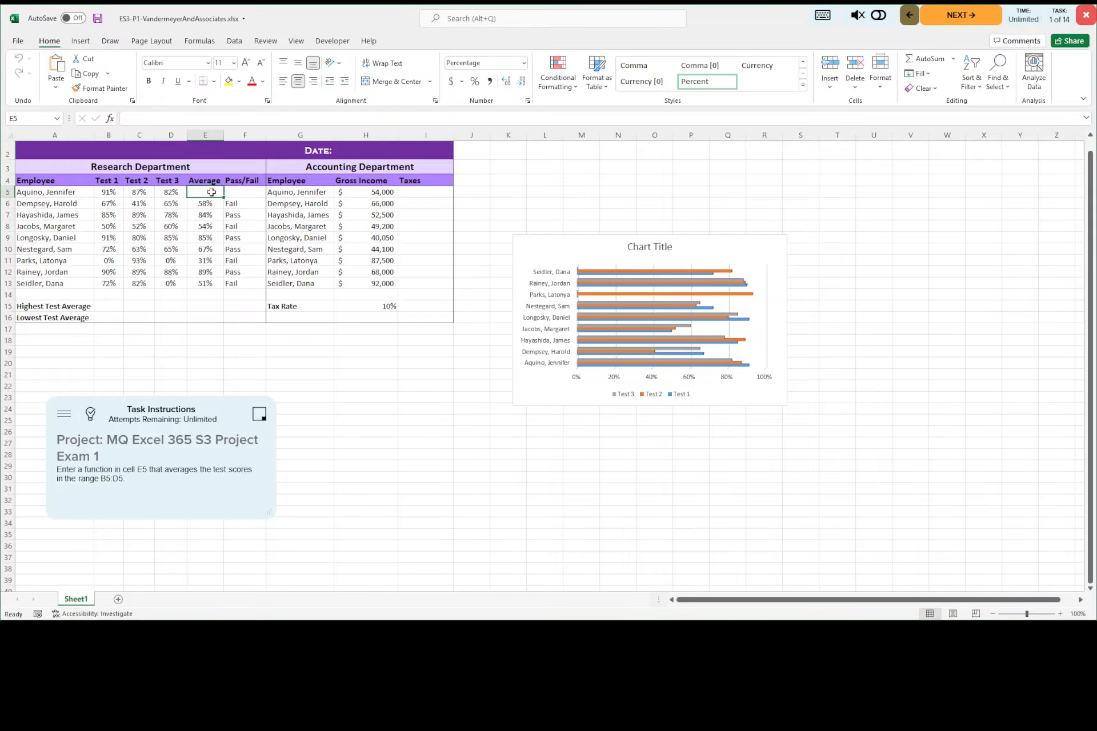
pyautogui.click(952, 58)
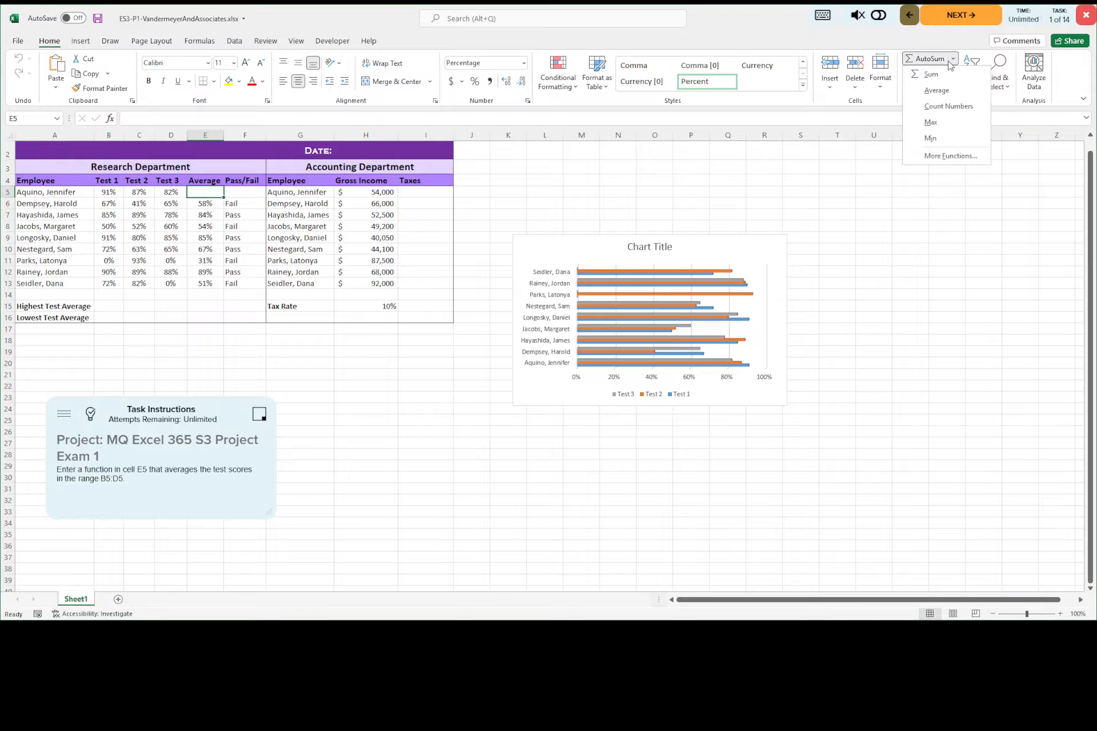
pyautogui.click(936, 92)
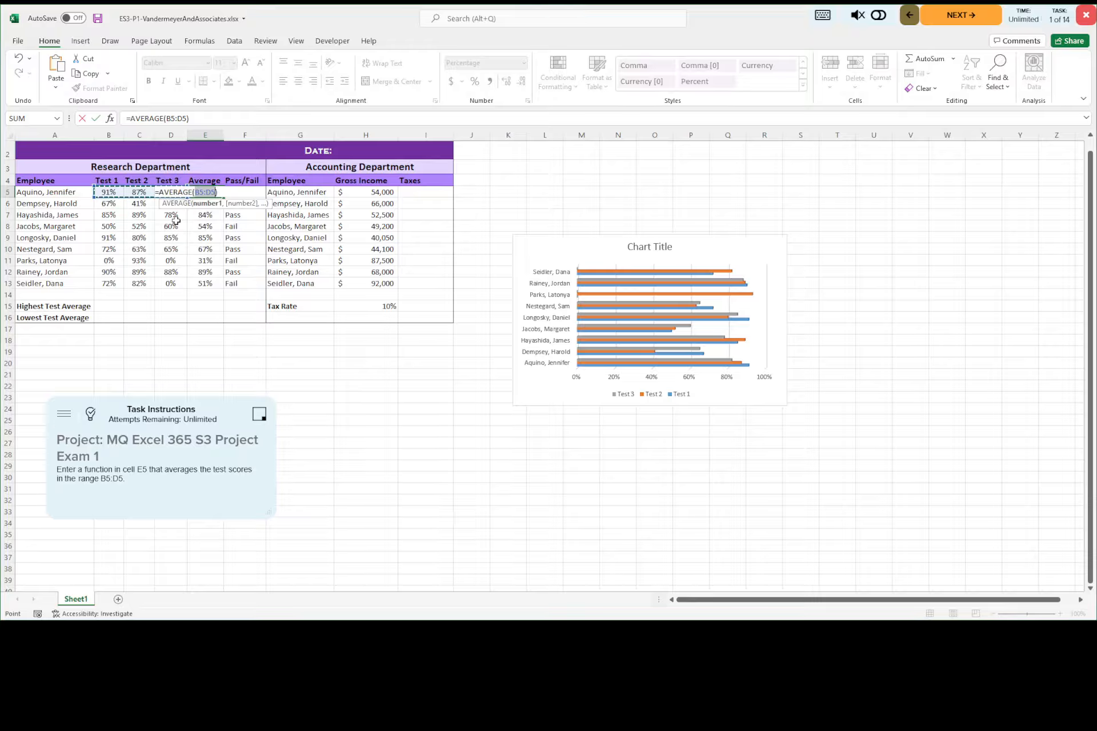
pyautogui.click(97, 121)
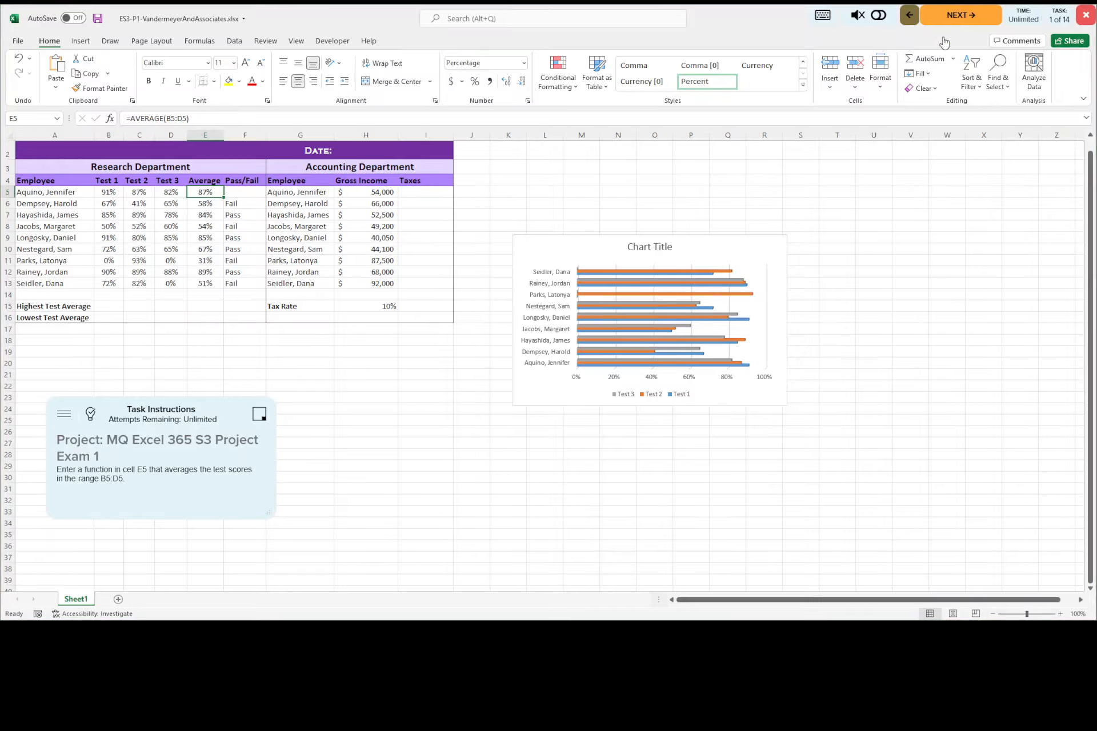
pyautogui.click(952, 18)
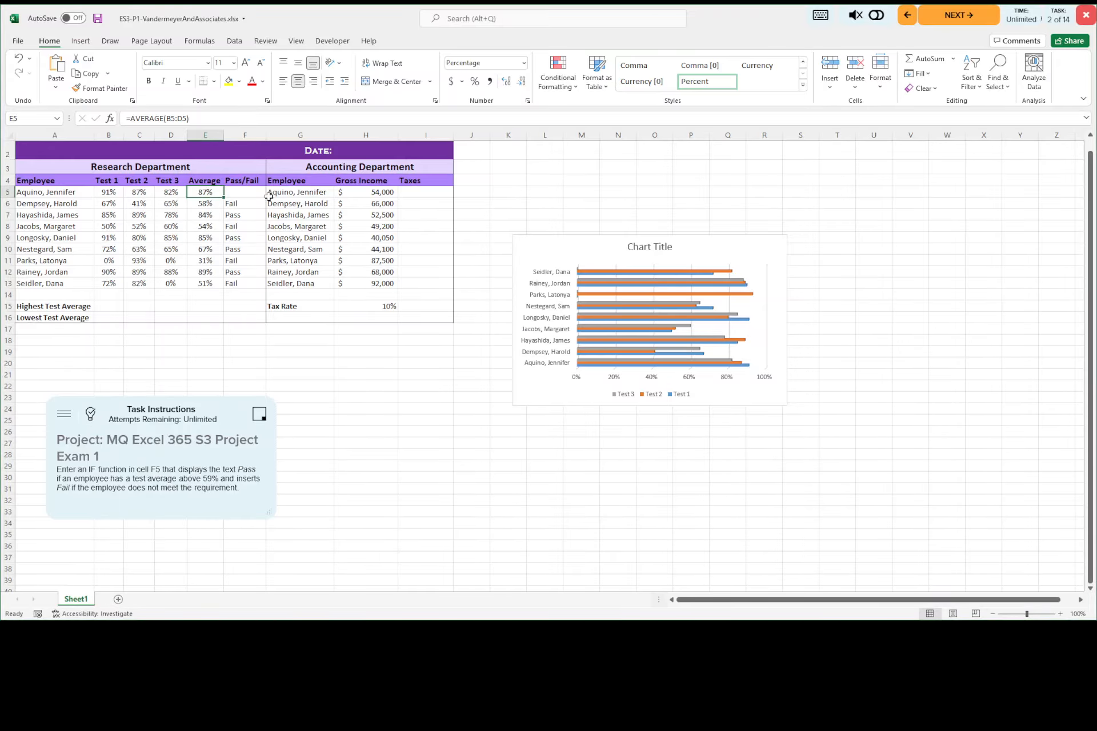
# Step: Consult the second task's answer key and start an IF function in cell F5 with the logical test E5>59%
pyautogui.click(242, 193)
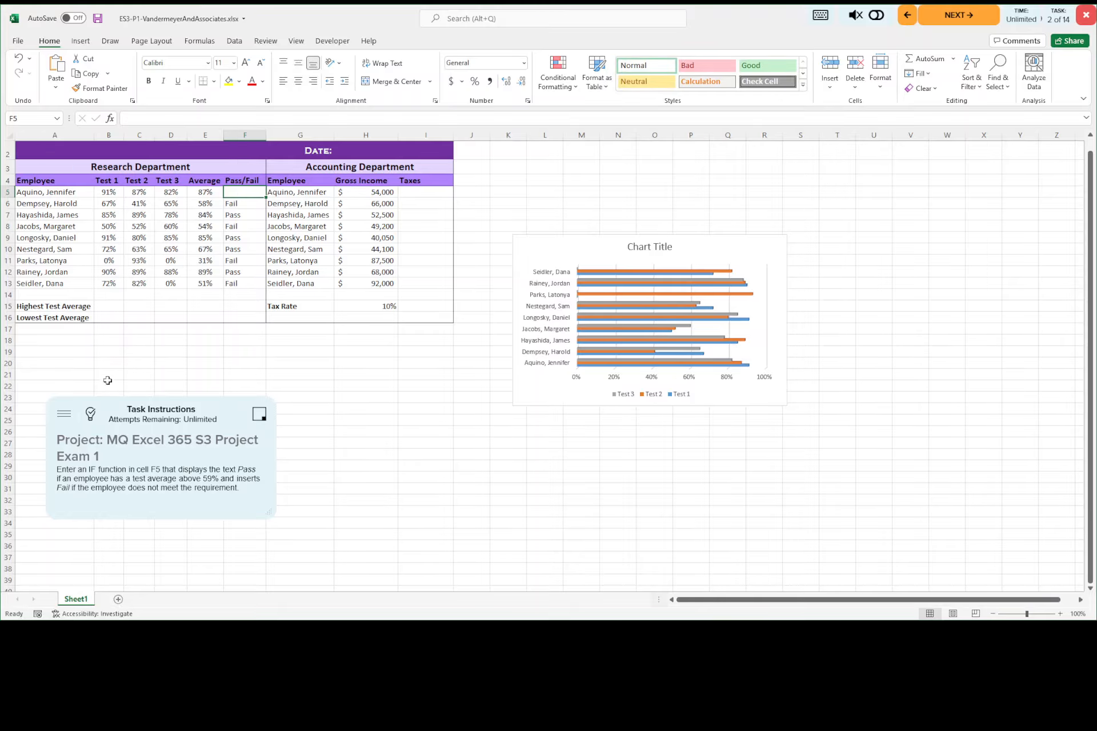
pyautogui.click(92, 415)
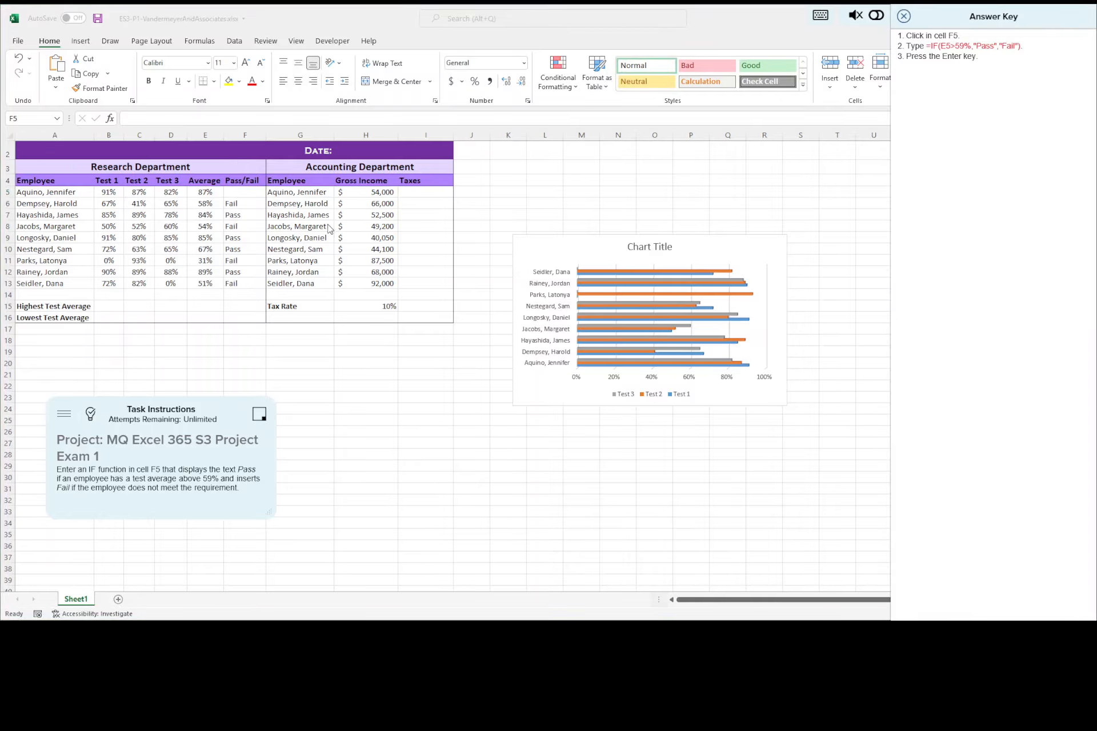
pyautogui.click(244, 194)
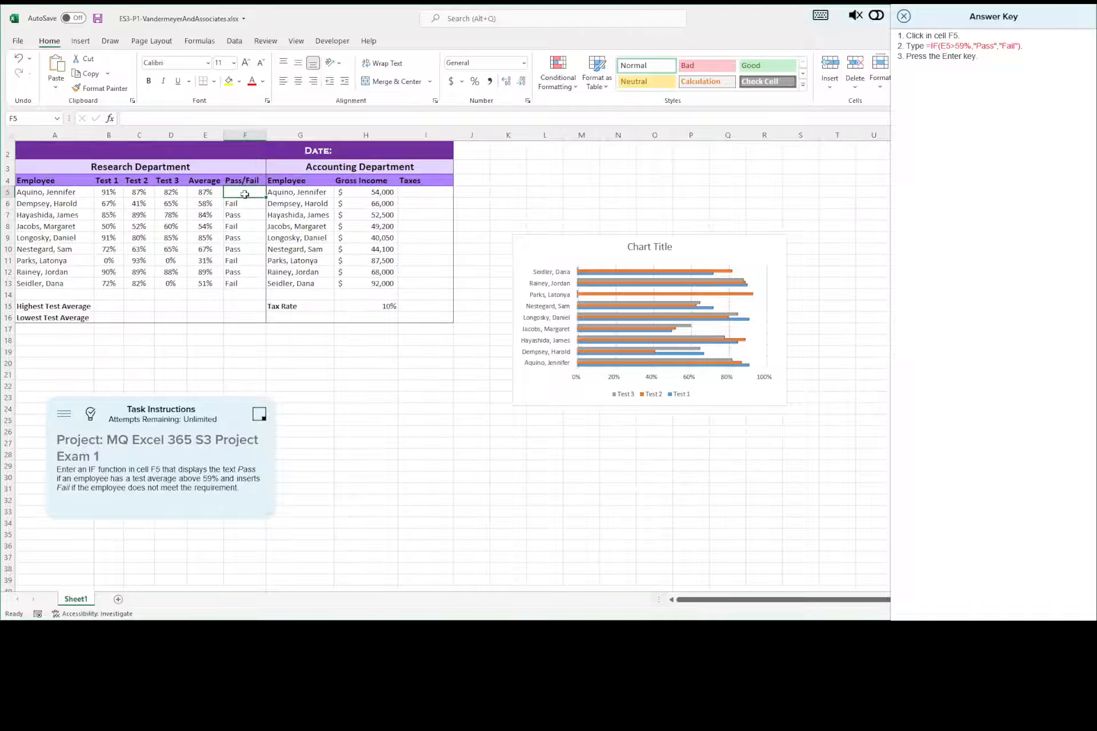
pyautogui.write('=')
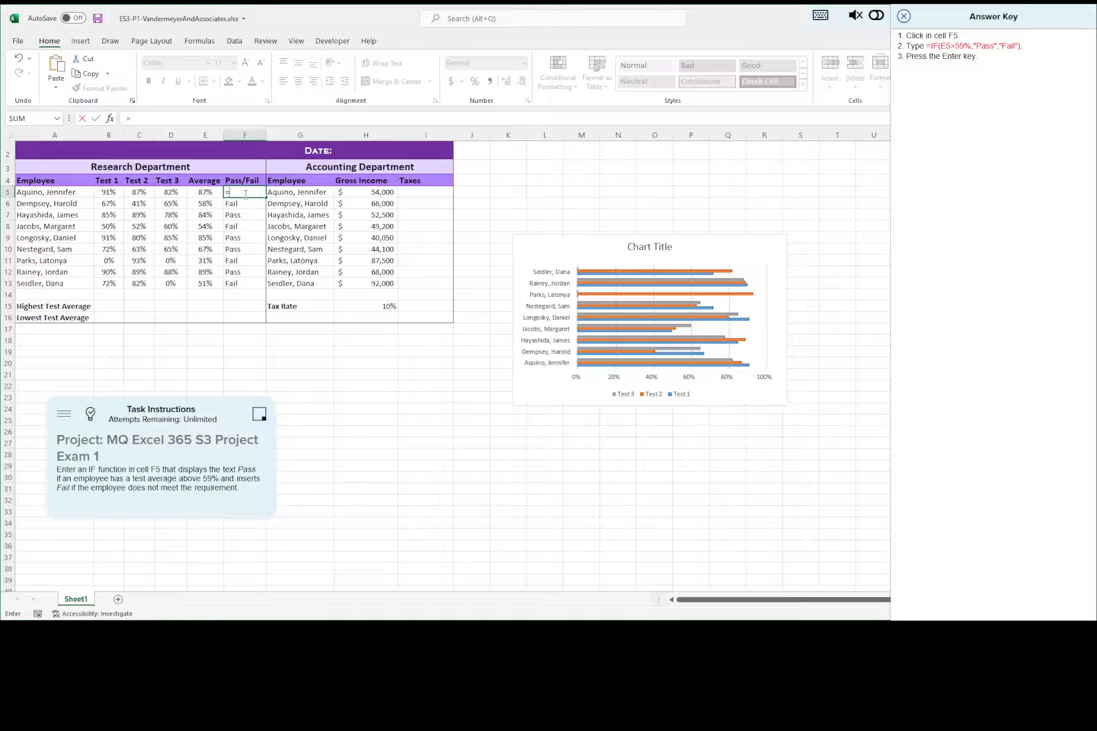
pyautogui.write('IF')
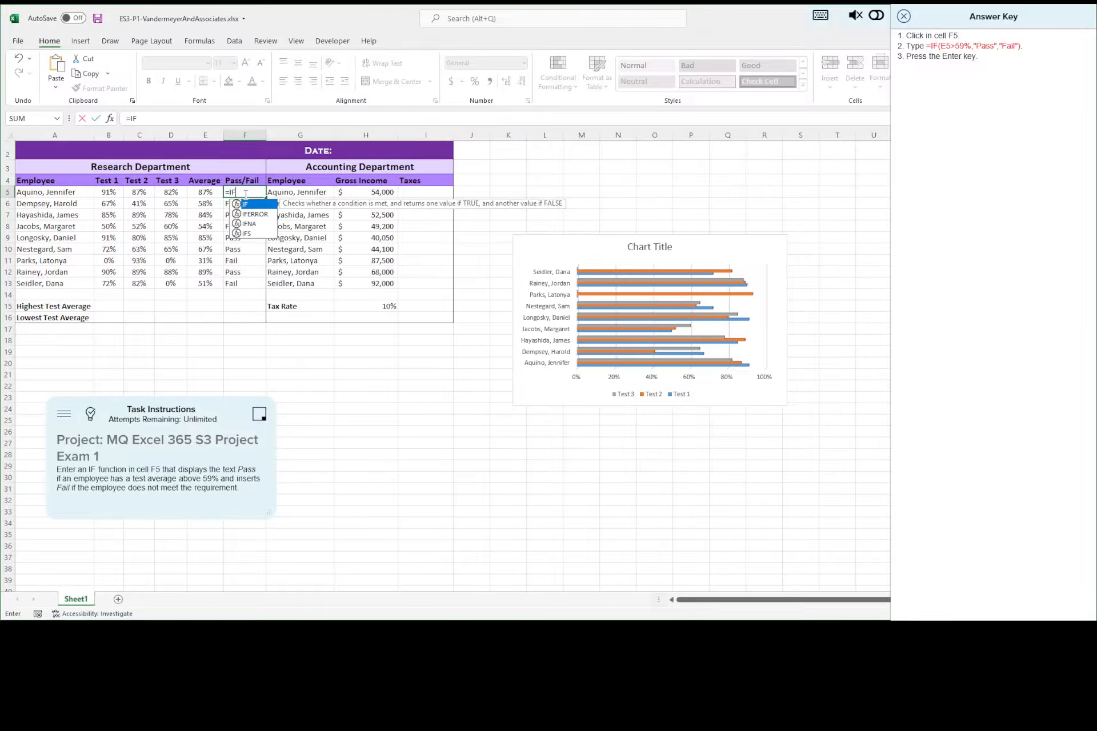
pyautogui.write('(')
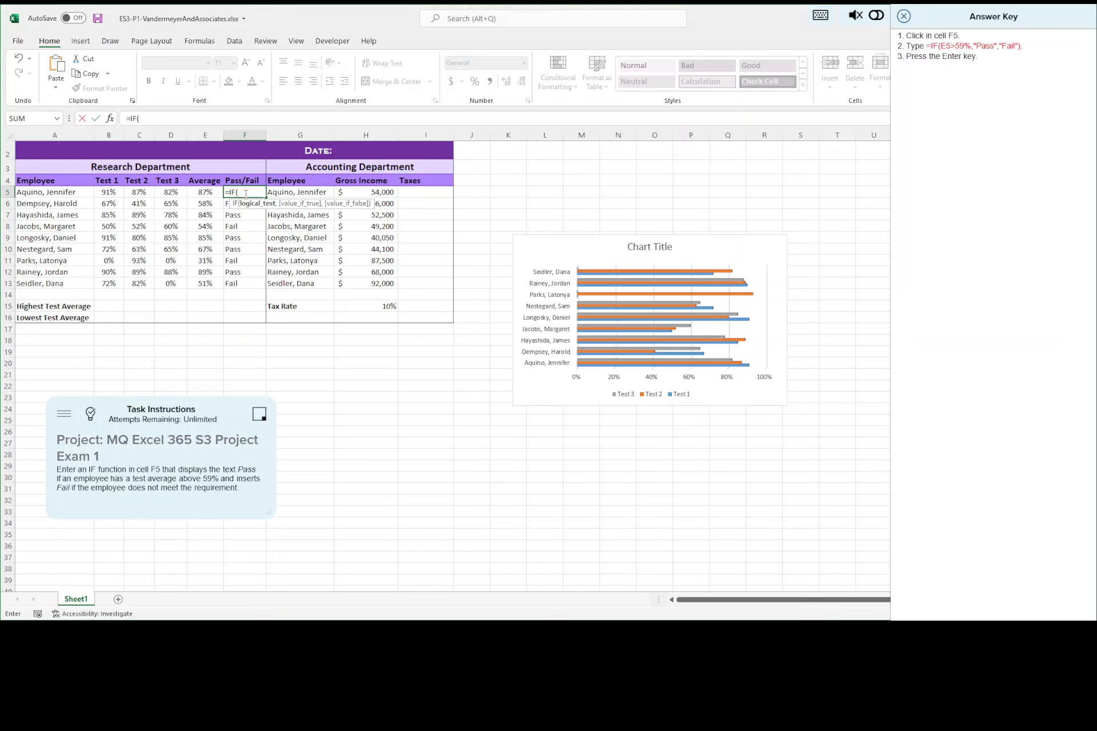
pyautogui.write('E5')
pyautogui.write('>59%')
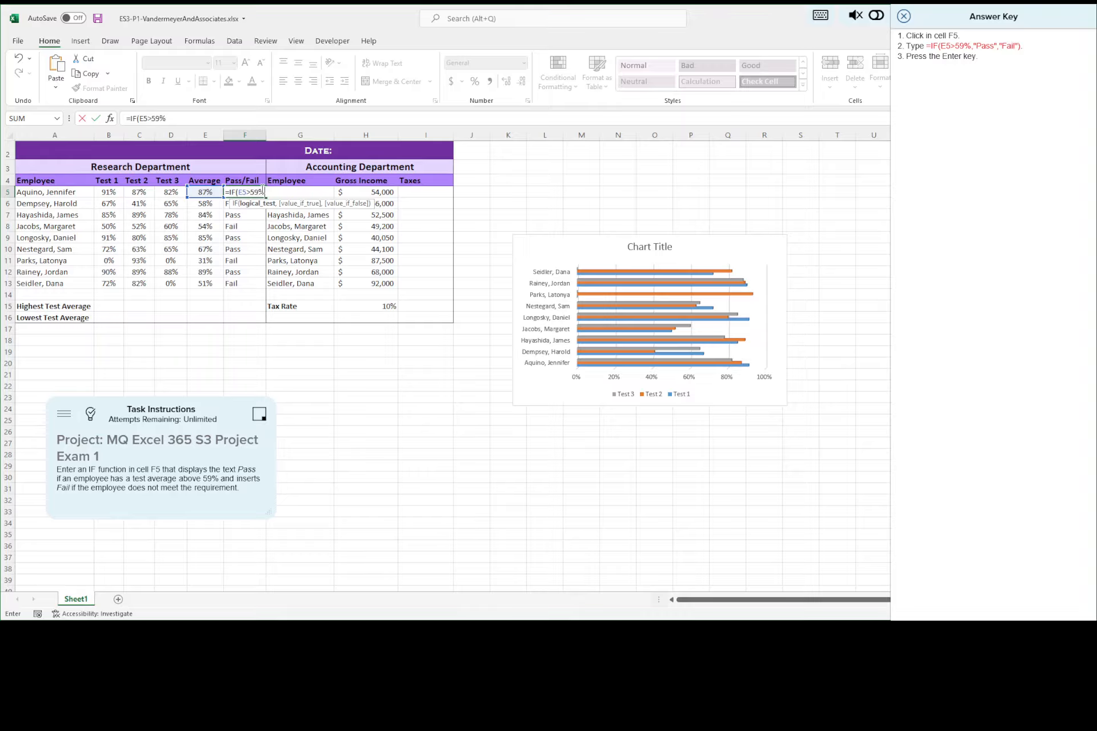
pyautogui.write(',')
# Step: Complete the IF function in F5 with "Pass" as the true value and "Fail" as the false value
pyautogui.click(201, 117)
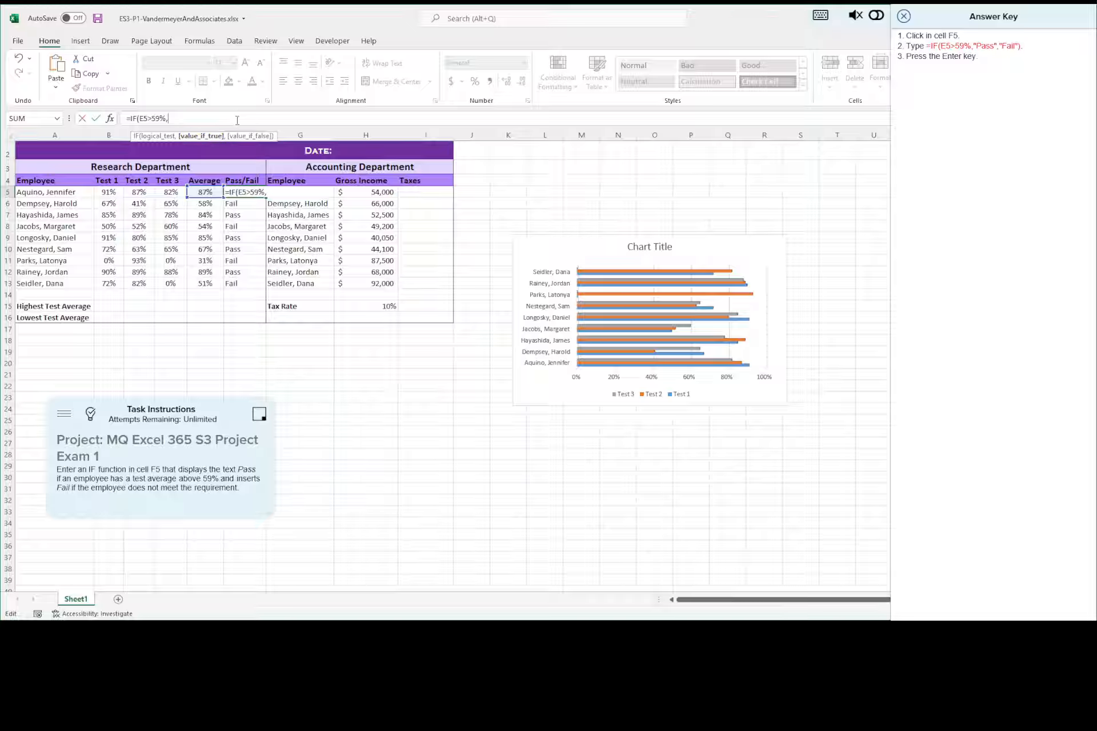
pyautogui.write('"Pass",')
pyautogui.write('Fail")')
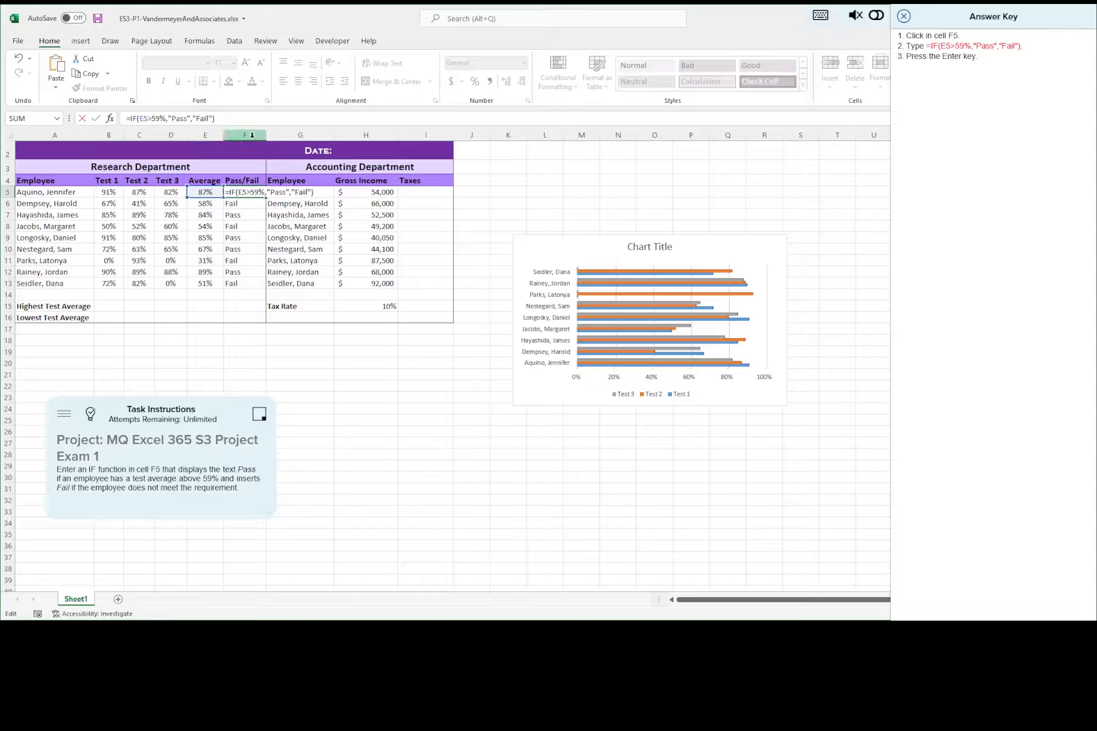
pyautogui.press('Return')
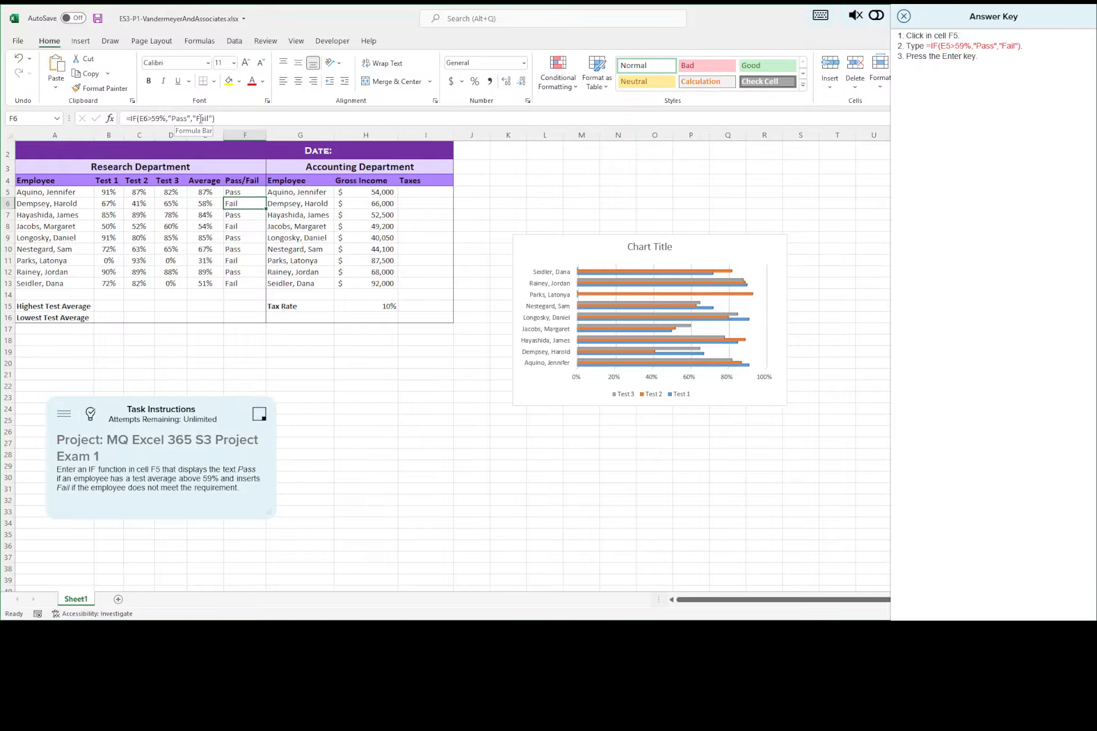
# Step: Save the workbook, close the answer key, and advance to the third task
pyautogui.click(97, 19)
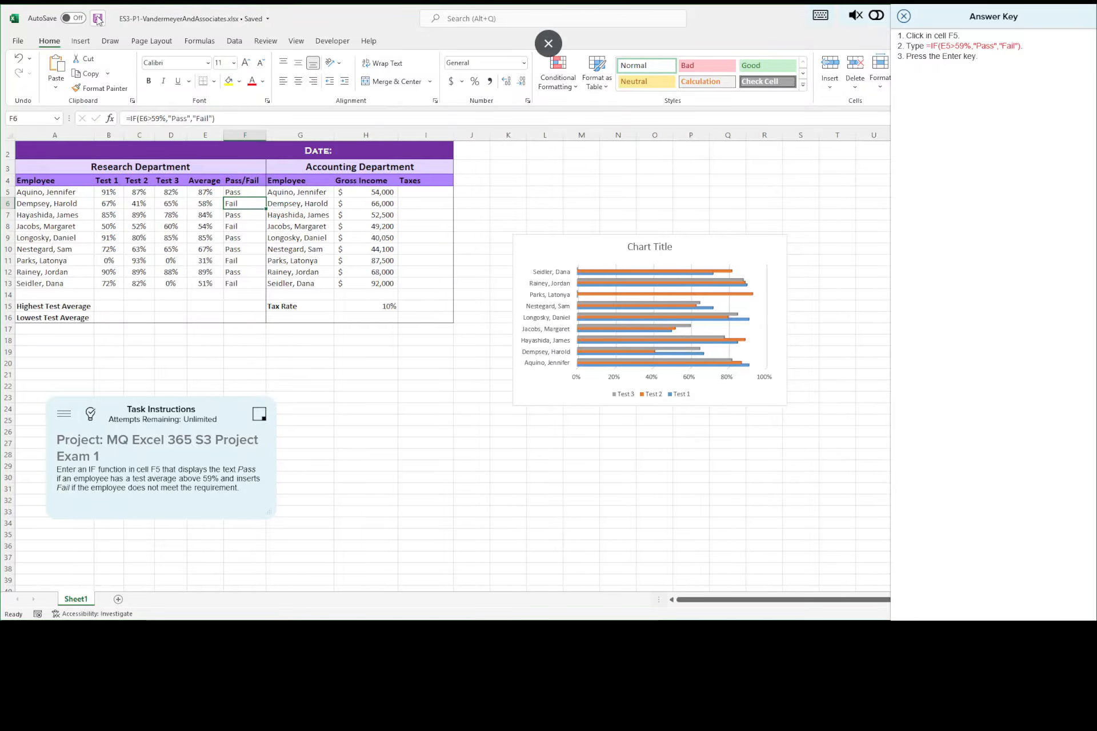
pyautogui.click(905, 19)
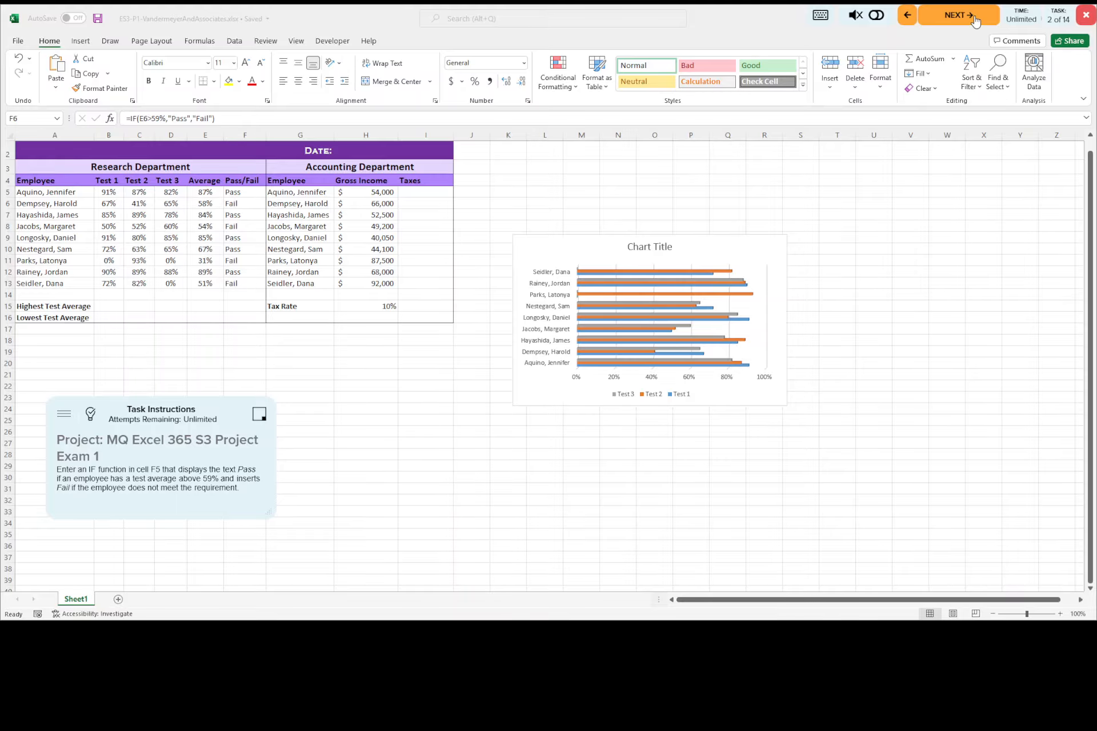
pyautogui.click(974, 19)
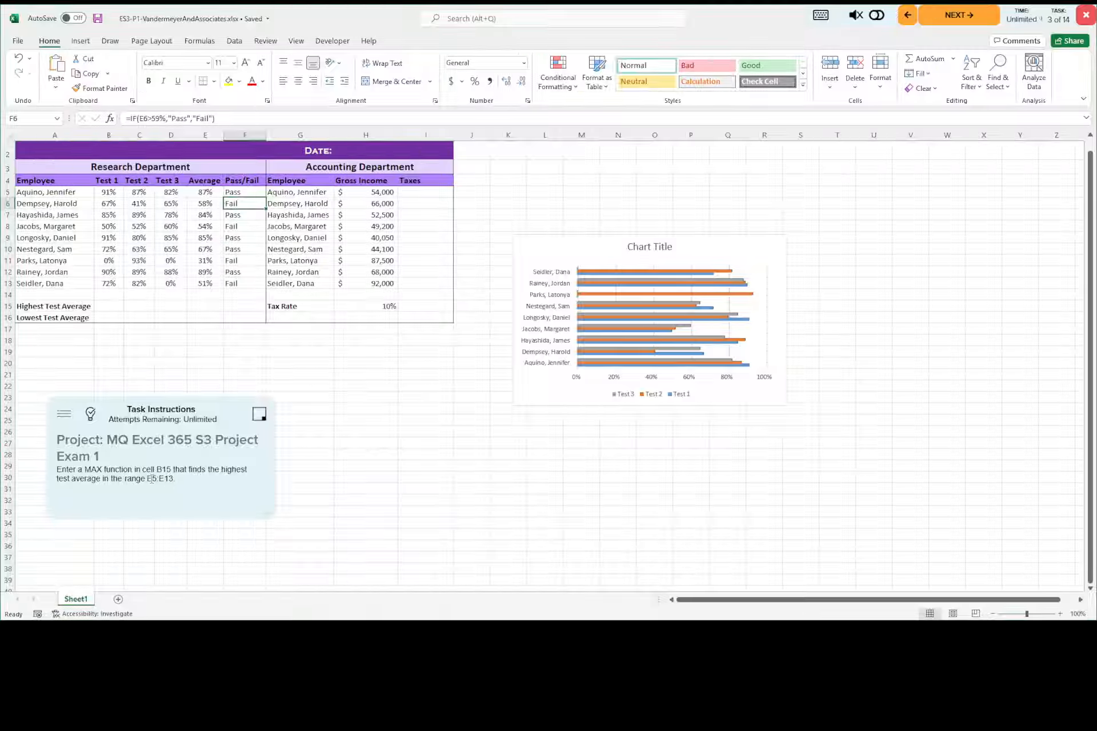
# Step: Enter =MAX(E5:E13) in cell B15 for the highest test average, saving the workbook before advancing to the fourth task
pyautogui.moveTo(181, 479); pyautogui.dragTo(160, 479)
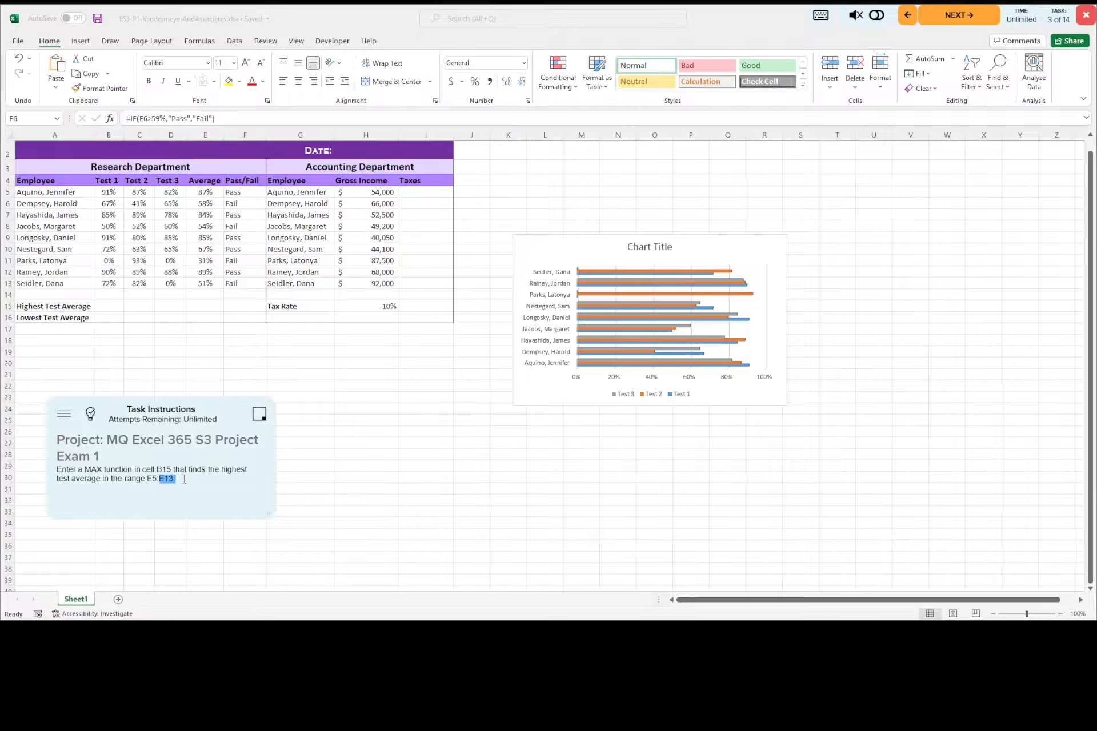
pyautogui.click(113, 306)
pyautogui.click(112, 306)
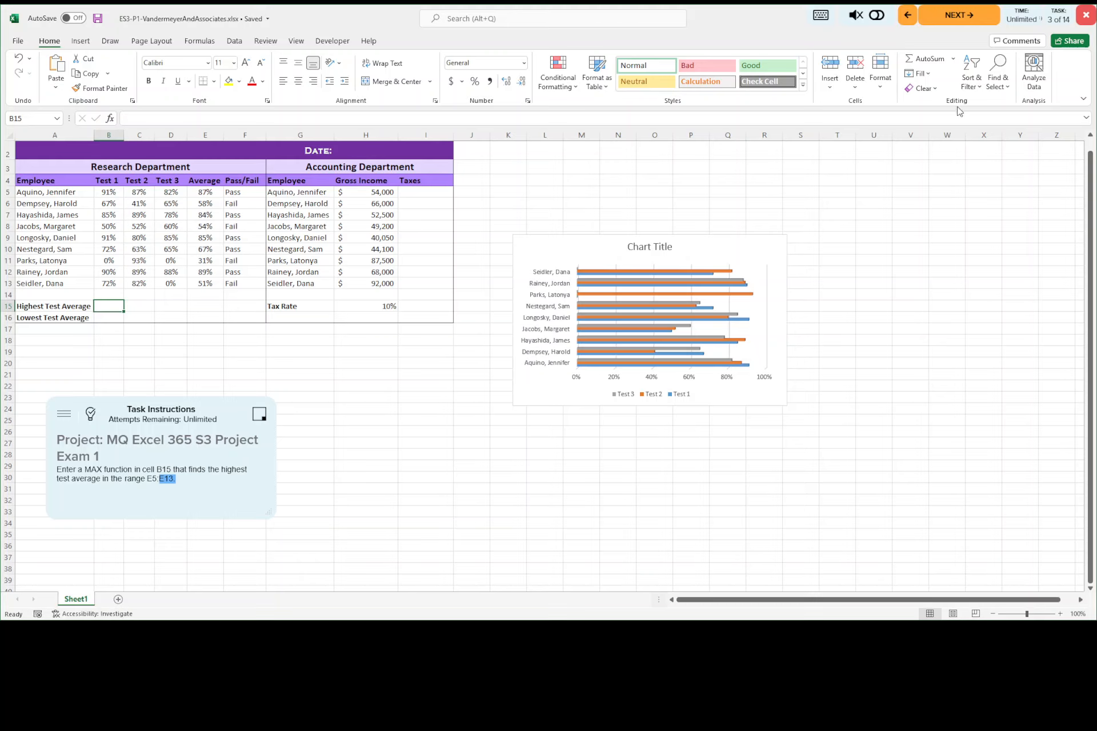
pyautogui.click(952, 60)
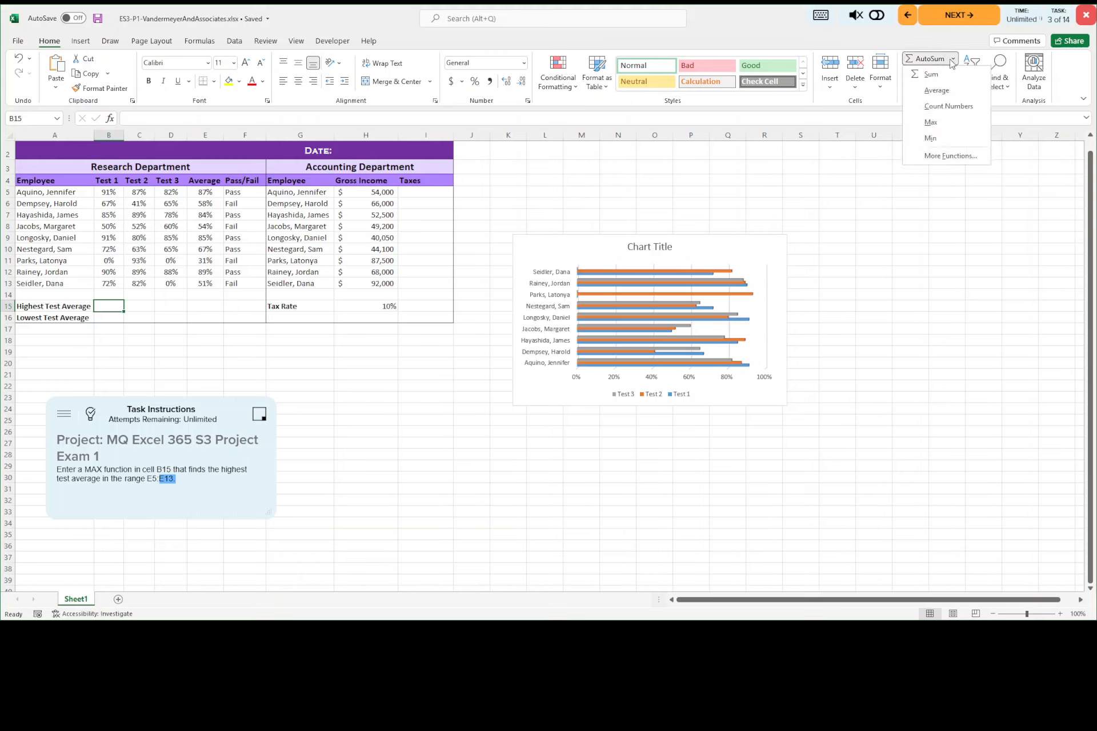
pyautogui.click(938, 123)
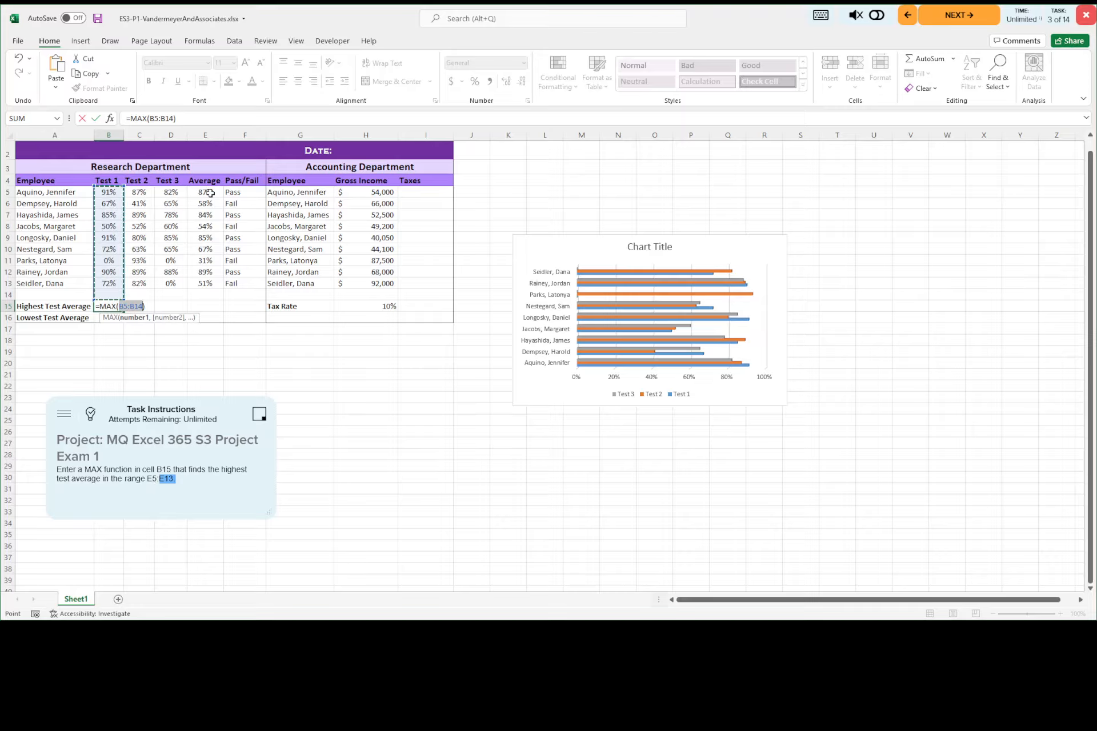
pyautogui.moveTo(211, 193); pyautogui.dragTo(209, 283)
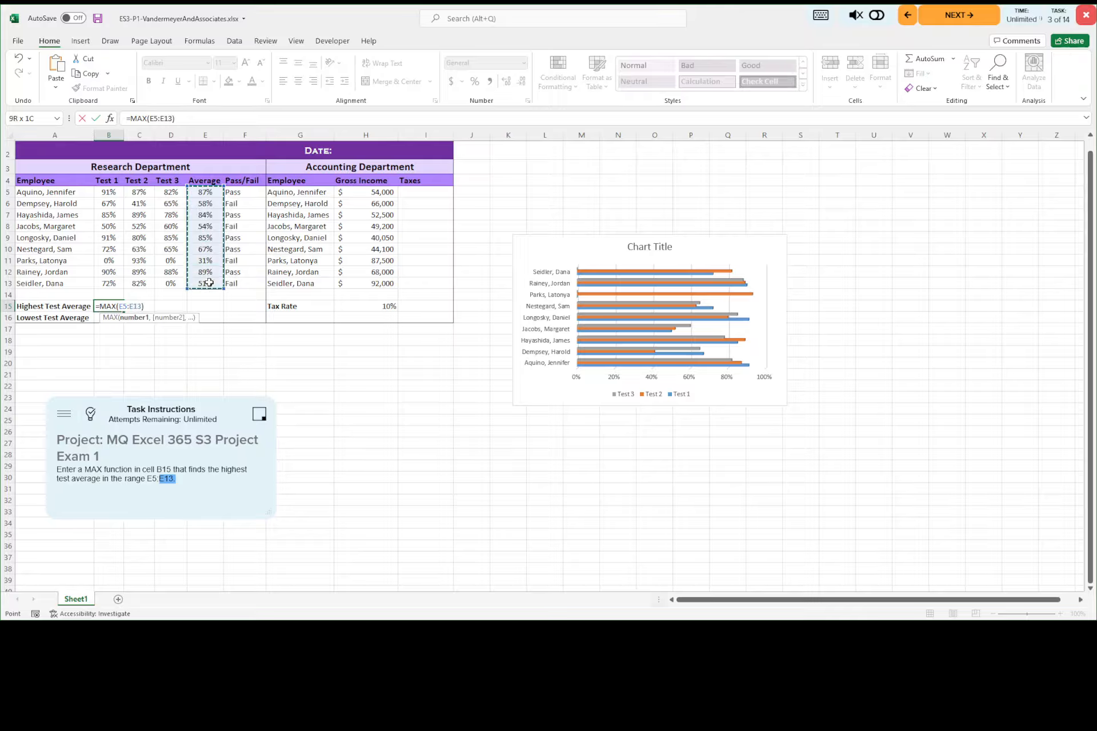
pyautogui.moveTo(209, 282); pyautogui.dragTo(209, 282)
pyautogui.press('Return')
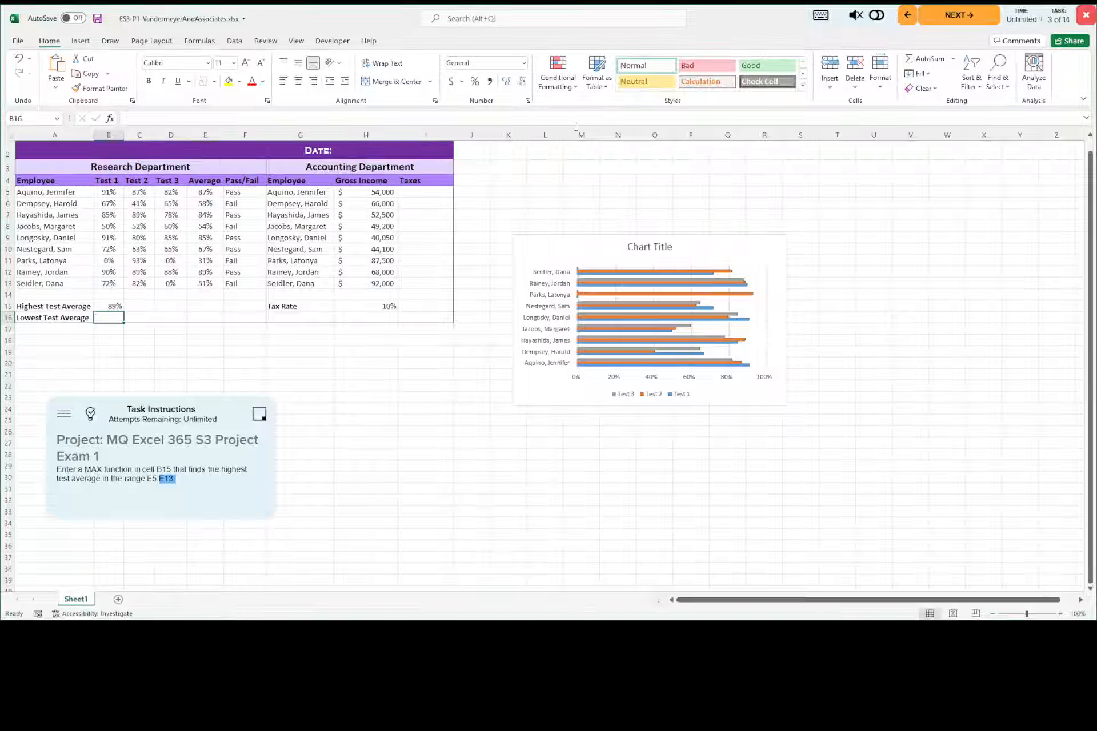
pyautogui.click(98, 19)
pyautogui.click(970, 15)
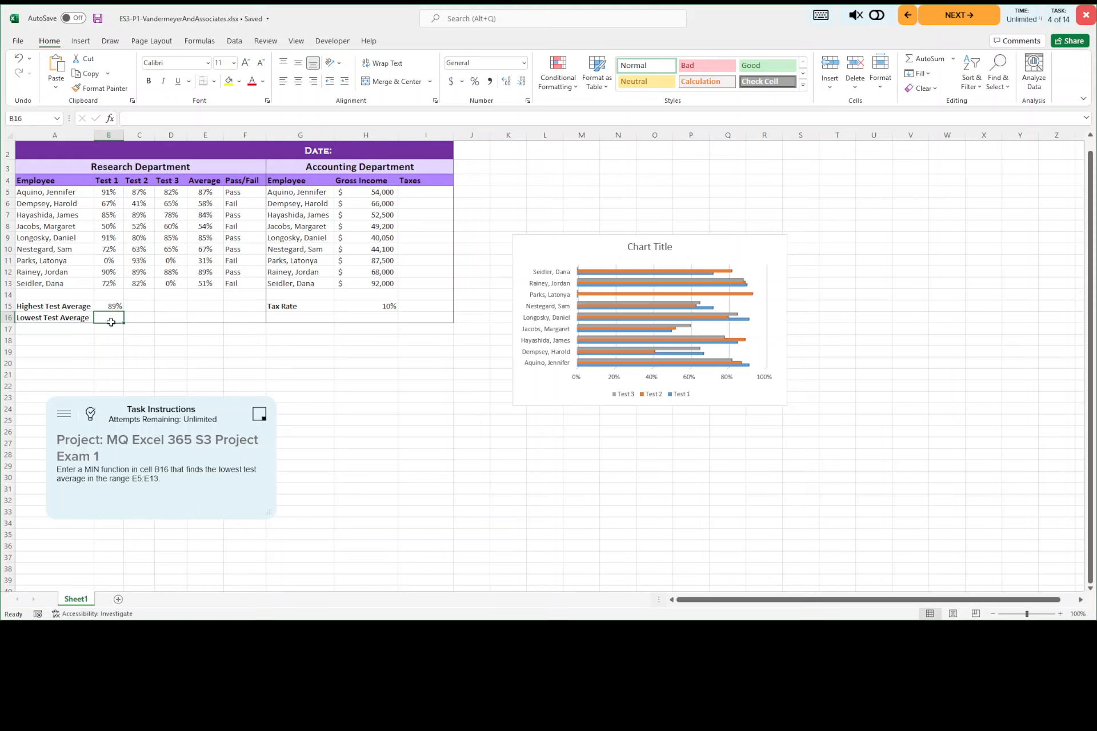
# Step: Enter =MIN(E5:E13) in cell B16 for the lowest test average, saving the workbook before advancing to the fifth task
pyautogui.click(953, 59)
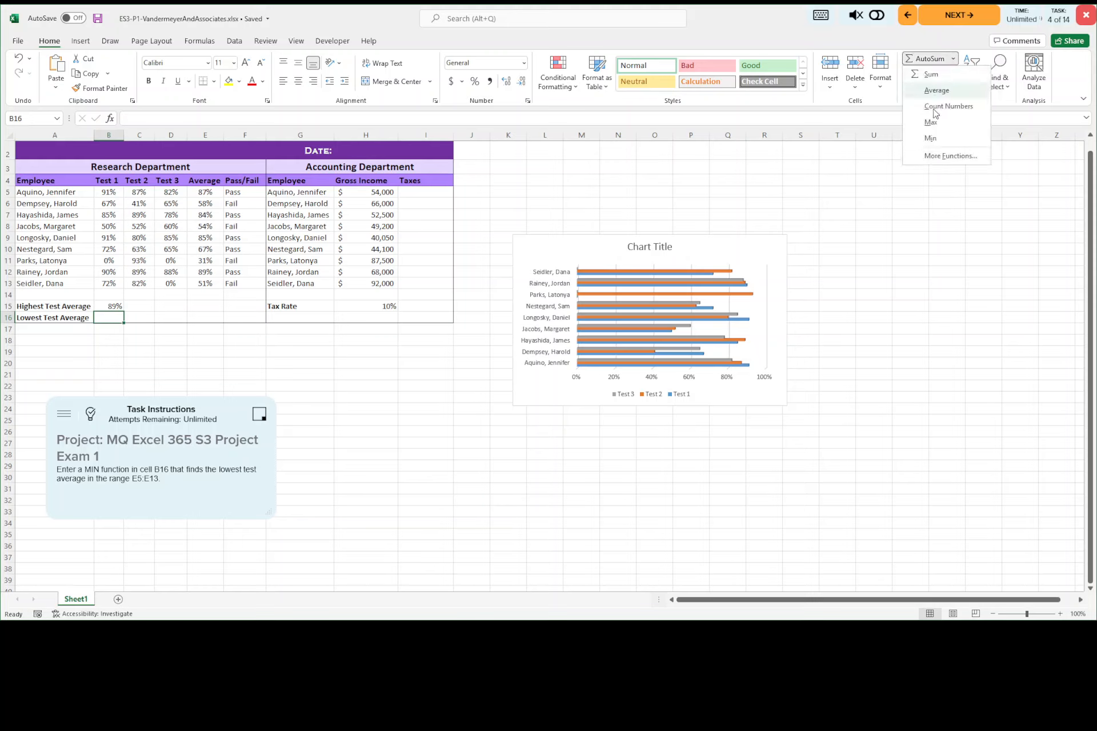
pyautogui.click(930, 137)
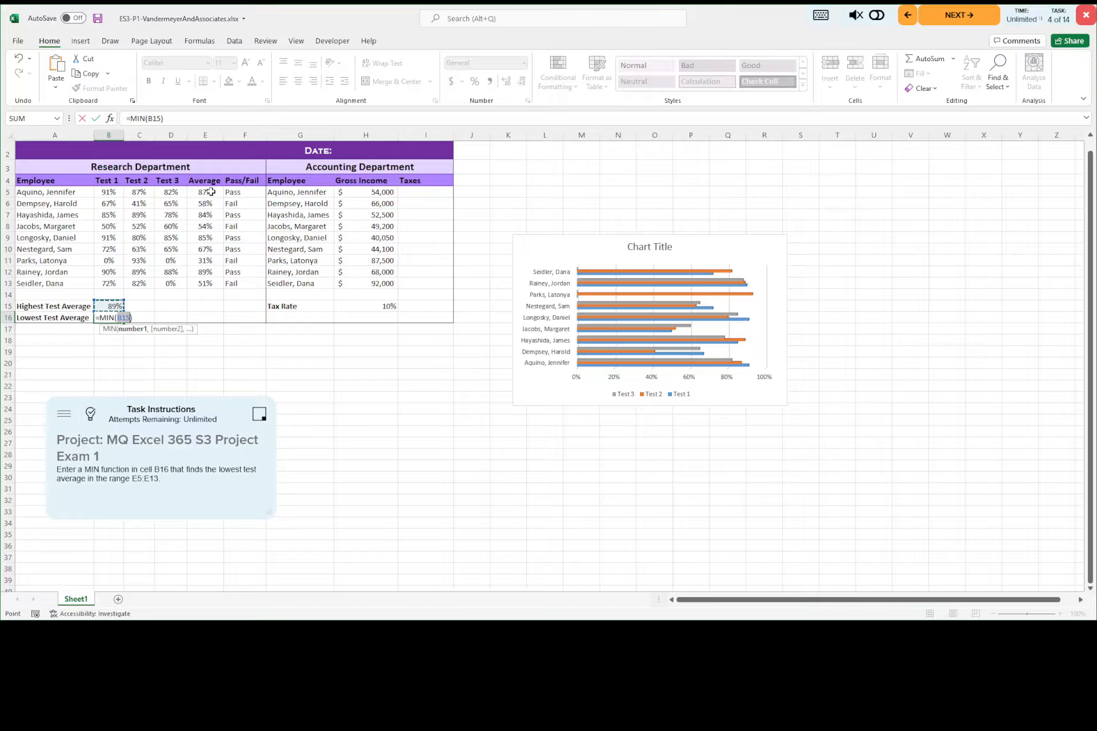
pyautogui.moveTo(211, 192); pyautogui.dragTo(205, 285)
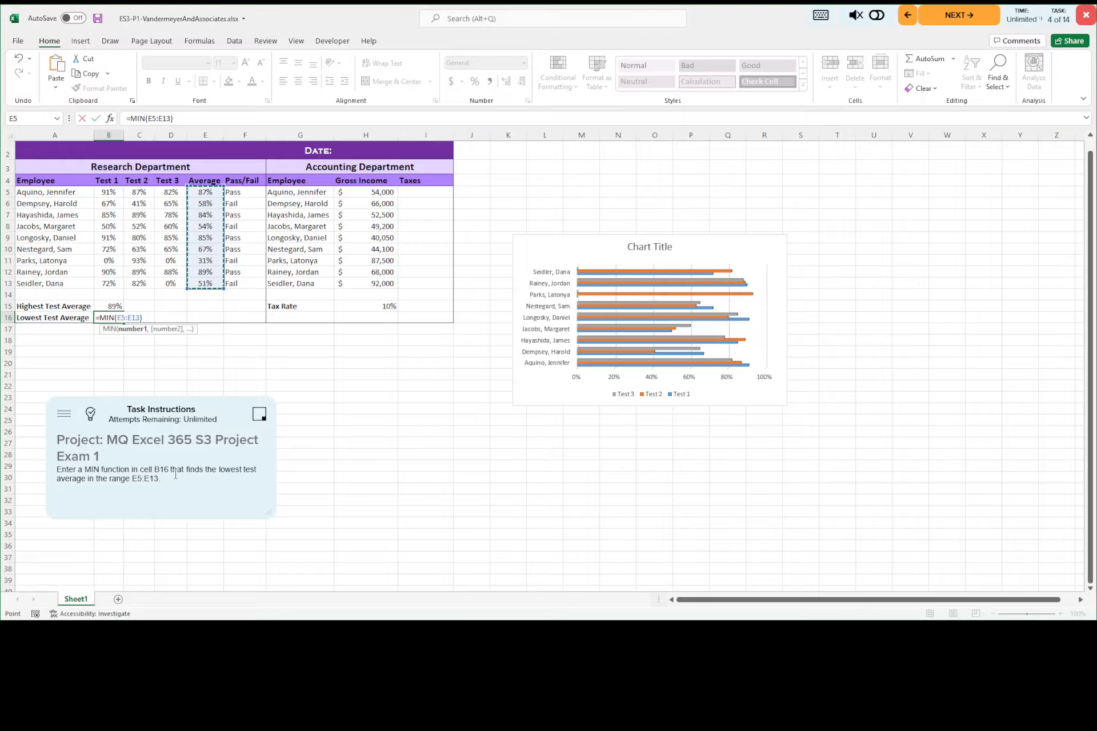
pyautogui.press('Return')
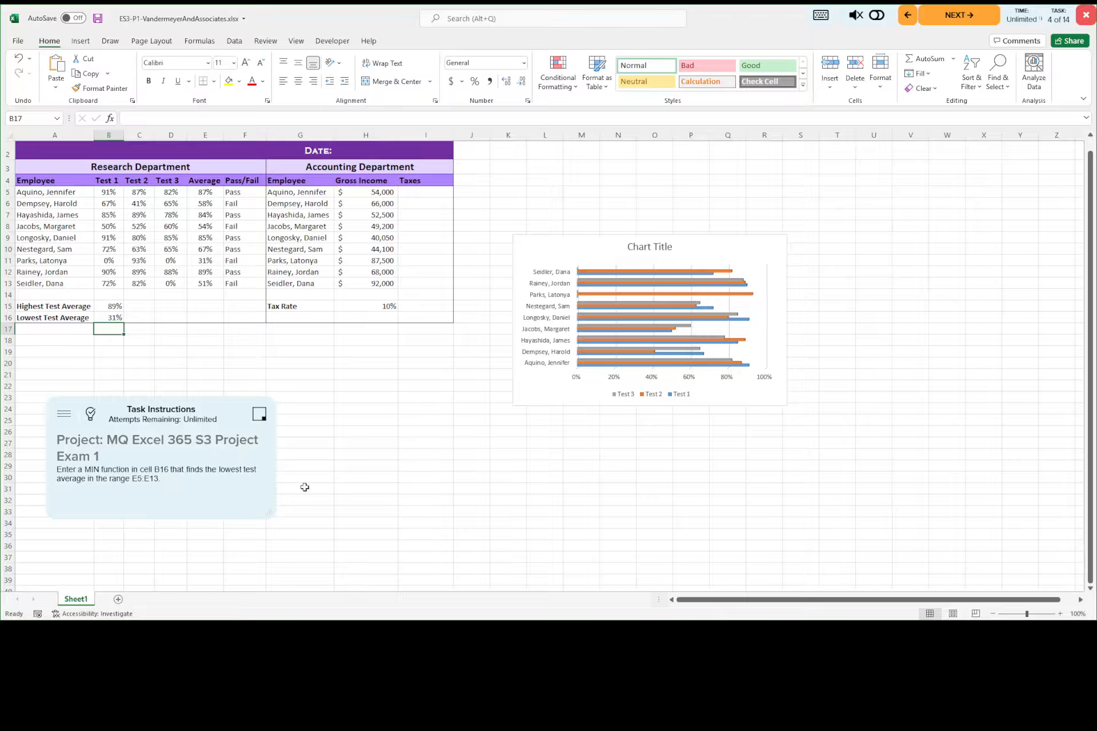
pyautogui.click(98, 19)
pyautogui.click(971, 19)
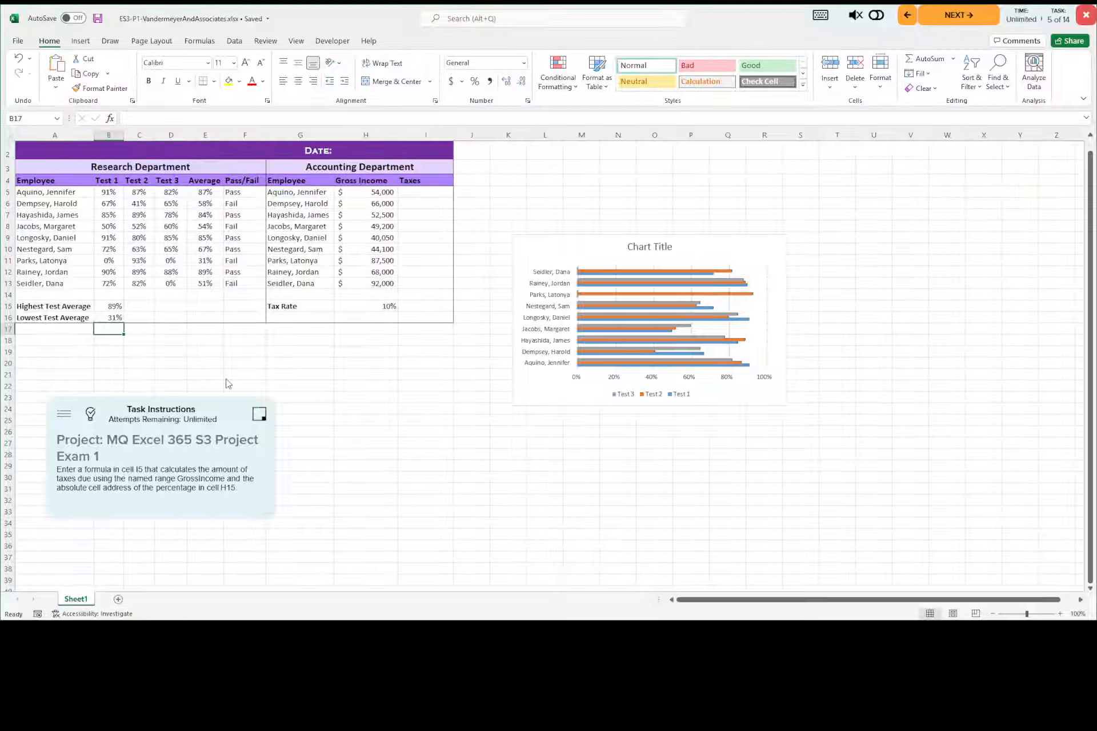
# Step: Examine the tax rate in H15 and the full range name assigned to the gross income cells H5:H13
pyautogui.click(429, 193)
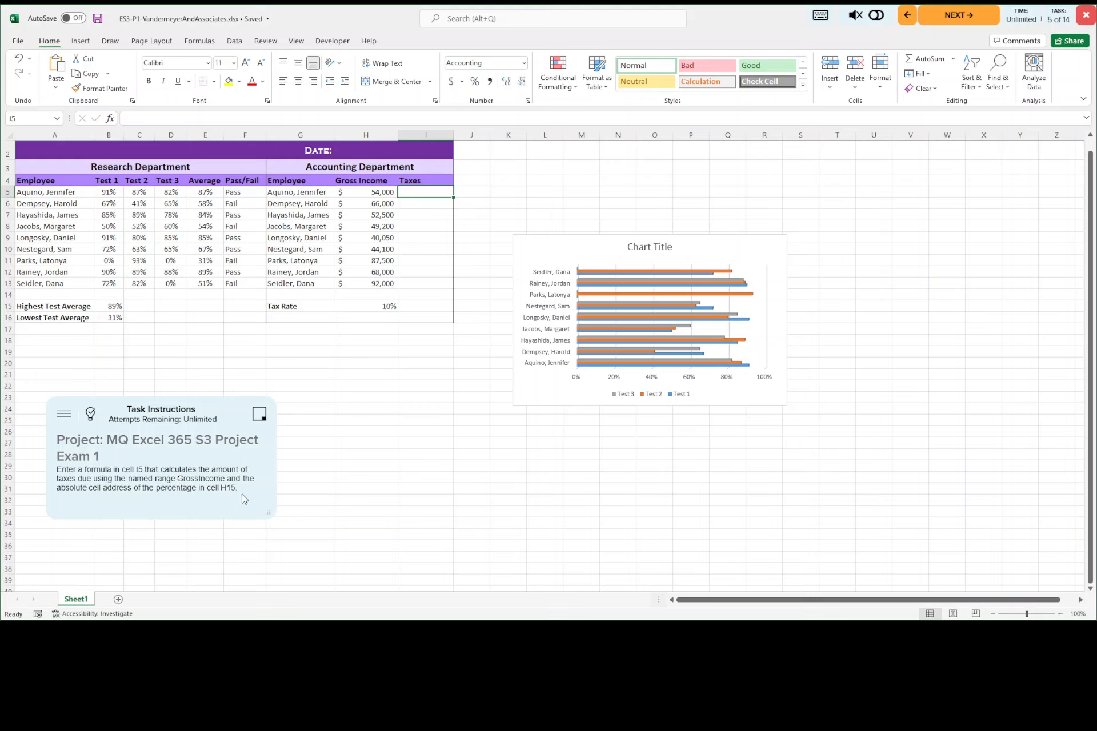
pyautogui.click(365, 306)
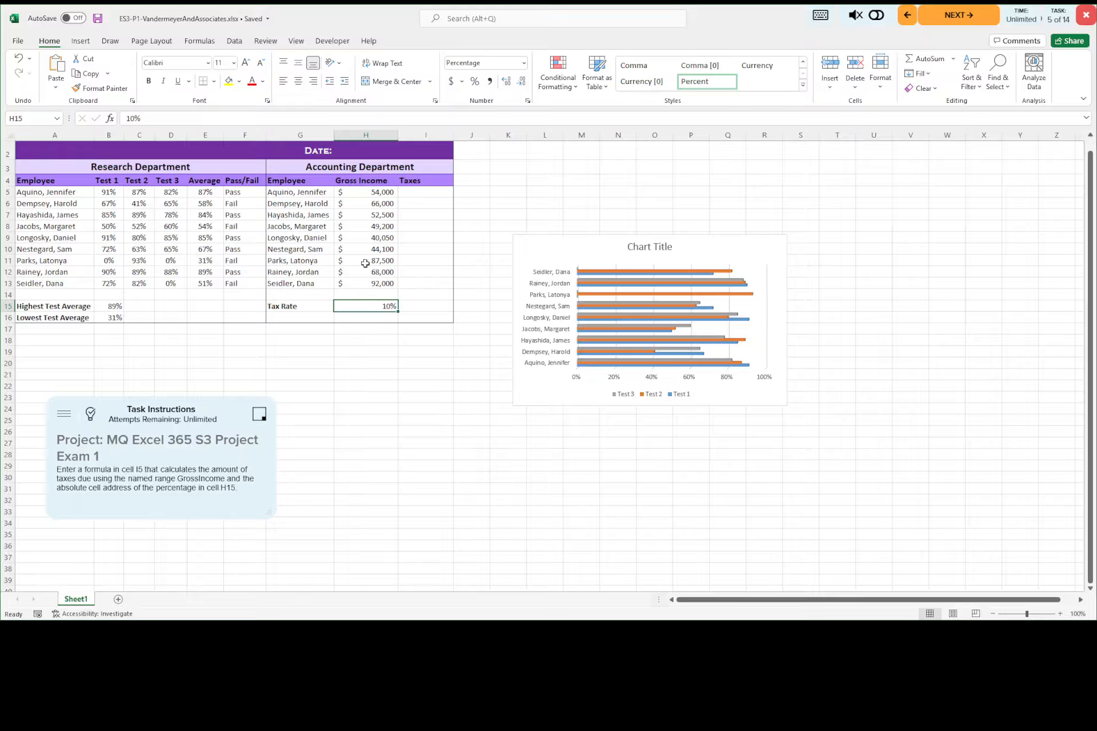
pyautogui.click(367, 192)
pyautogui.moveTo(366, 191); pyautogui.dragTo(365, 282)
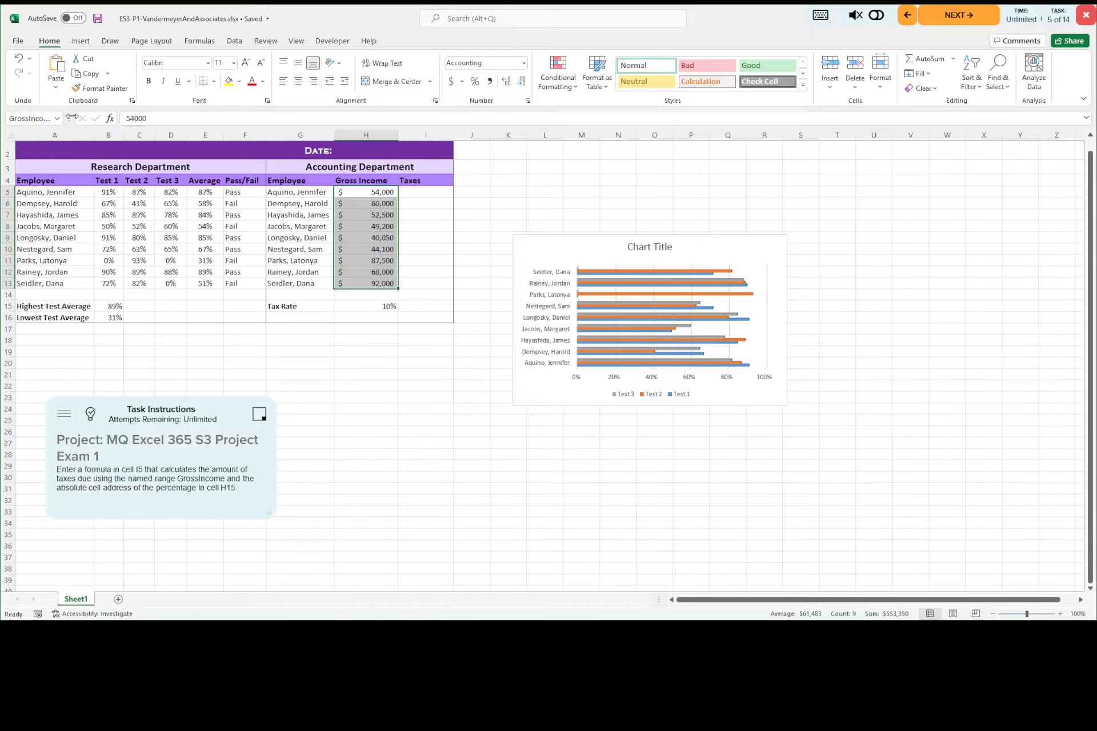
pyautogui.moveTo(71, 117); pyautogui.dragTo(141, 118)
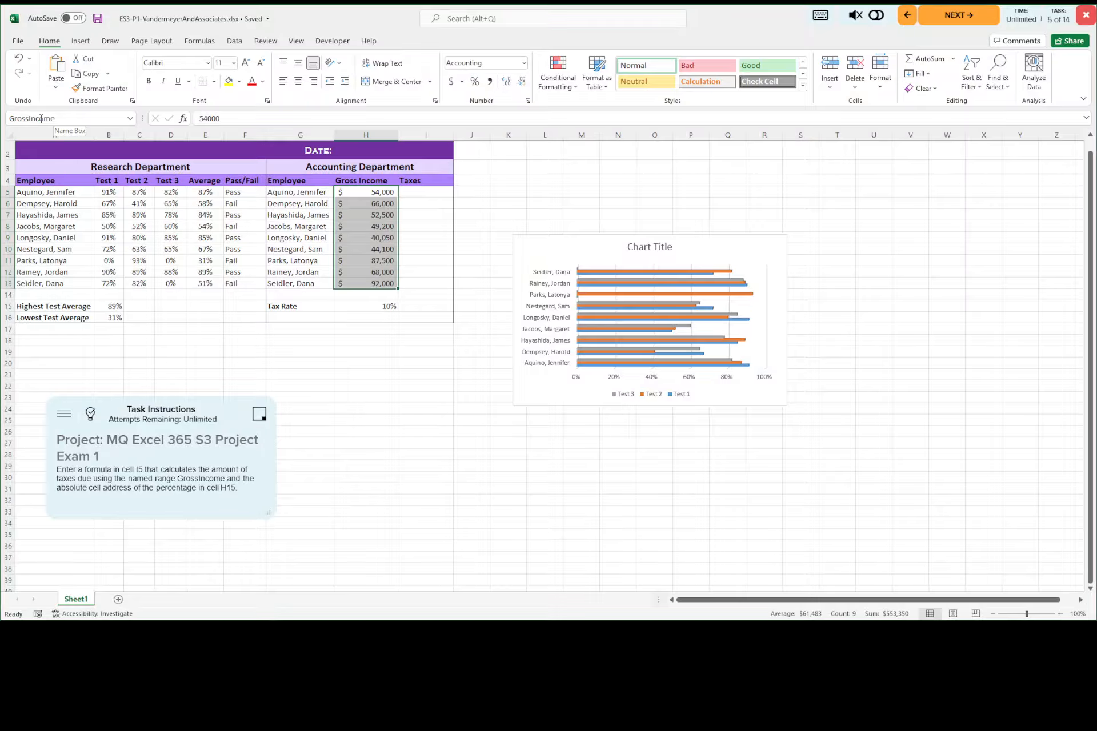
pyautogui.click(418, 194)
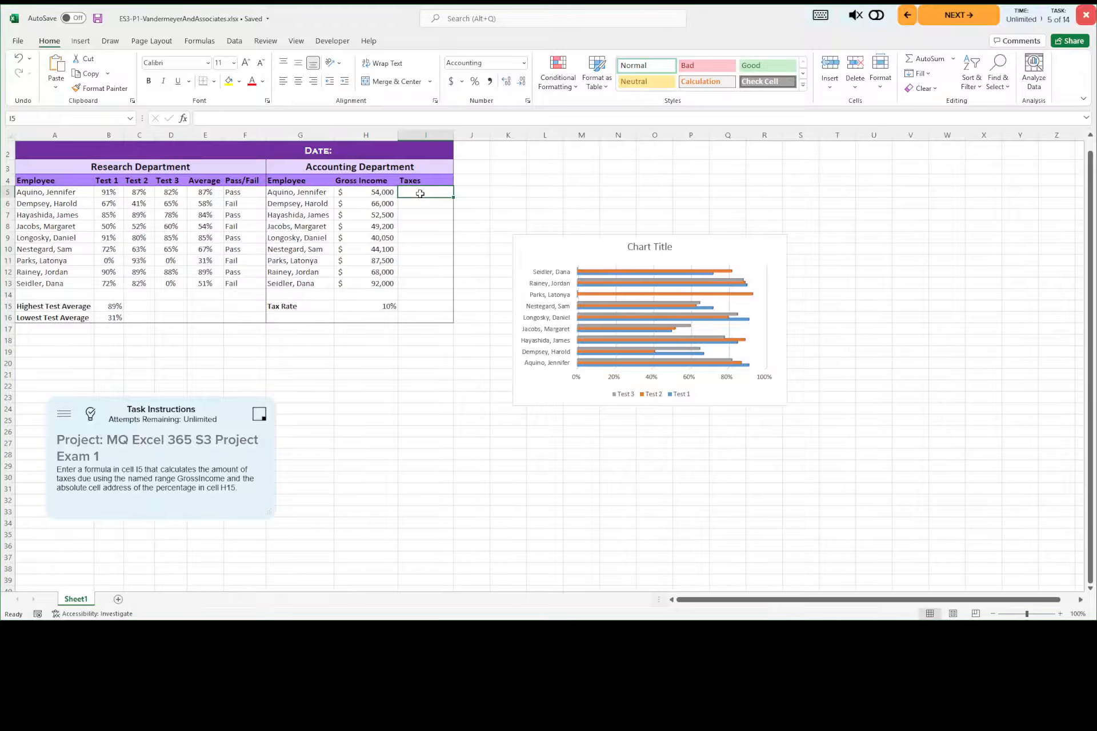
# Step: Consult the answer key and enter =GrossIncome*$H$15 in cell I5 to calculate the taxes due
pyautogui.click(90, 413)
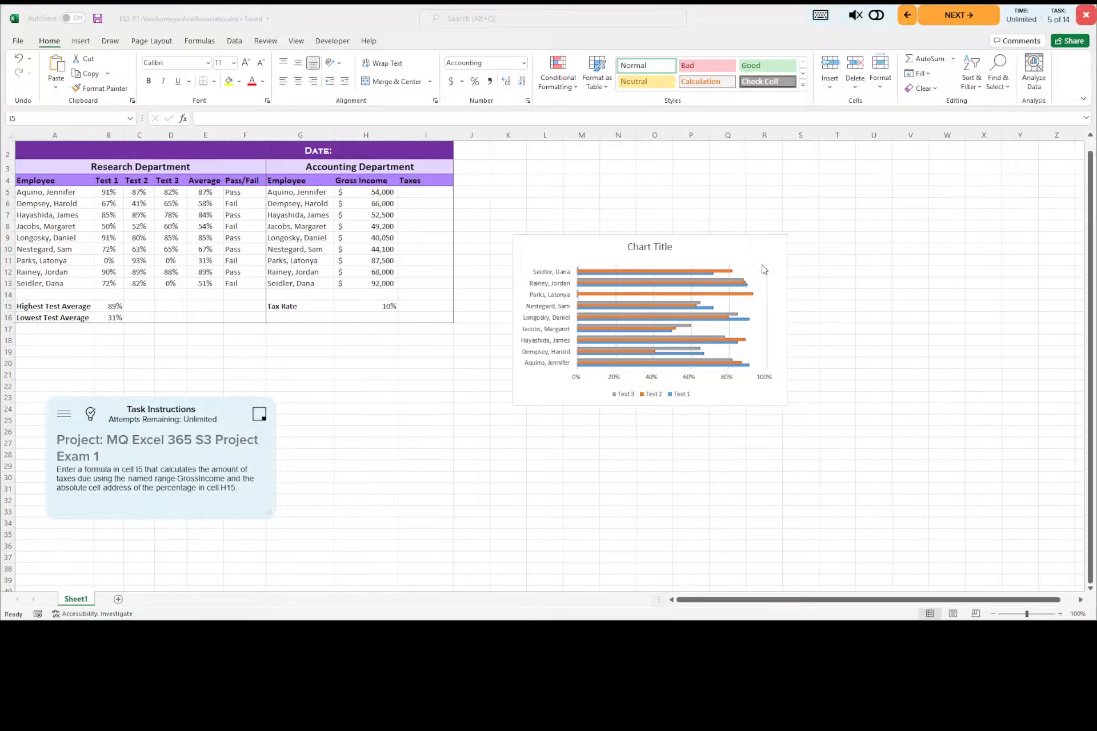
pyautogui.click(428, 191)
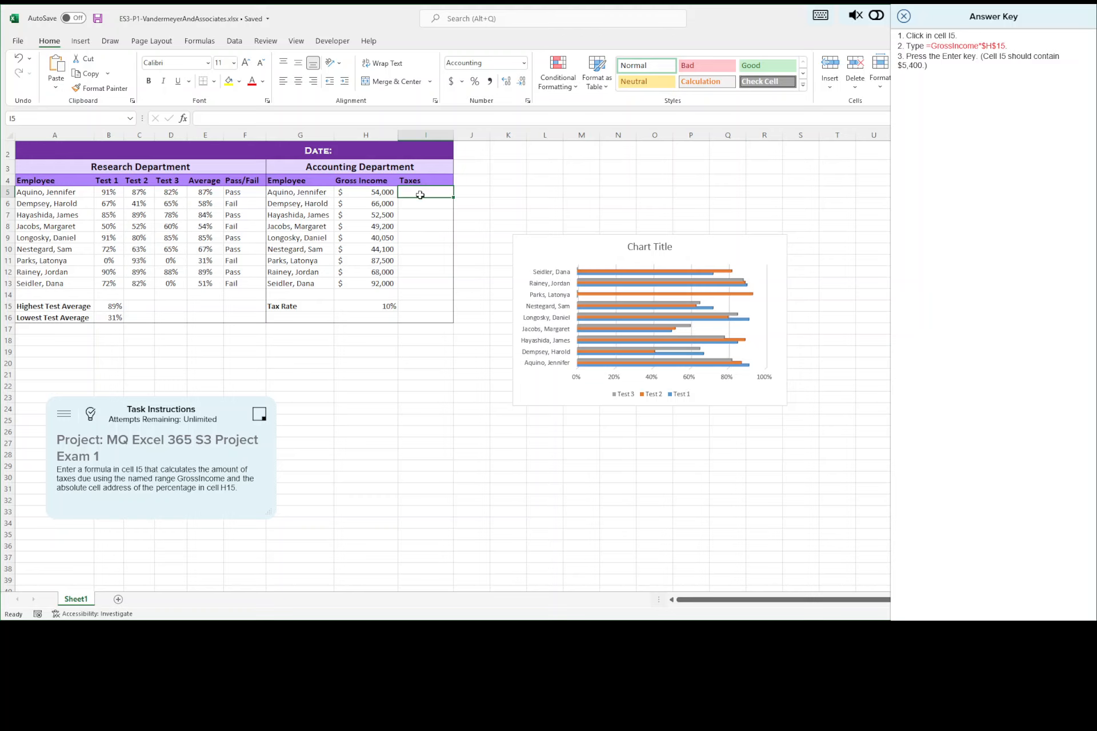
pyautogui.write('=Gro')
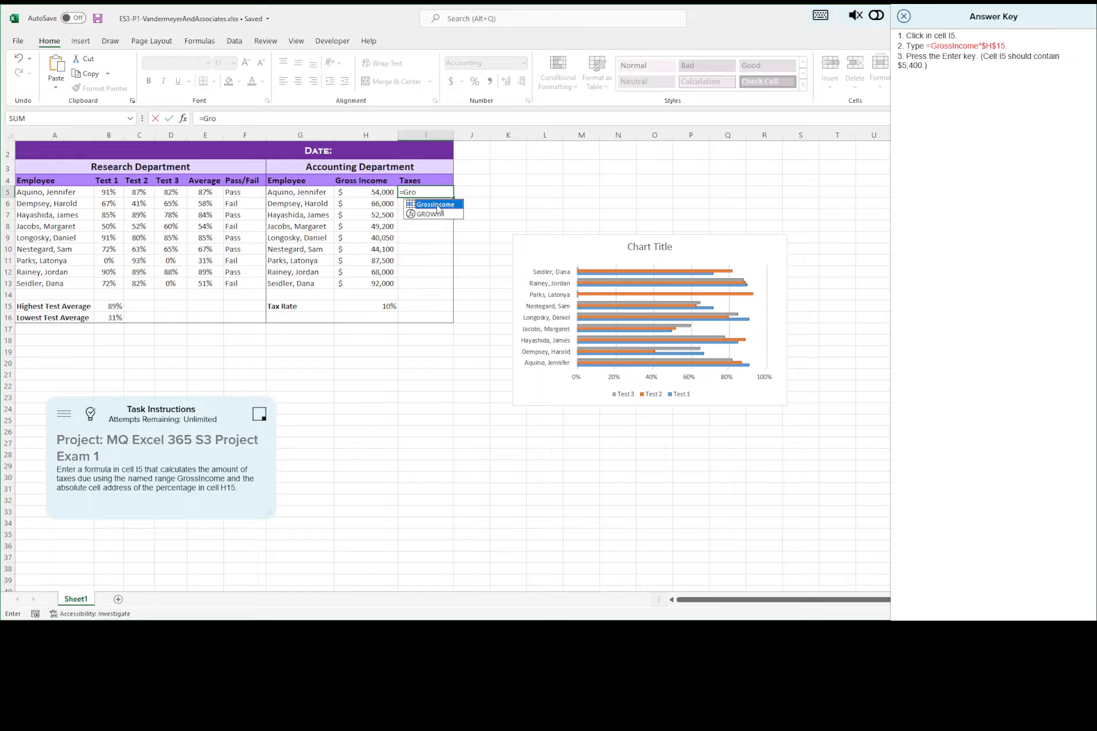
pyautogui.doubleClick(437, 204)
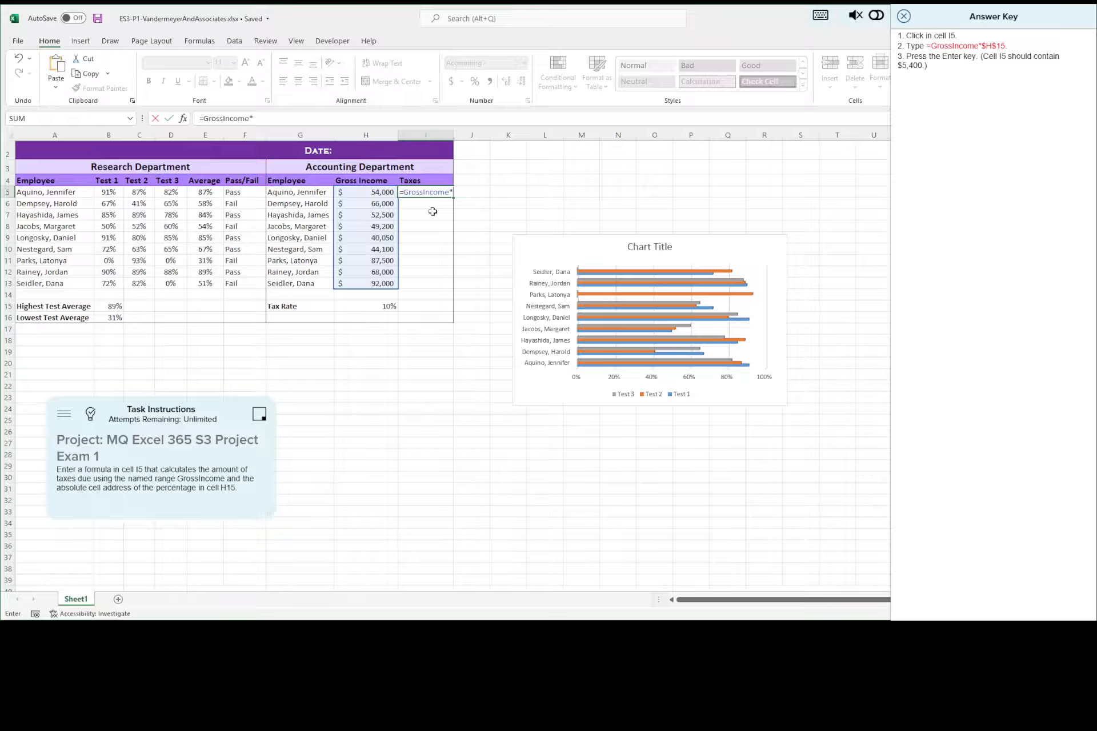
pyautogui.write('$H$15')
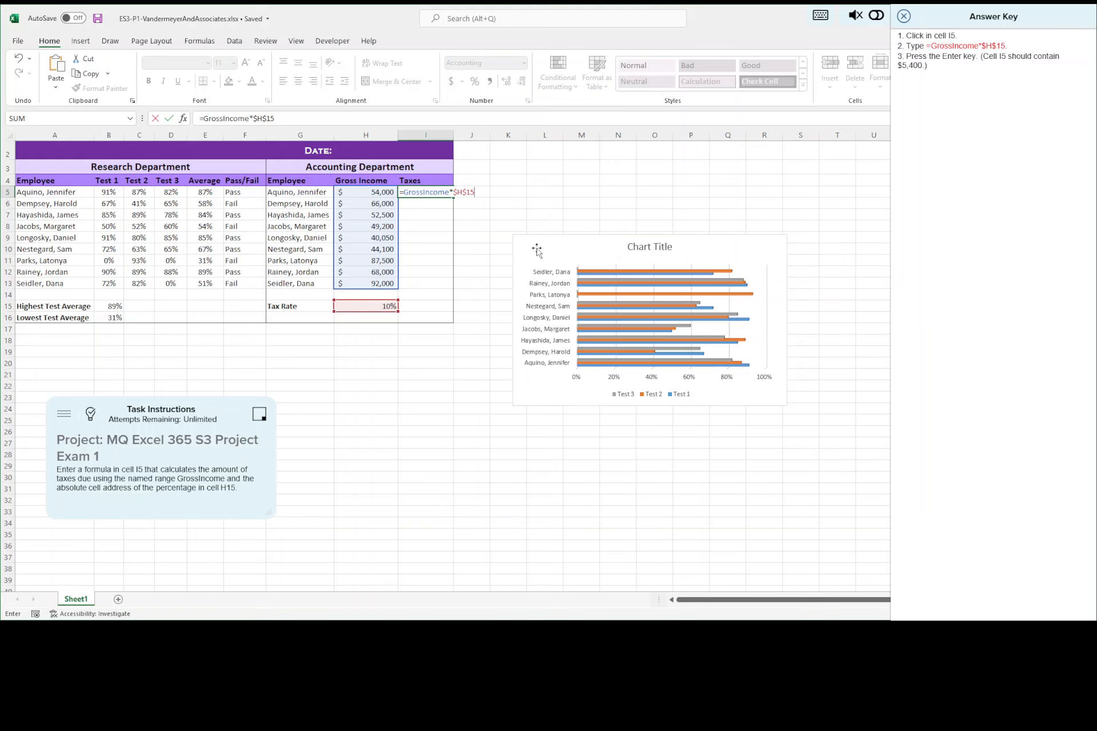
pyautogui.press('Return')
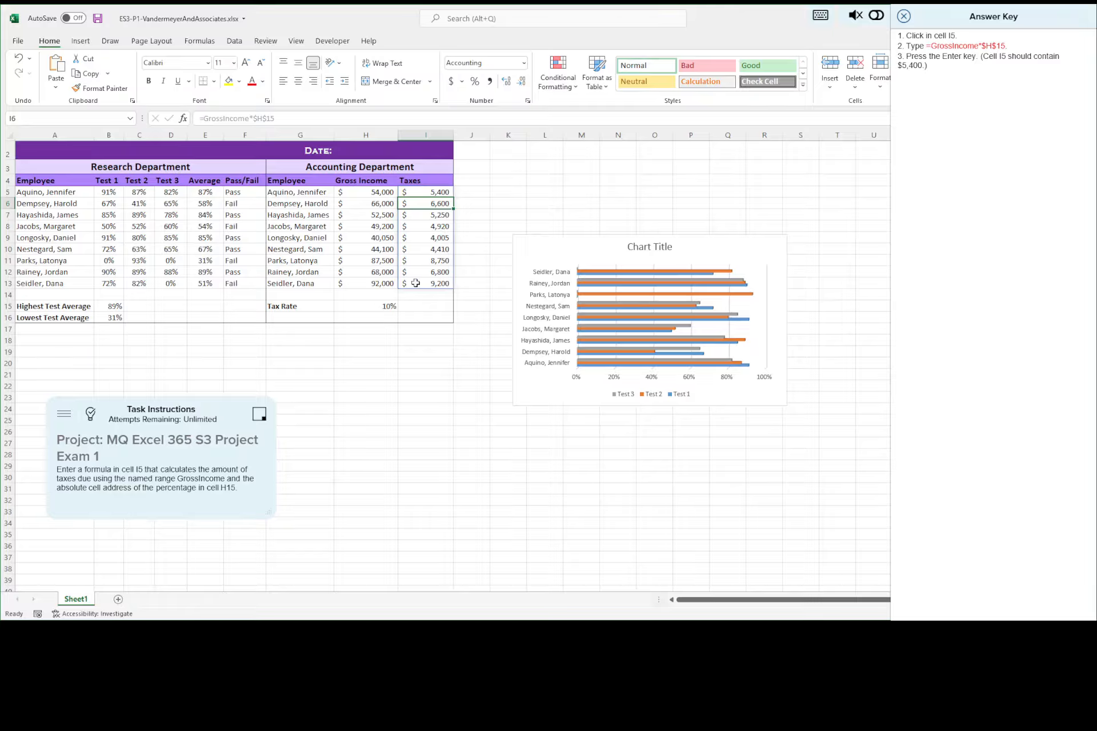
# Step: Check the formula in the lower Taxes cells, save the workbook, and advance from the answer key to the sixth task
pyautogui.click(424, 272)
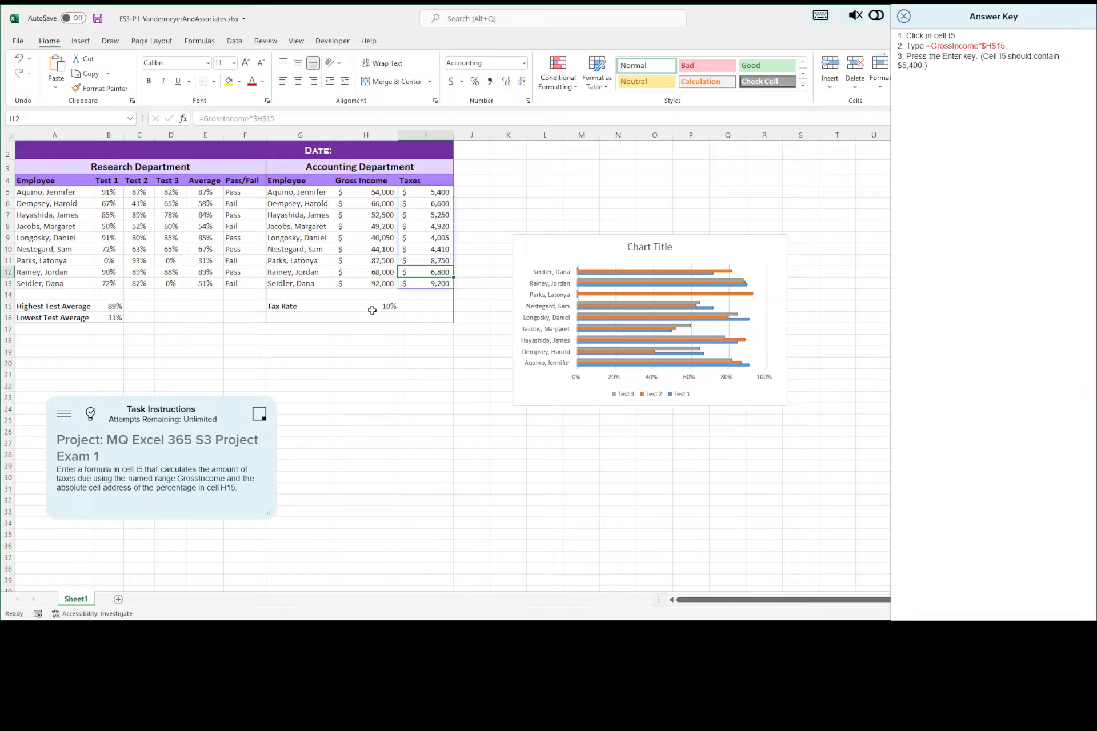
pyautogui.click(430, 260)
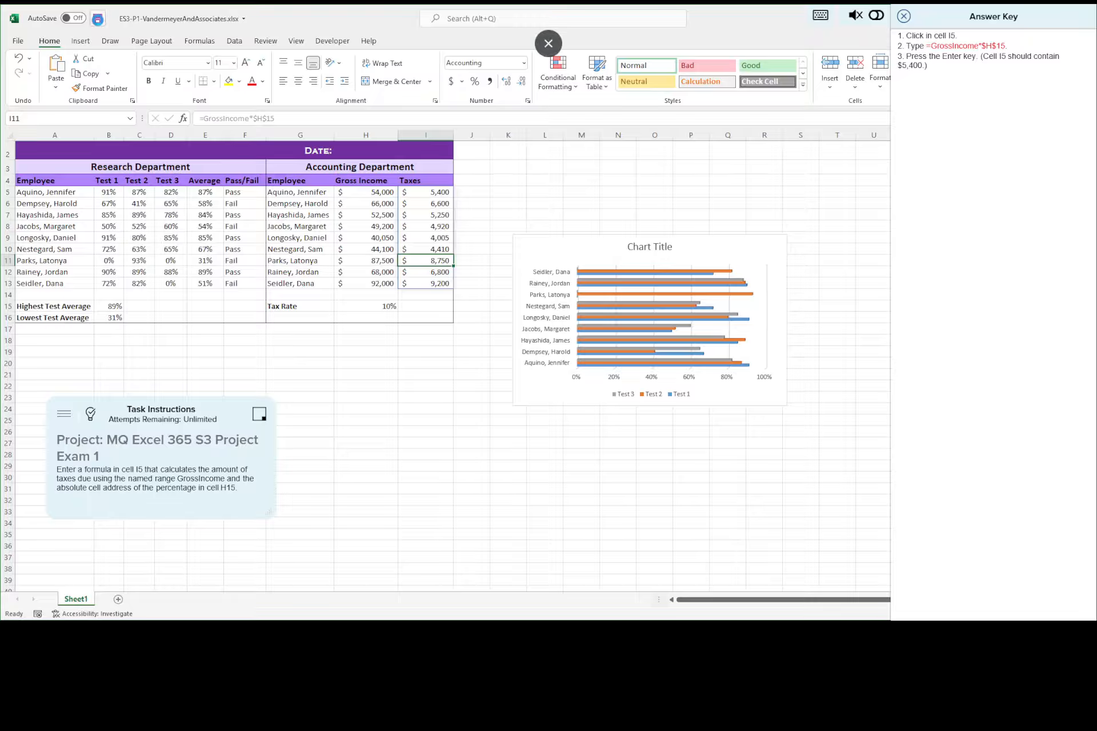
pyautogui.click(98, 19)
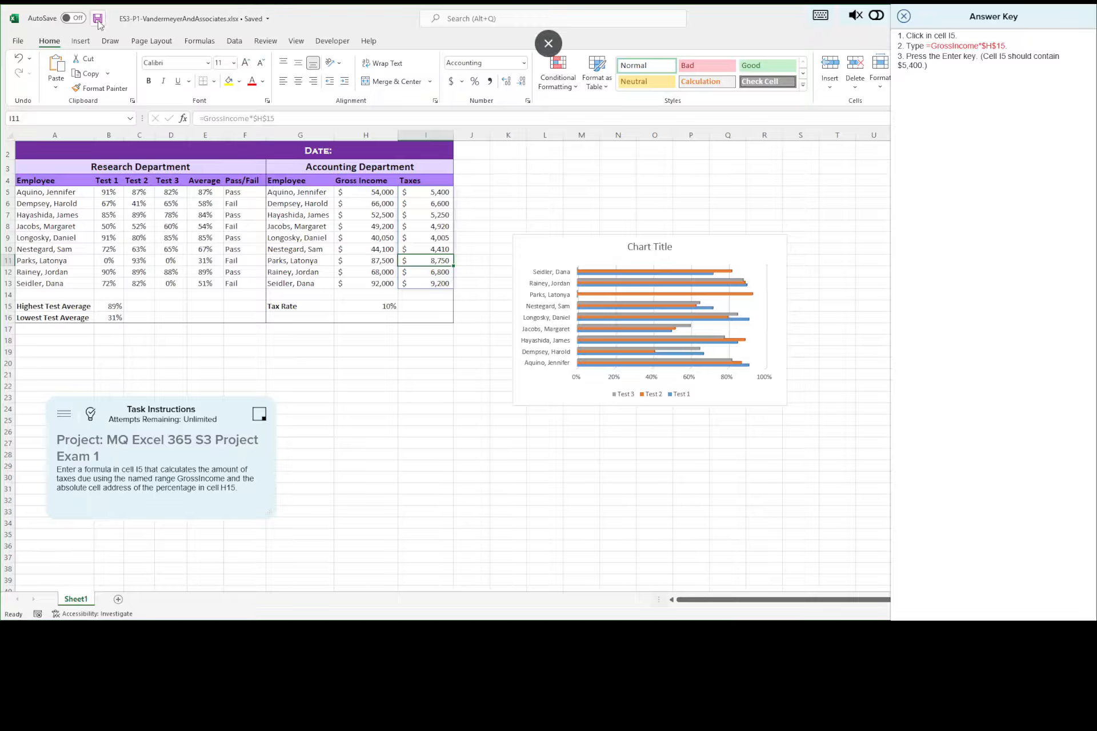
pyautogui.click(905, 19)
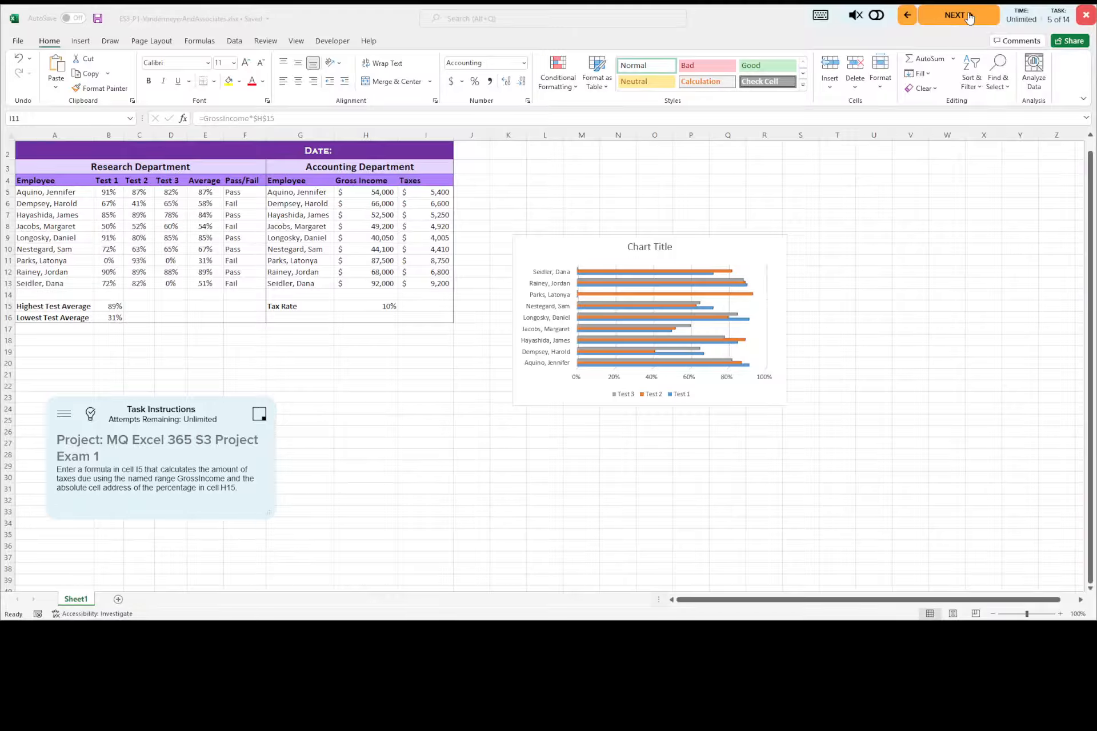
pyautogui.click(969, 18)
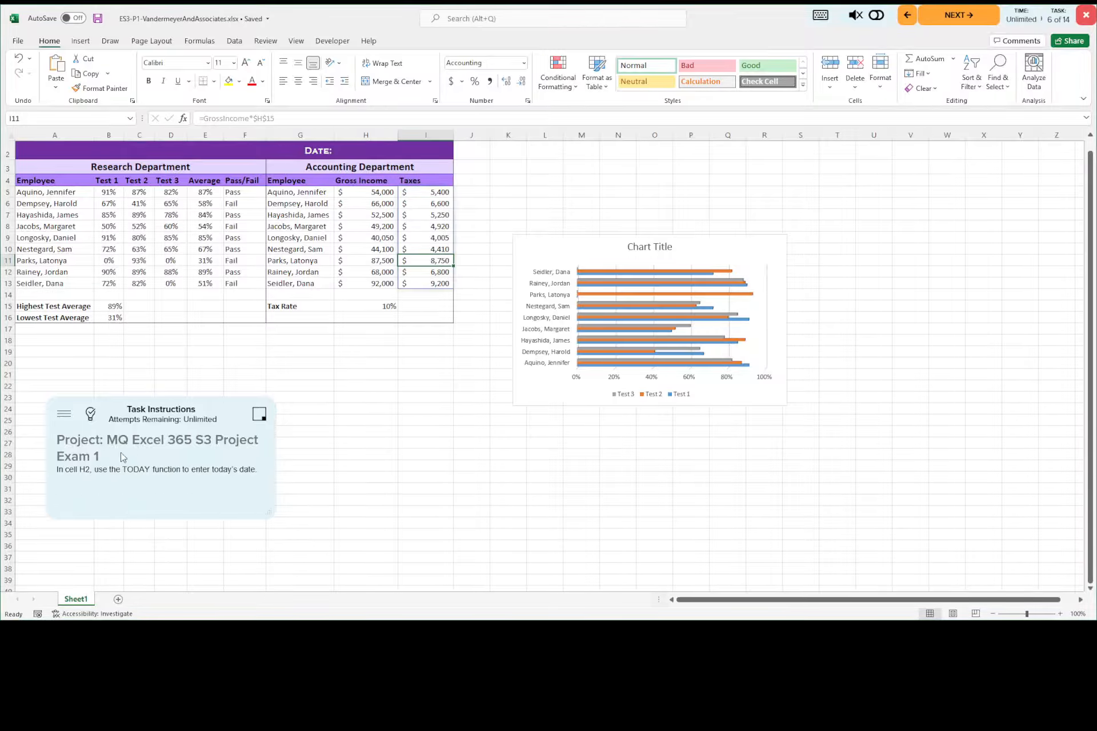
# Step: Consult the answer key and enter =TODAY() in cell H2 beside the Date label
pyautogui.click(371, 150)
pyautogui.scroll(1, 361, 164)
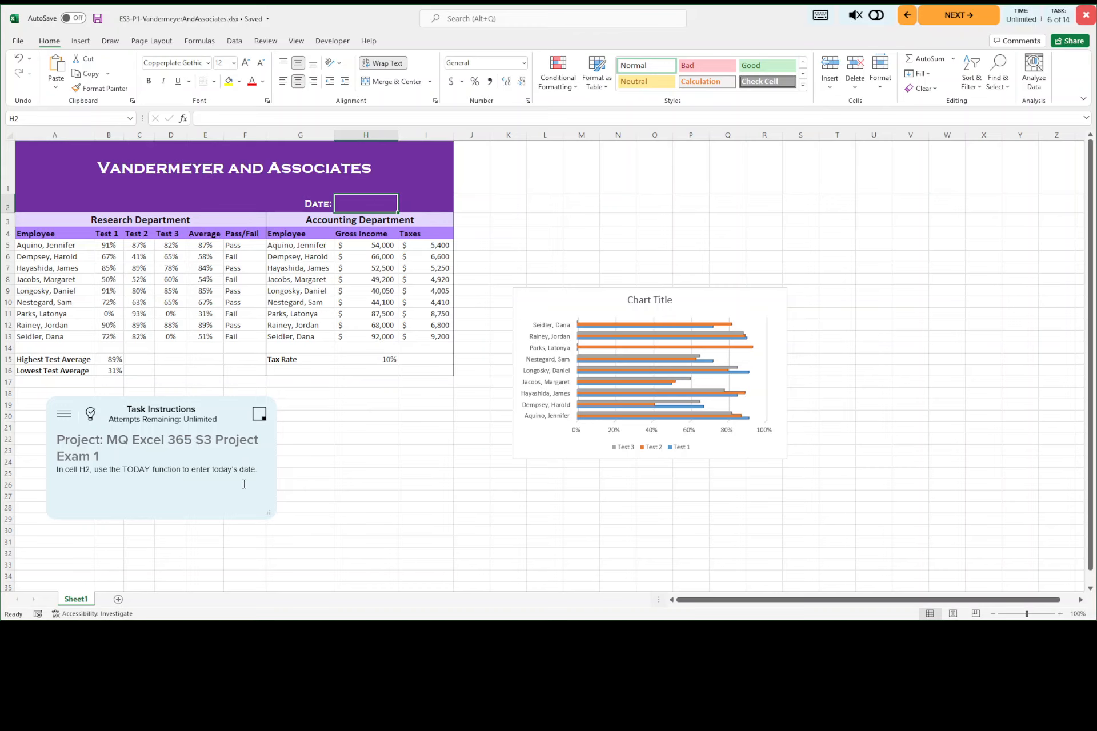
pyautogui.click(91, 416)
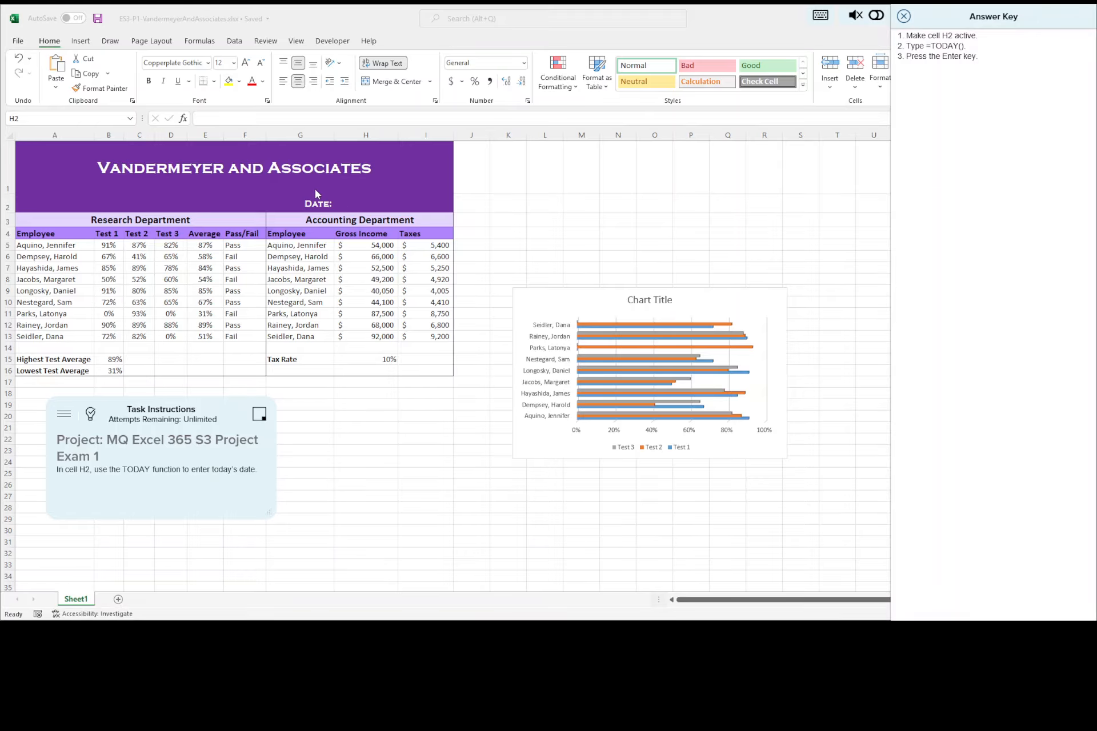
pyautogui.click(369, 204)
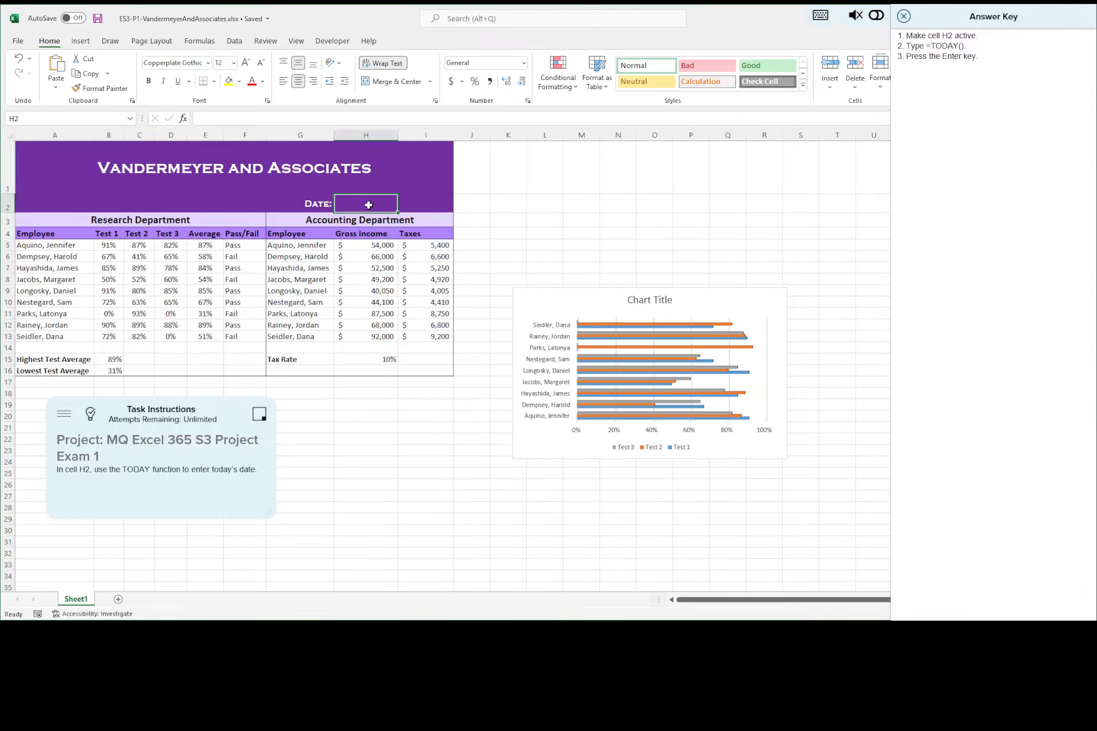
pyautogui.write('=')
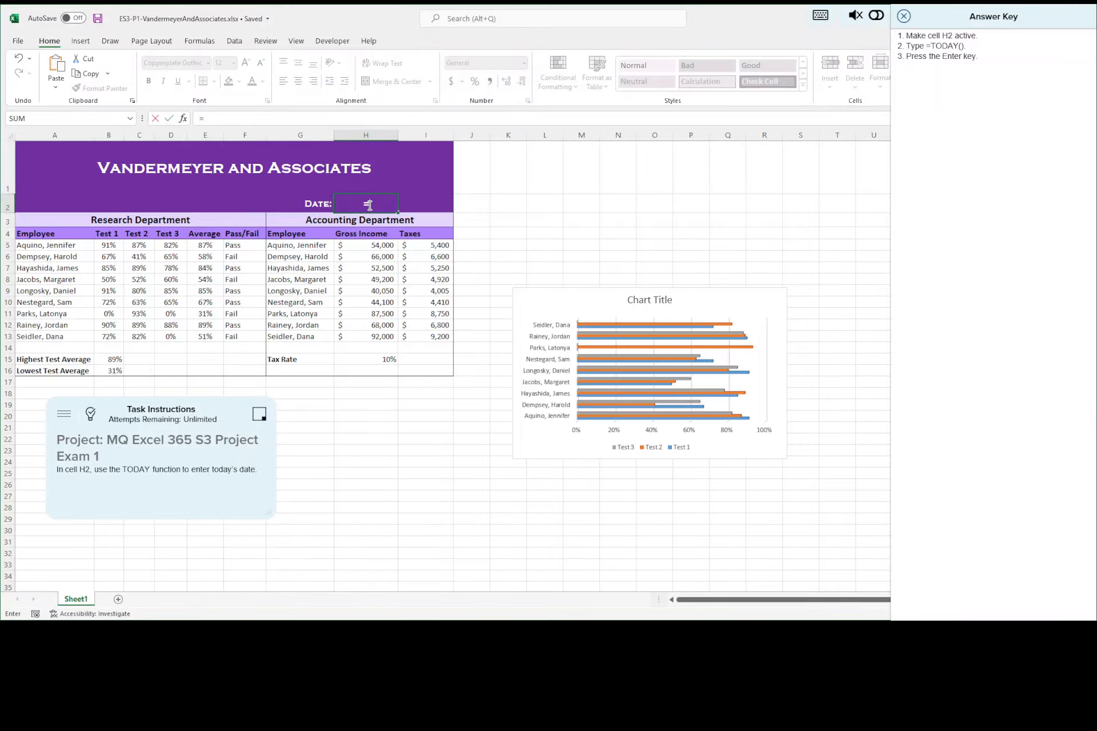
pyautogui.write('TODAY')
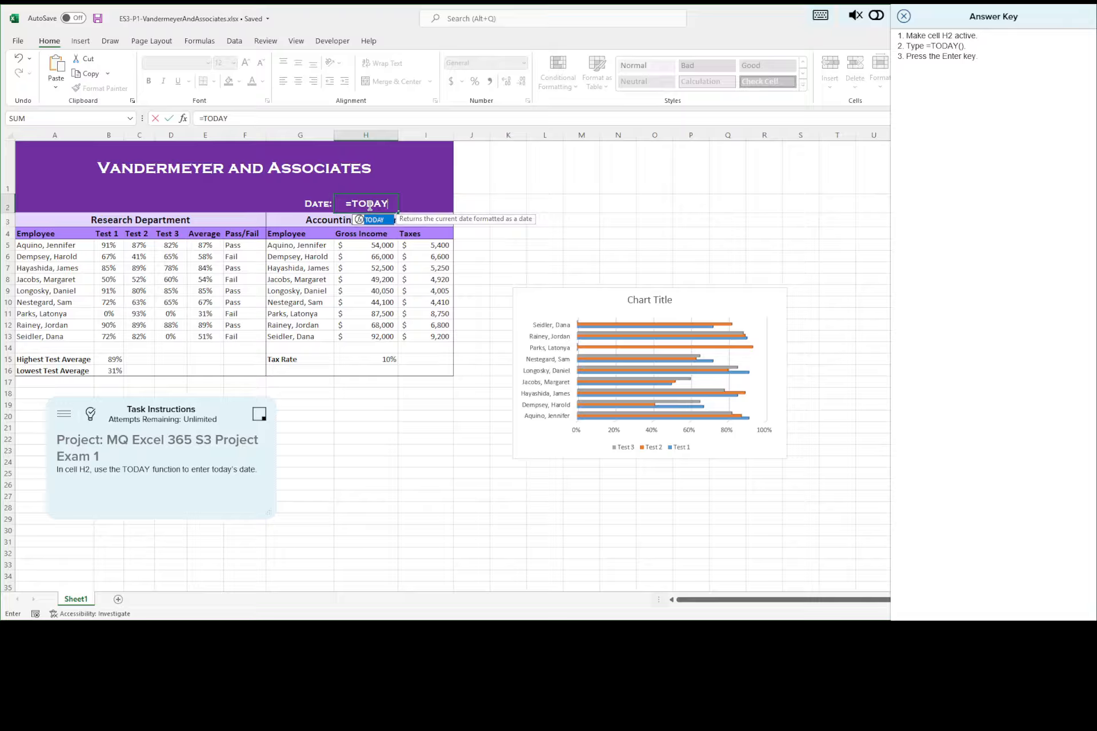
pyautogui.write('()')
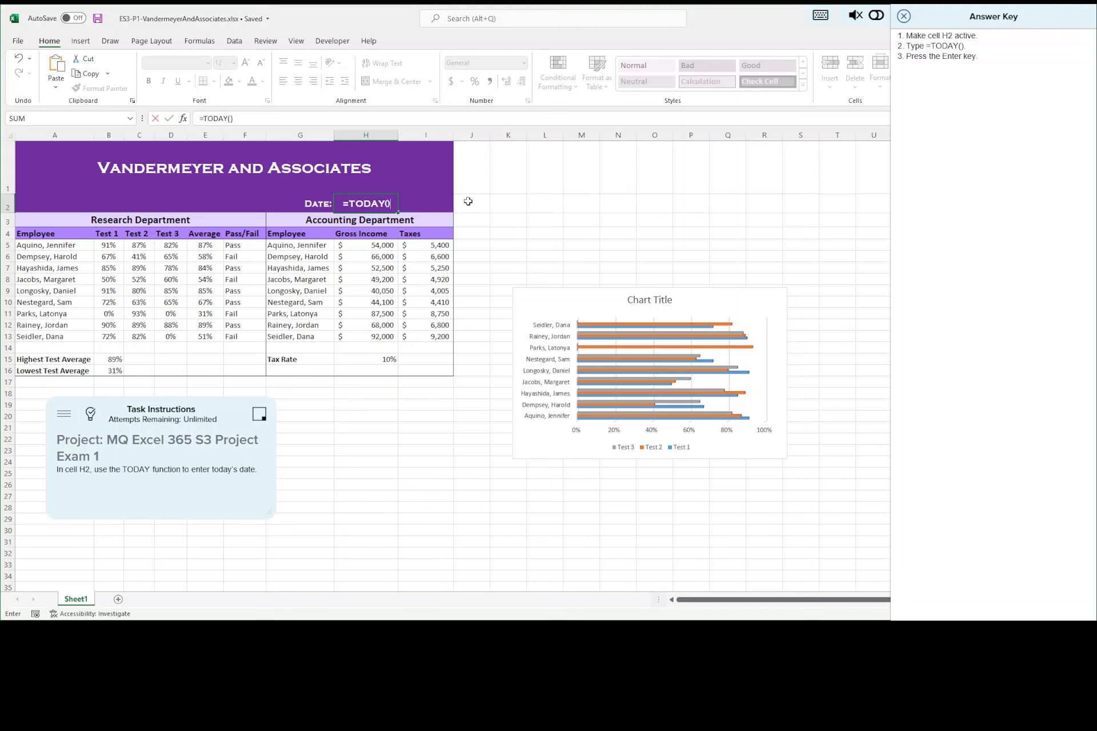
pyautogui.press('Return')
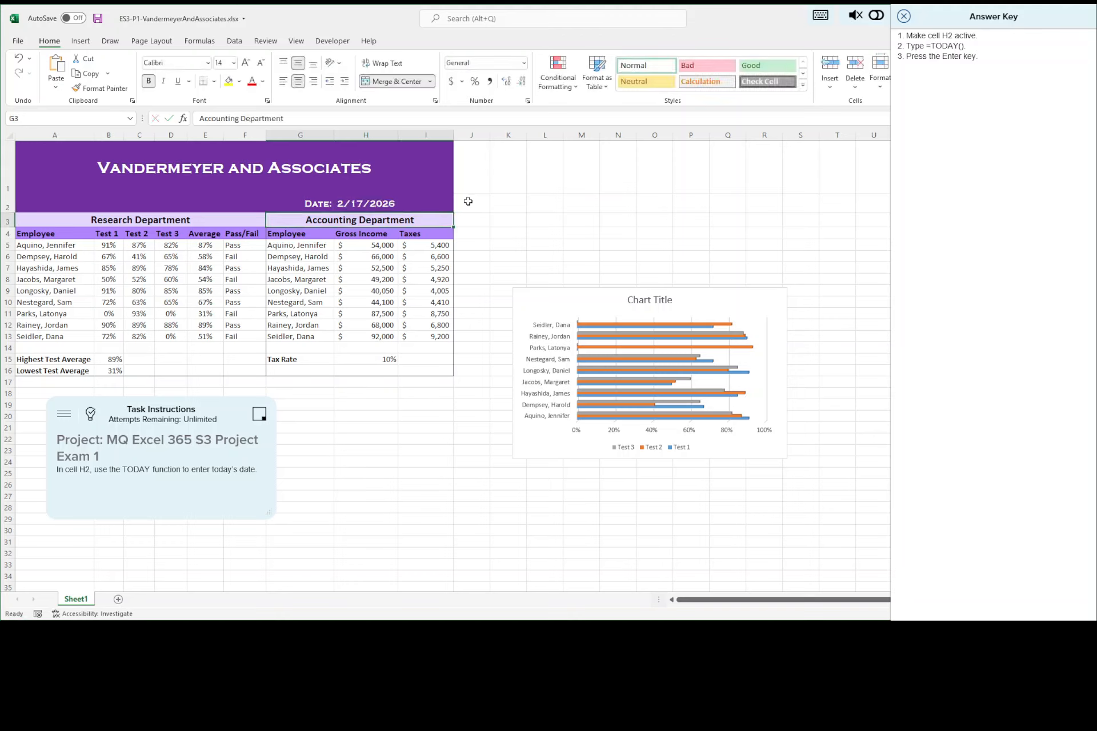
# Step: Save the workbook, close the answer key, and advance to the seventh task
pyautogui.click(99, 18)
pyautogui.click(904, 17)
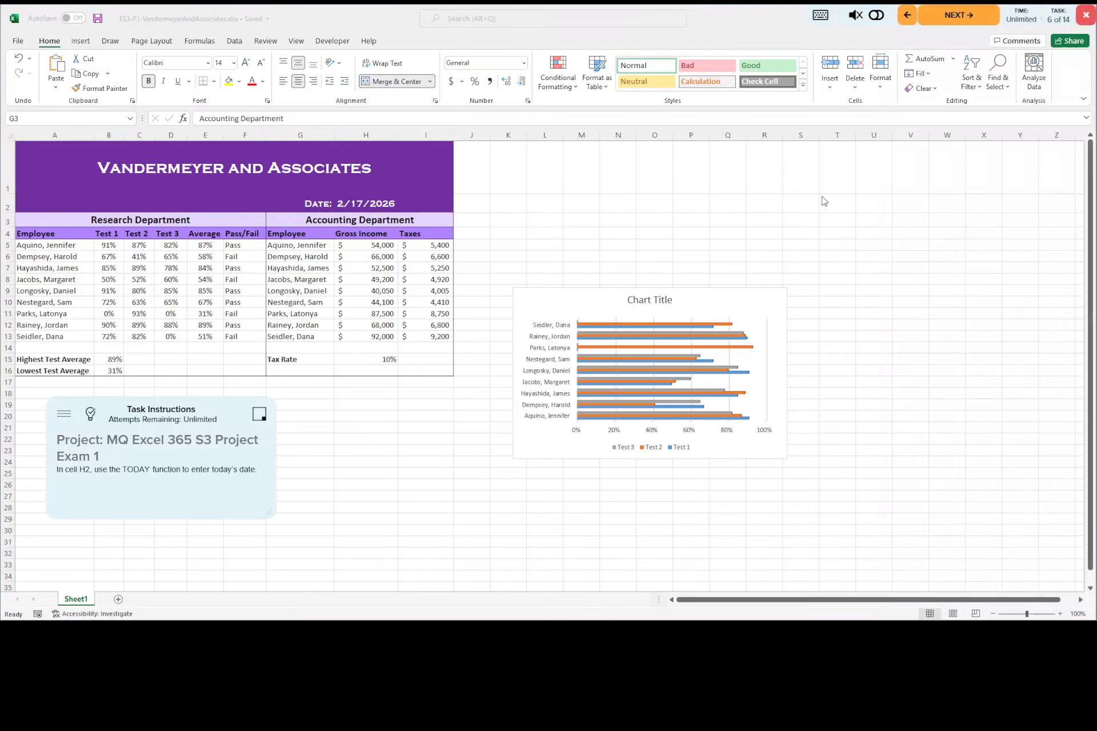
pyautogui.click(954, 16)
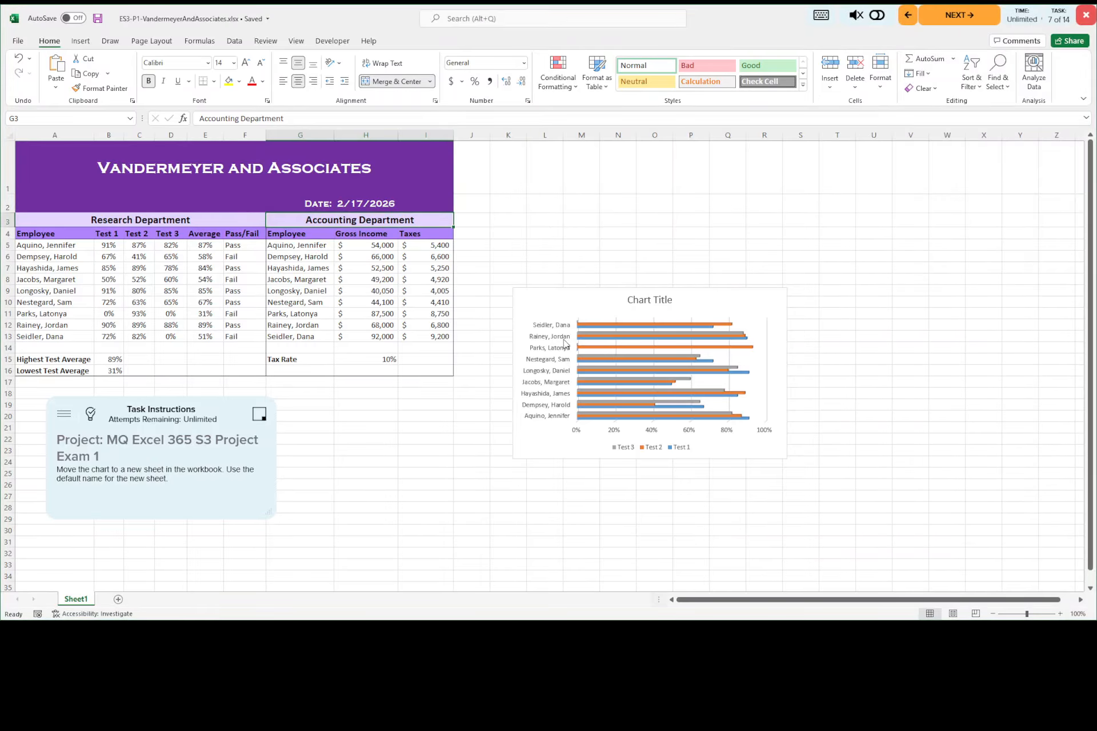
# Step: Consult the answer key and move the bar chart to a new sheet, keeping the default name Chart1
pyautogui.click(91, 414)
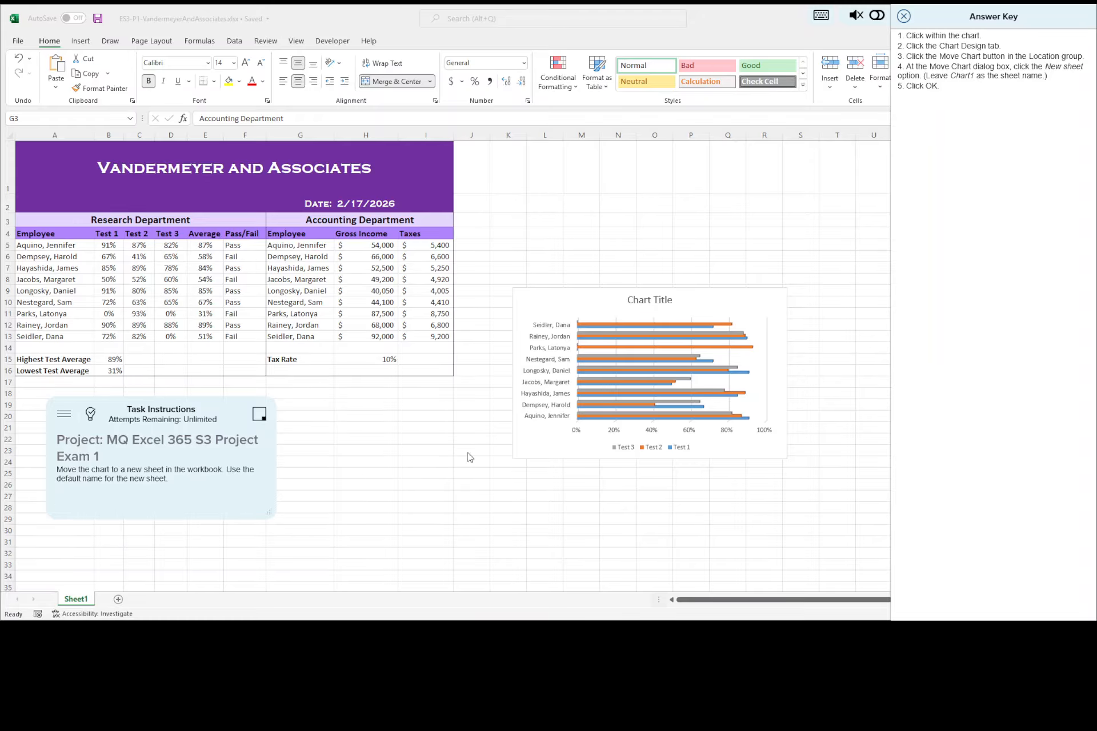
pyautogui.click(583, 302)
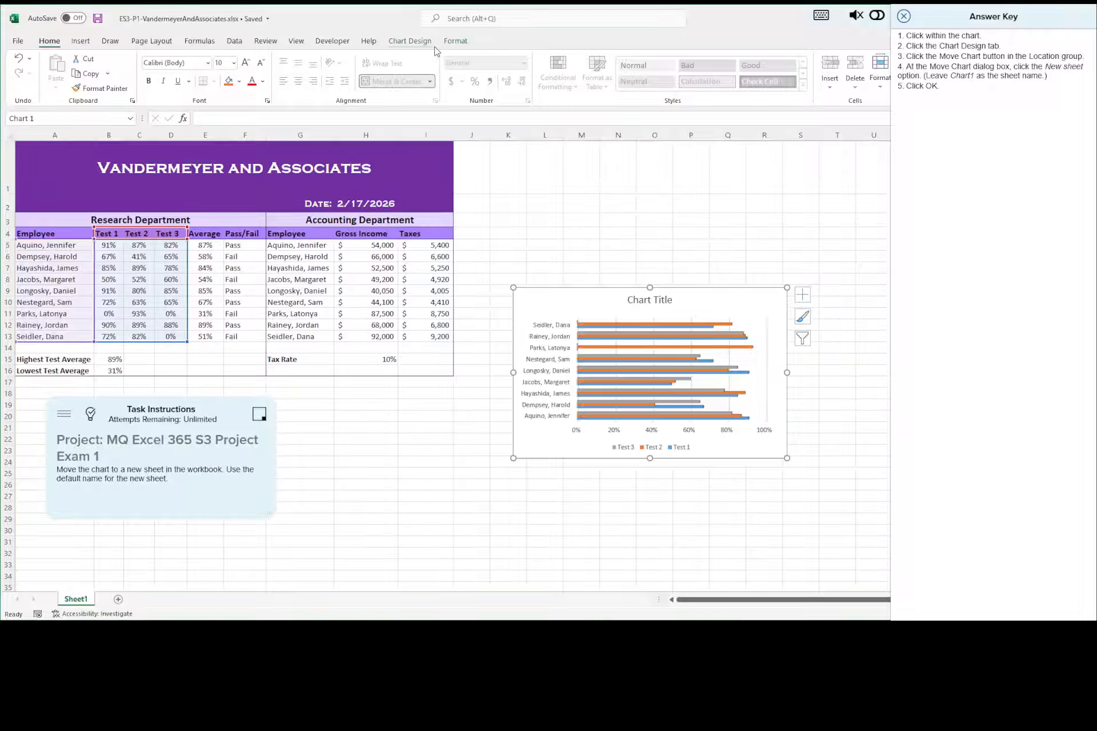
pyautogui.click(570, 222)
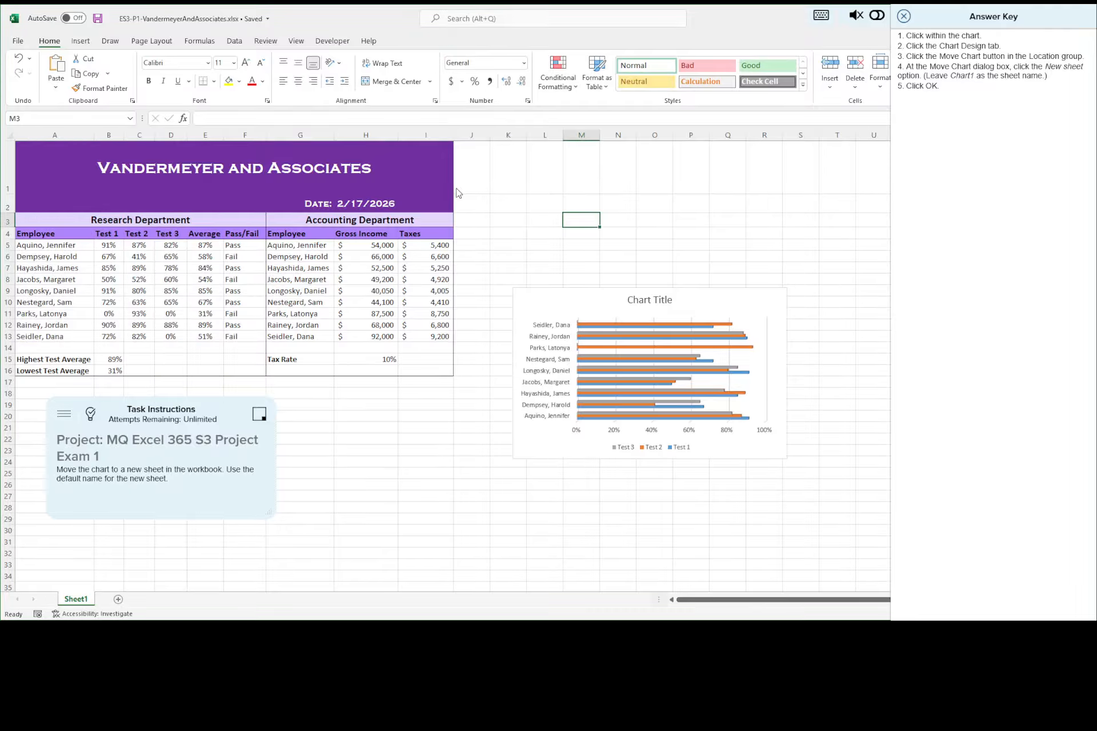
pyautogui.click(550, 299)
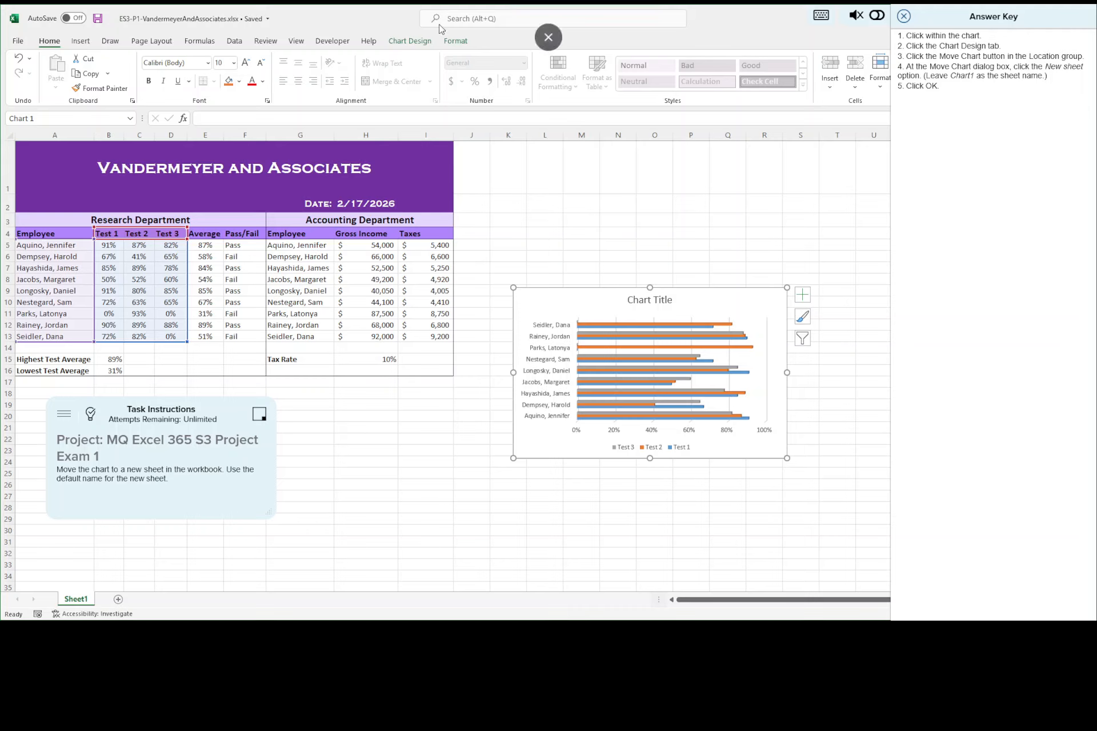
pyautogui.click(407, 43)
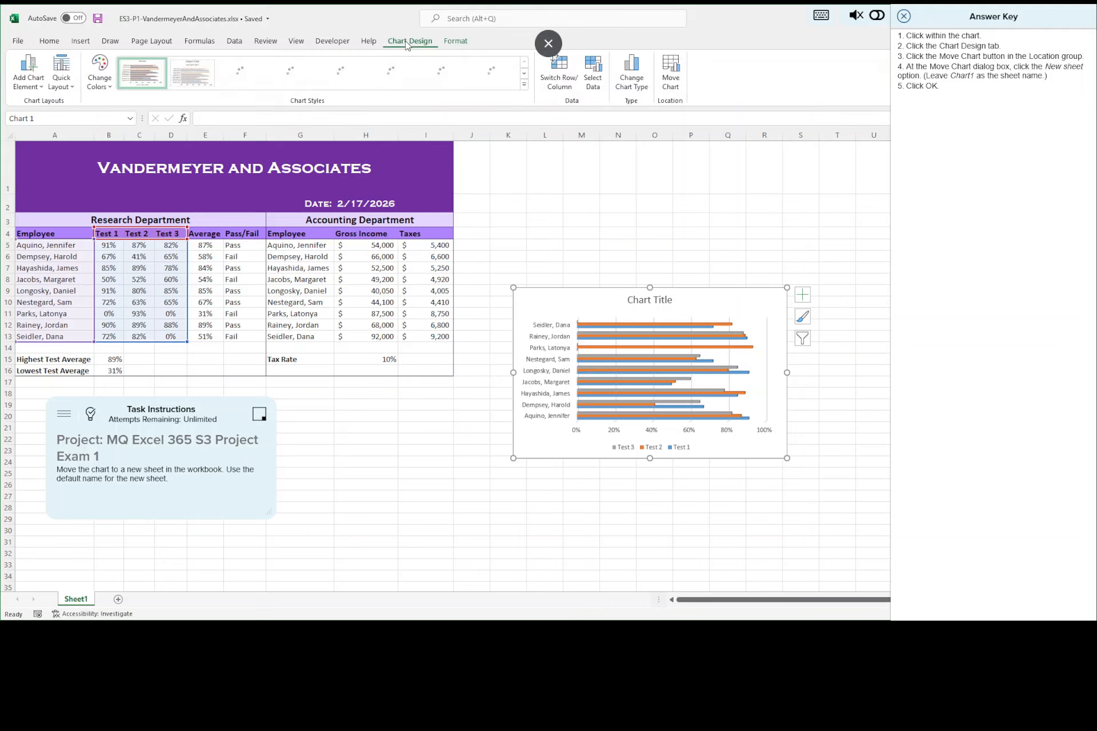
pyautogui.click(671, 83)
pyautogui.click(478, 296)
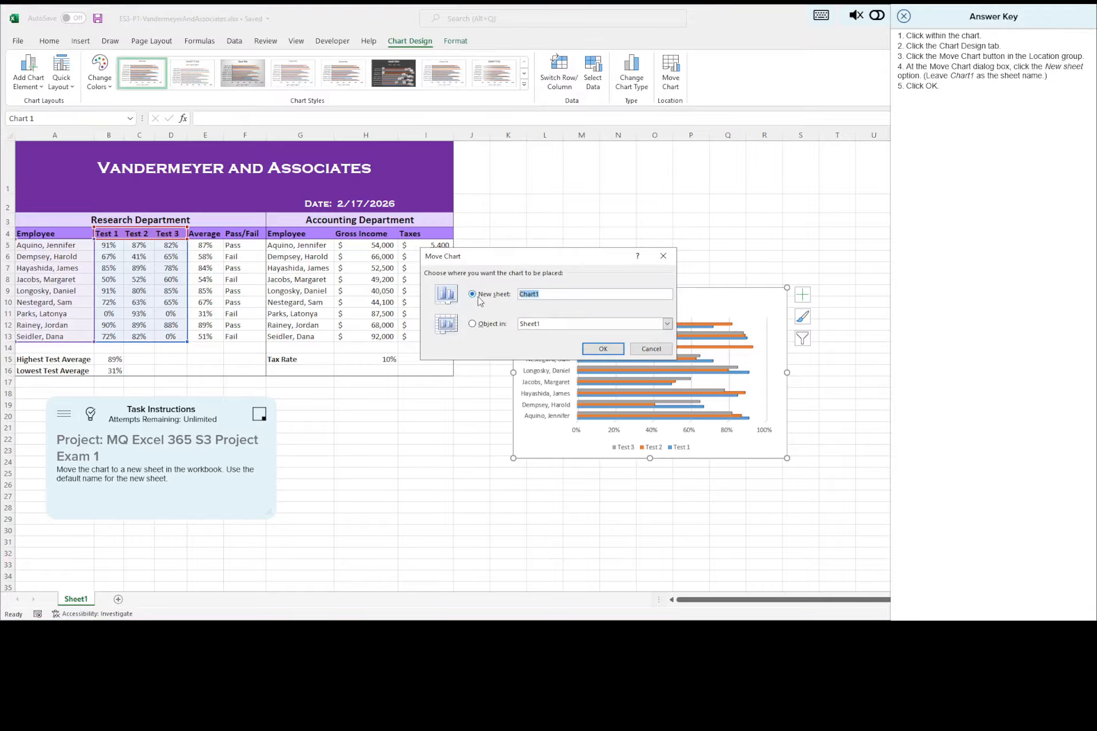
pyautogui.click(604, 349)
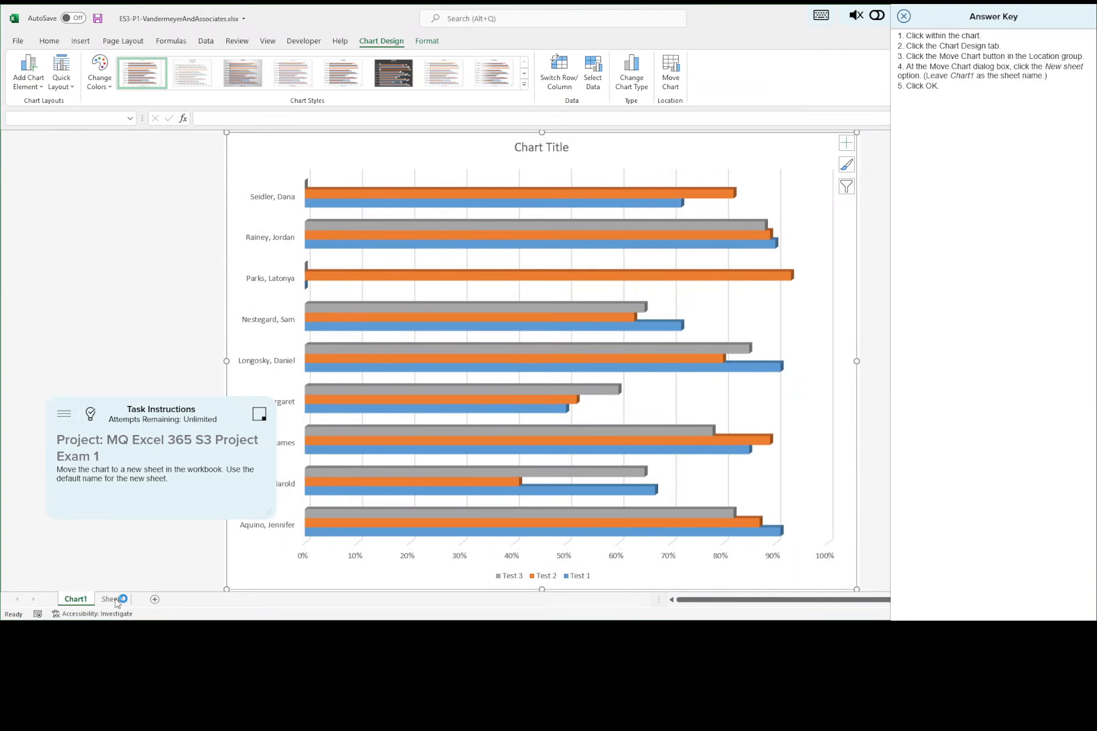
# Step: Check Sheet1 and return to Chart1, saving the workbook and closing the answer key
pyautogui.click(114, 600)
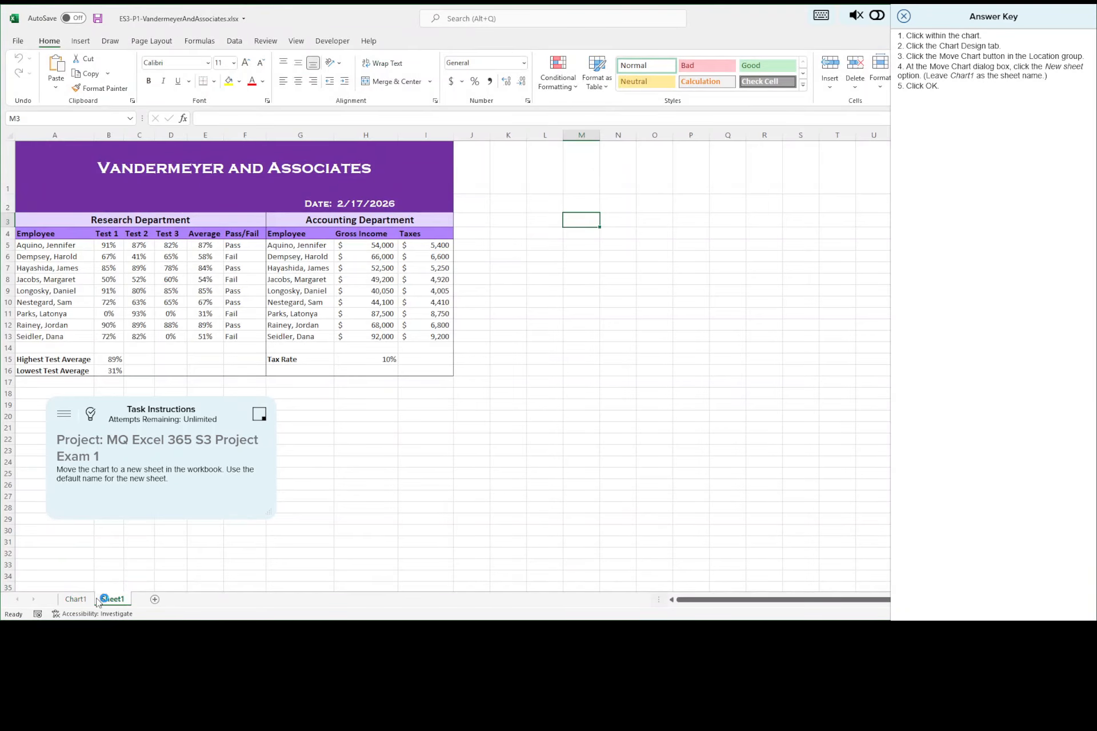
pyautogui.click(73, 598)
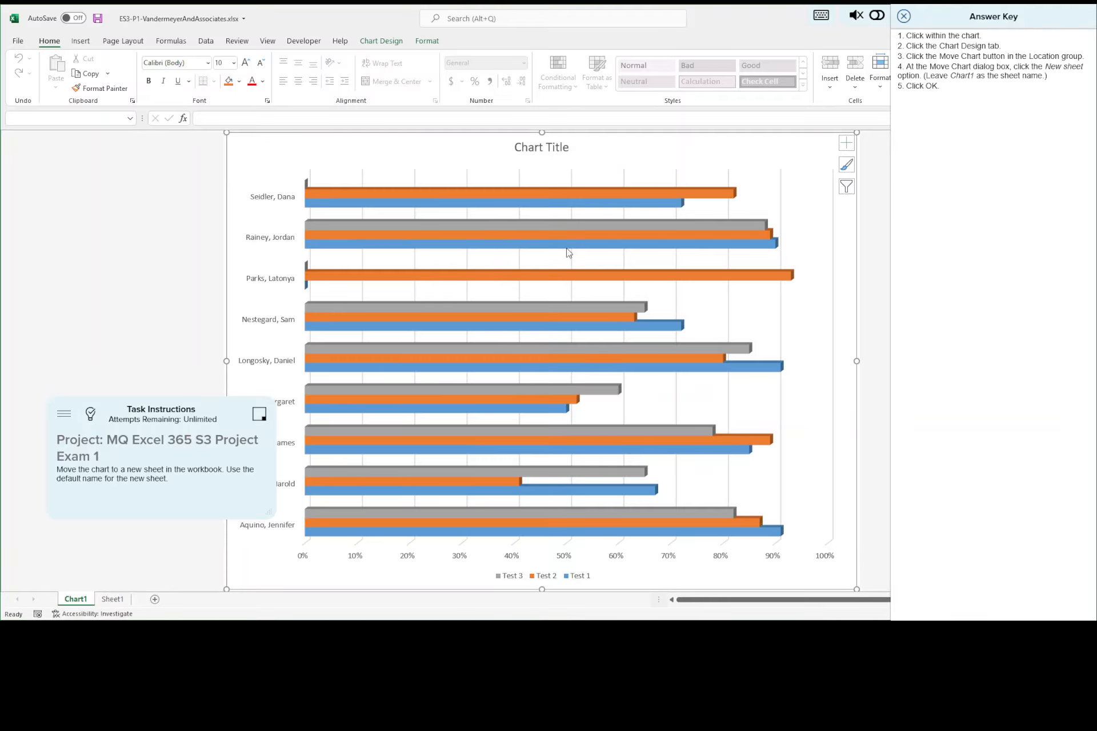
pyautogui.click(98, 19)
pyautogui.click(903, 16)
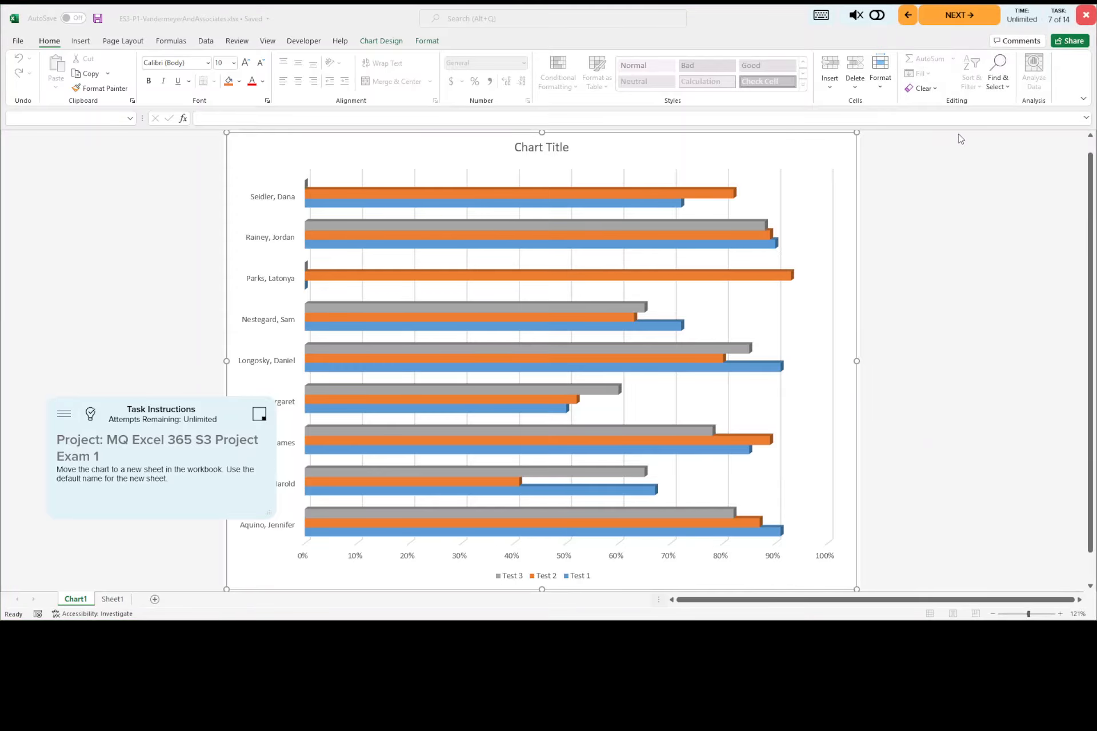
# Step: Advance to the eighth task, consult its answer key, and apply the Style 3 chart style
pyautogui.click(948, 21)
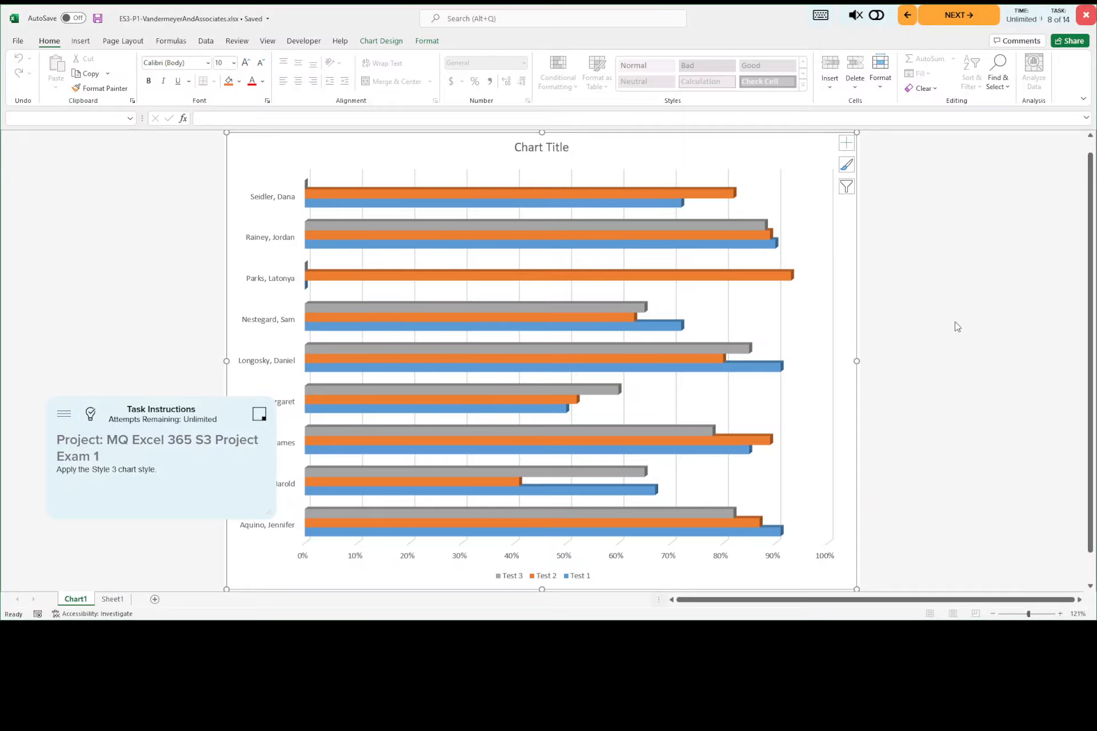
pyautogui.click(91, 414)
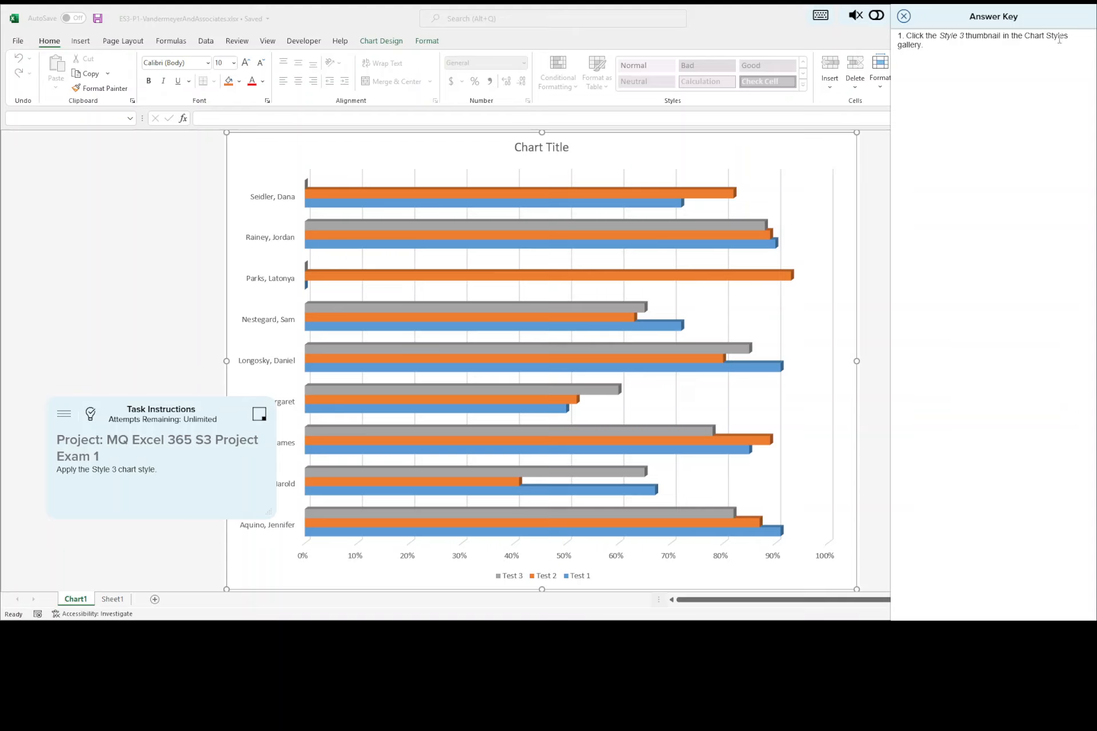
pyautogui.click(385, 45)
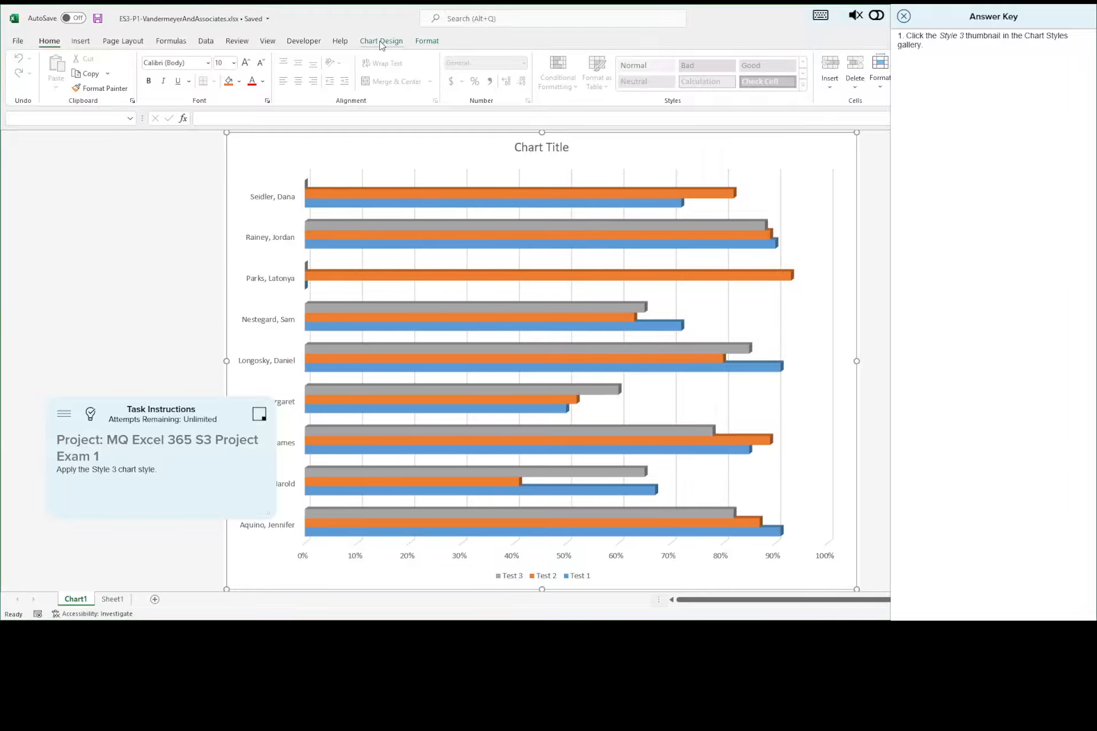
pyautogui.click(384, 45)
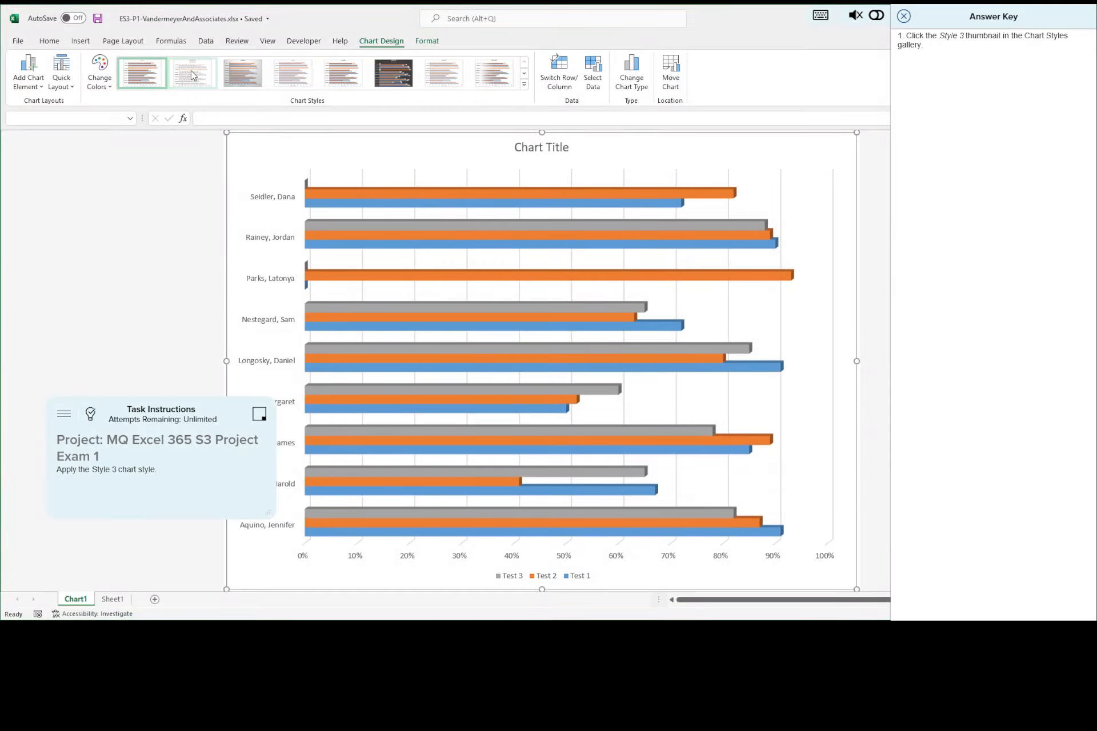
pyautogui.click(238, 70)
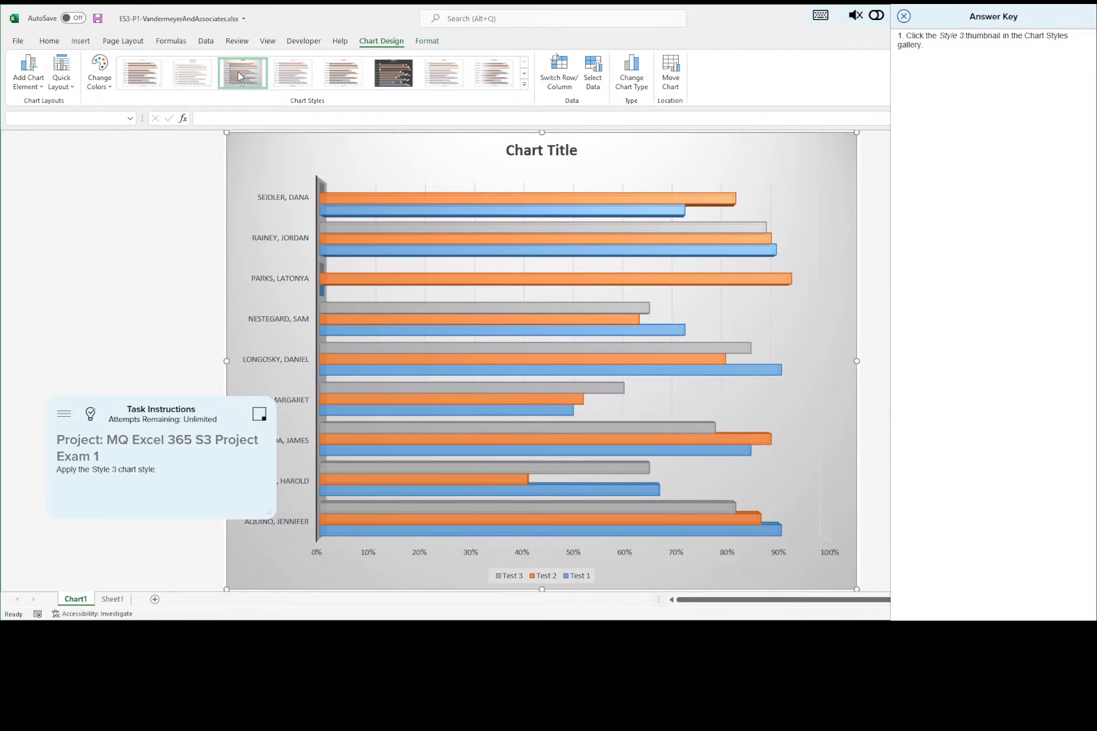
# Step: Save the workbook, close the answer key, and advance to the ninth task
pyautogui.click(98, 18)
pyautogui.click(903, 16)
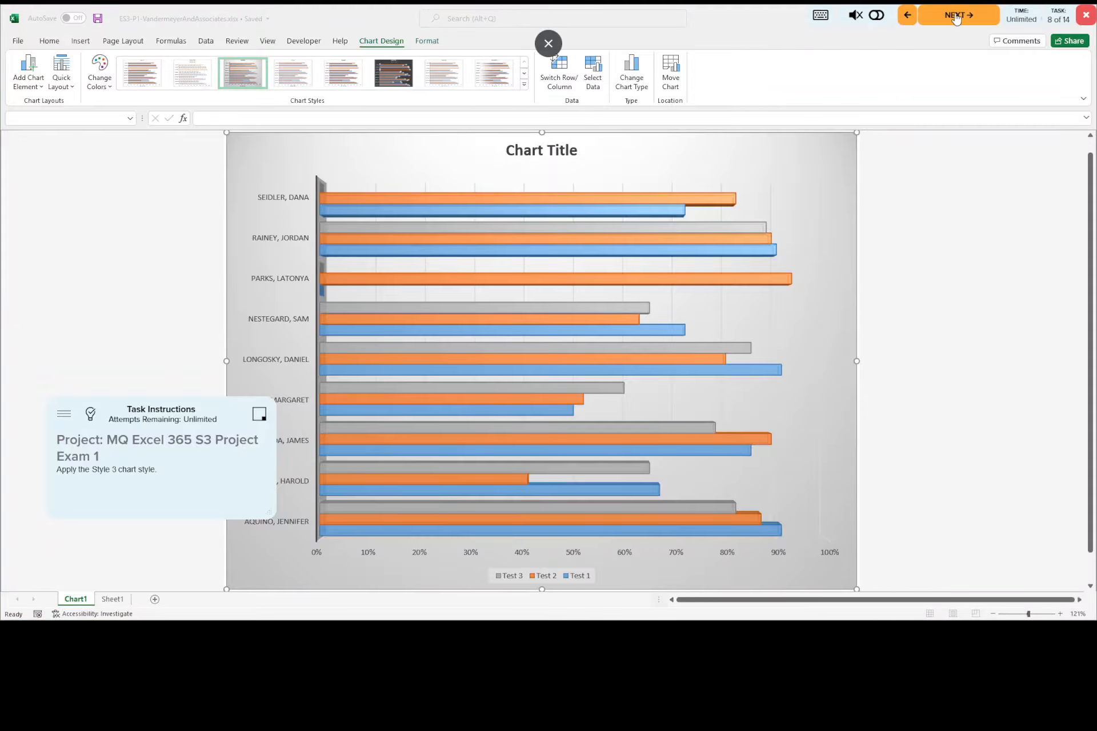
pyautogui.click(955, 18)
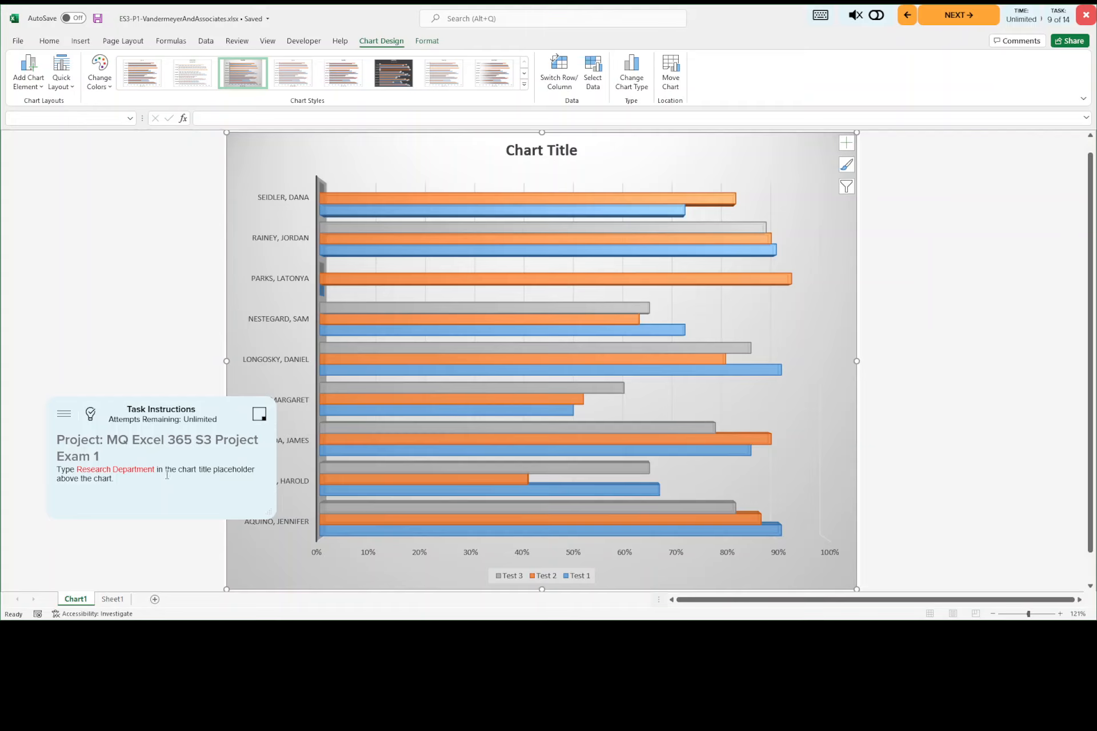
# Step: Replace the placeholder title above the bar chart with Research Department
pyautogui.click(545, 153)
pyautogui.tripleClick(530, 150)
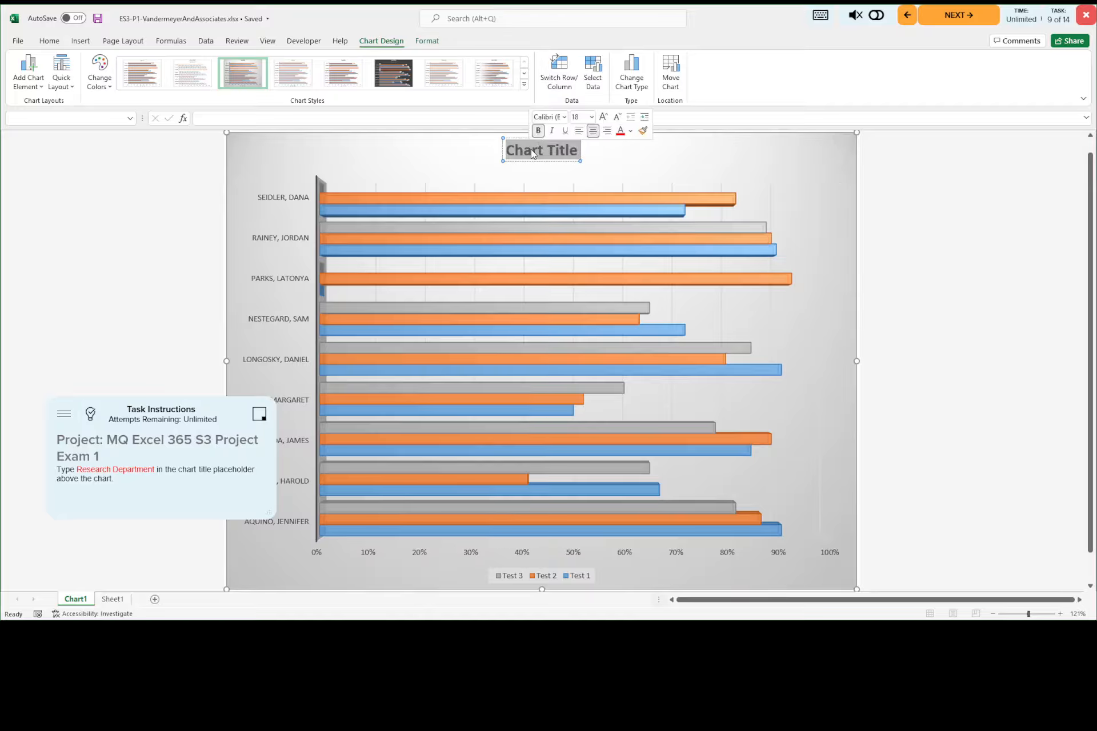
pyautogui.write('Resear')
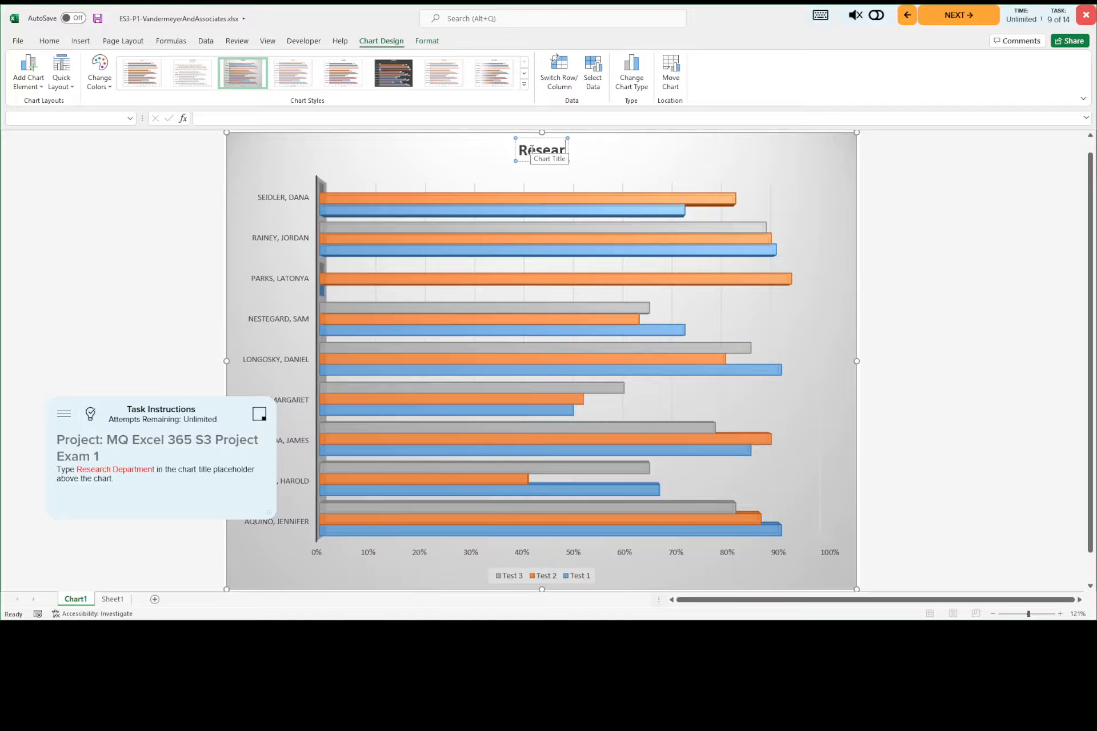
pyautogui.write('ch Department')
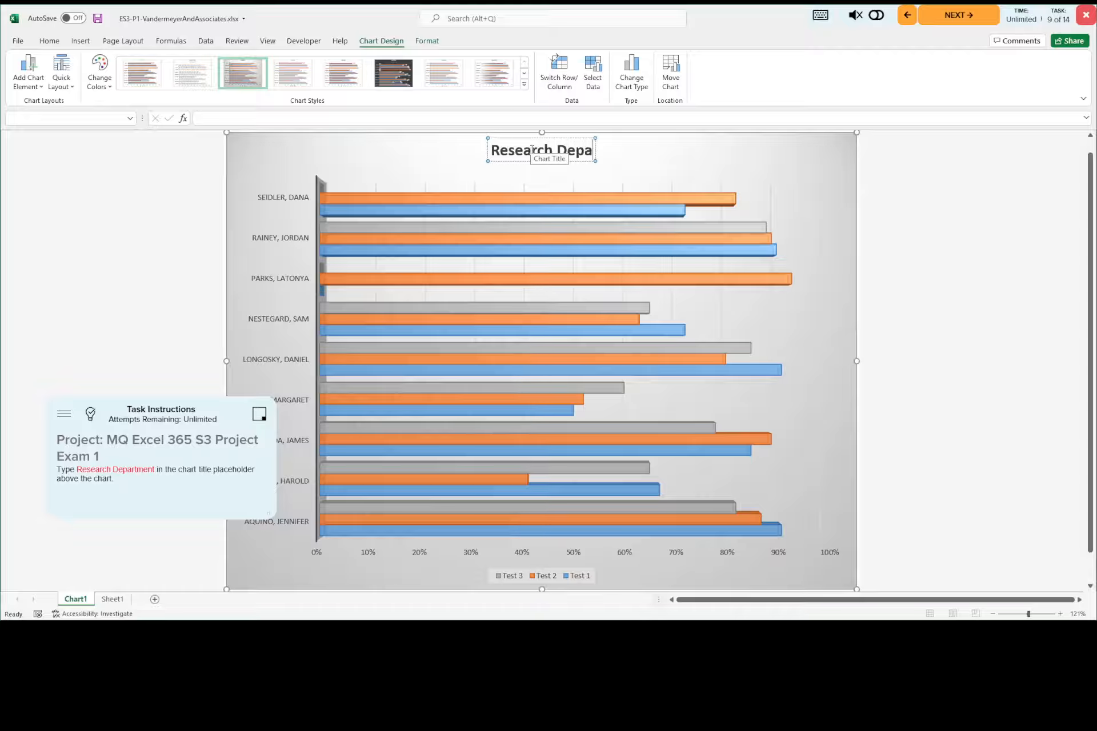
pyautogui.click(695, 165)
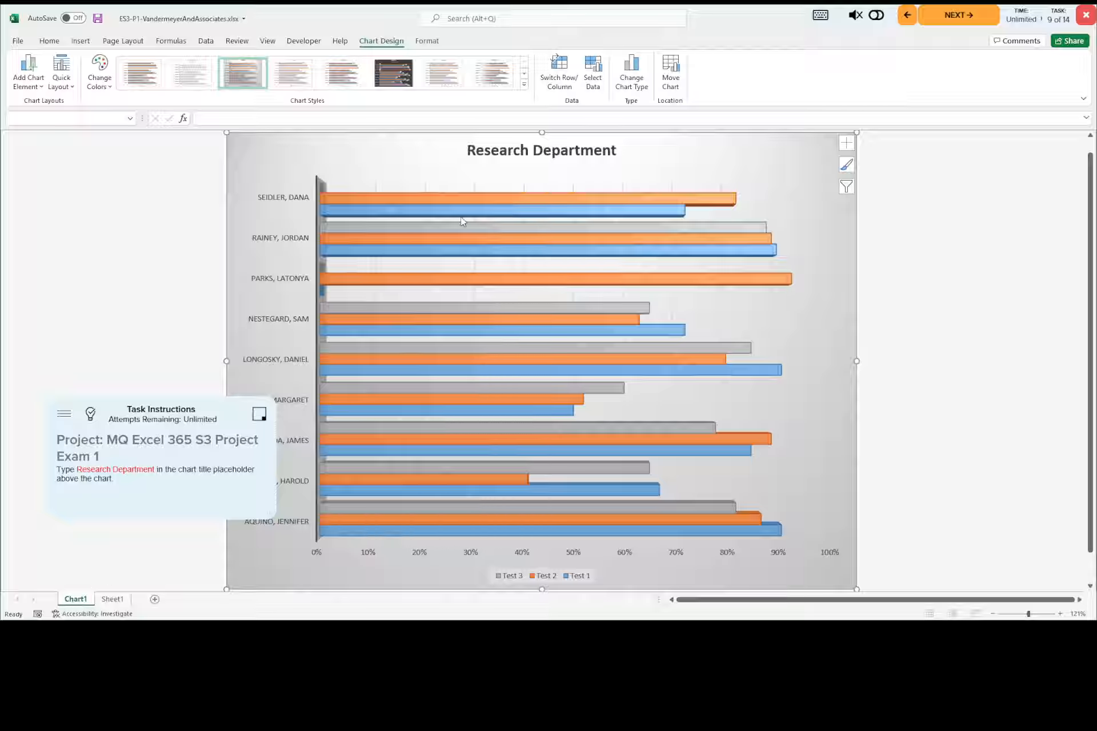
# Step: Save the workbook and bring up the answer key for the tenth task
pyautogui.click(99, 21)
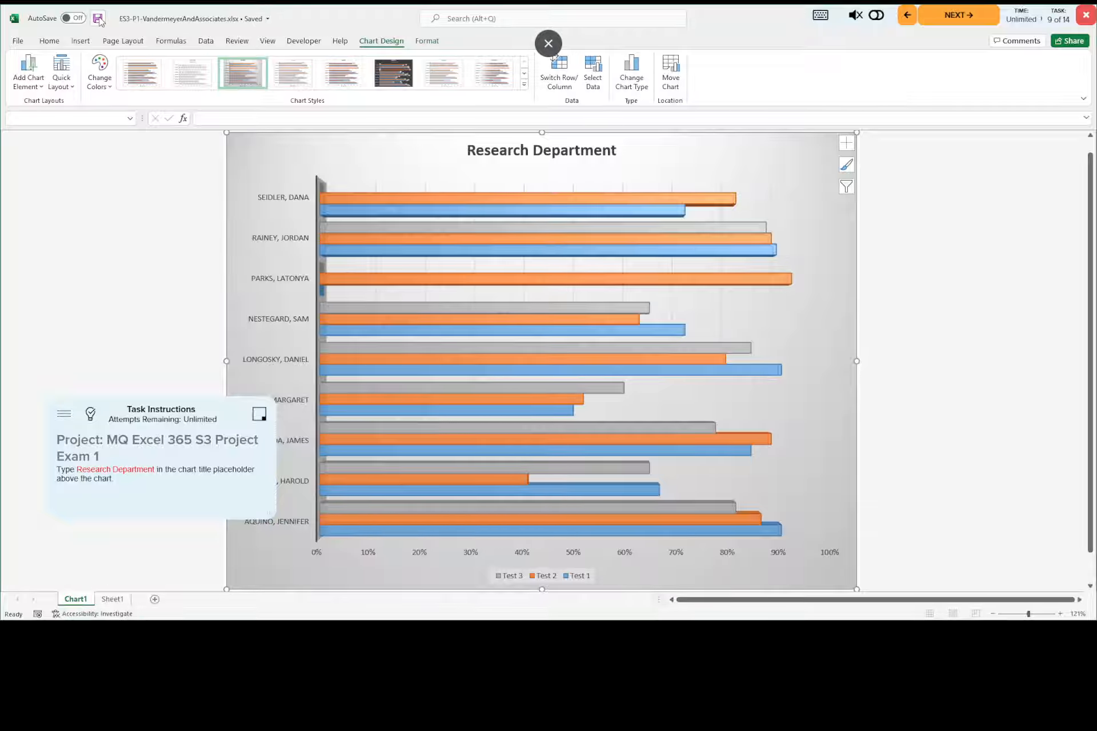
pyautogui.click(963, 16)
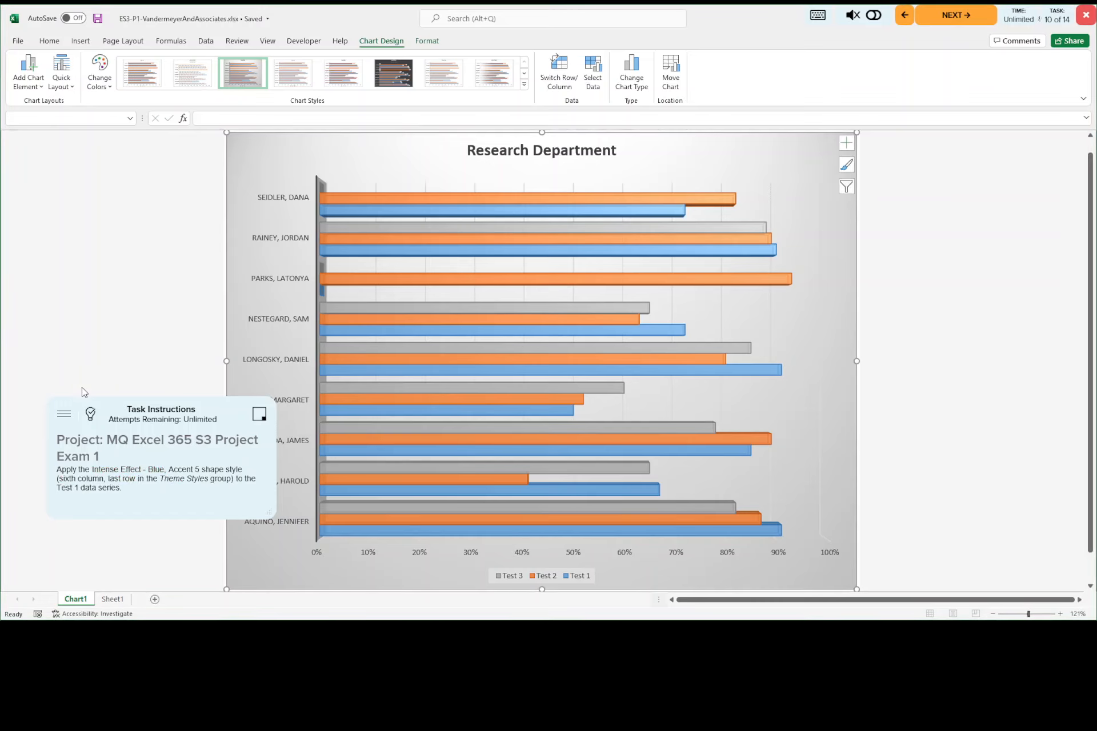
pyautogui.click(91, 415)
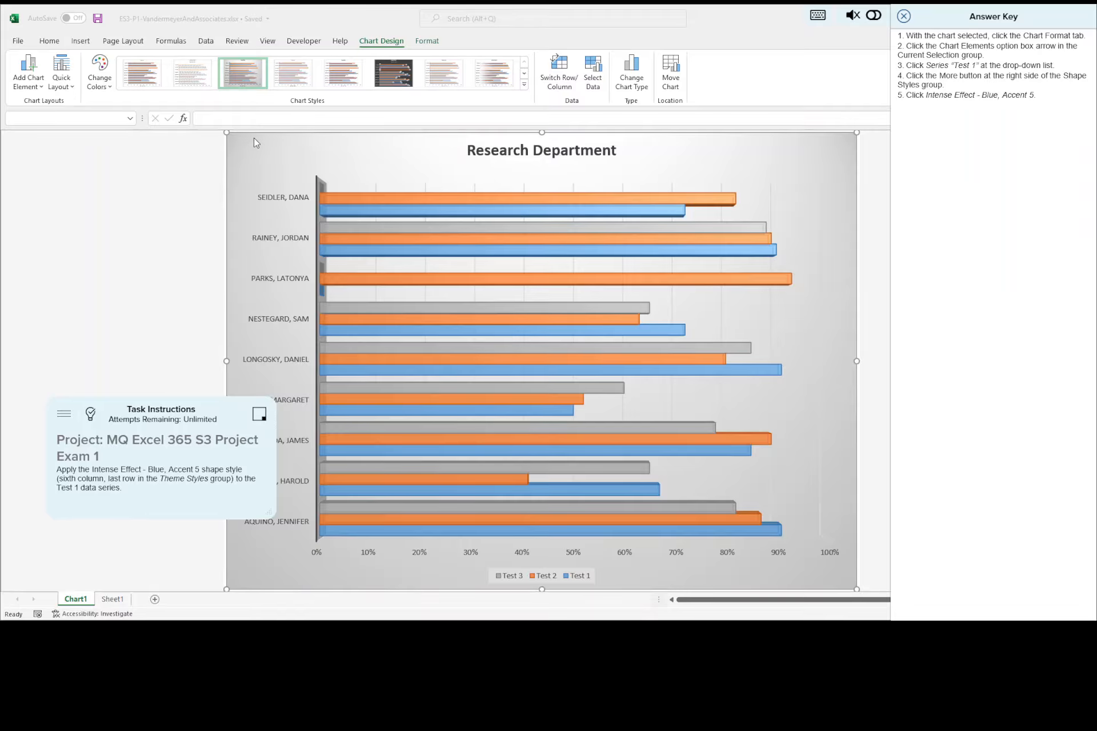
# Step: Apply the Intense Effect - Blue, Accent 5 shape style to the Test 1 data series of the chart
pyautogui.click(389, 197)
pyautogui.click(591, 200)
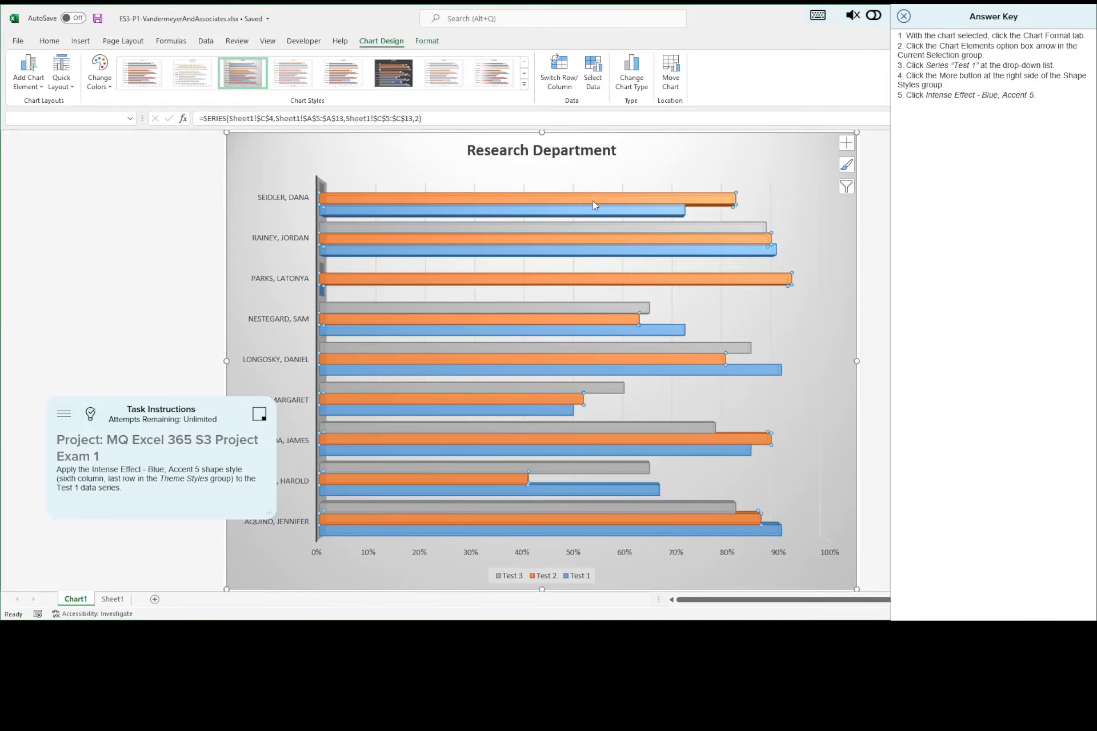
pyautogui.click(789, 145)
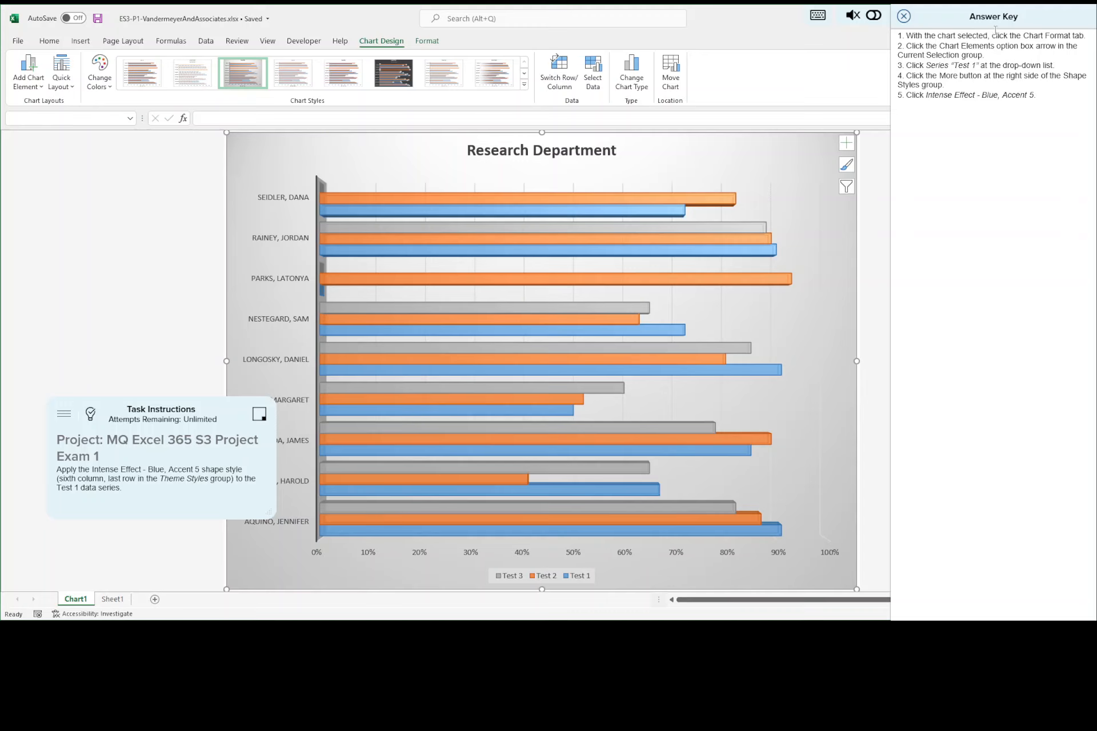
pyautogui.click(434, 43)
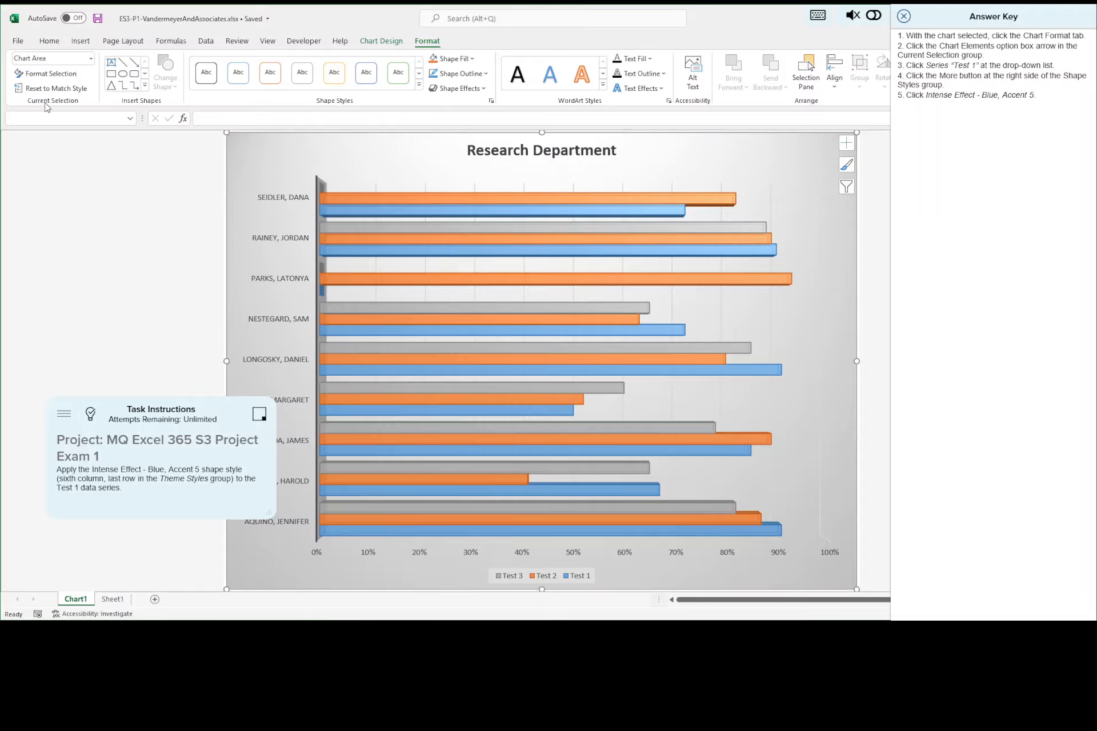
pyautogui.click(91, 58)
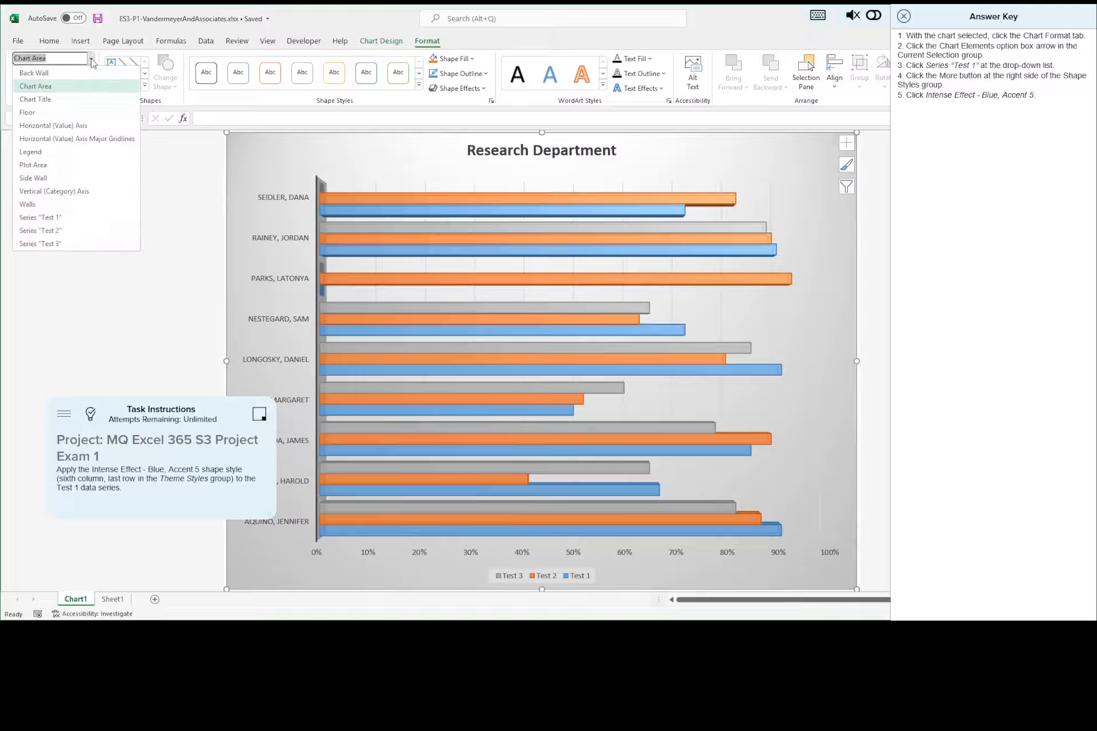
pyautogui.click(54, 219)
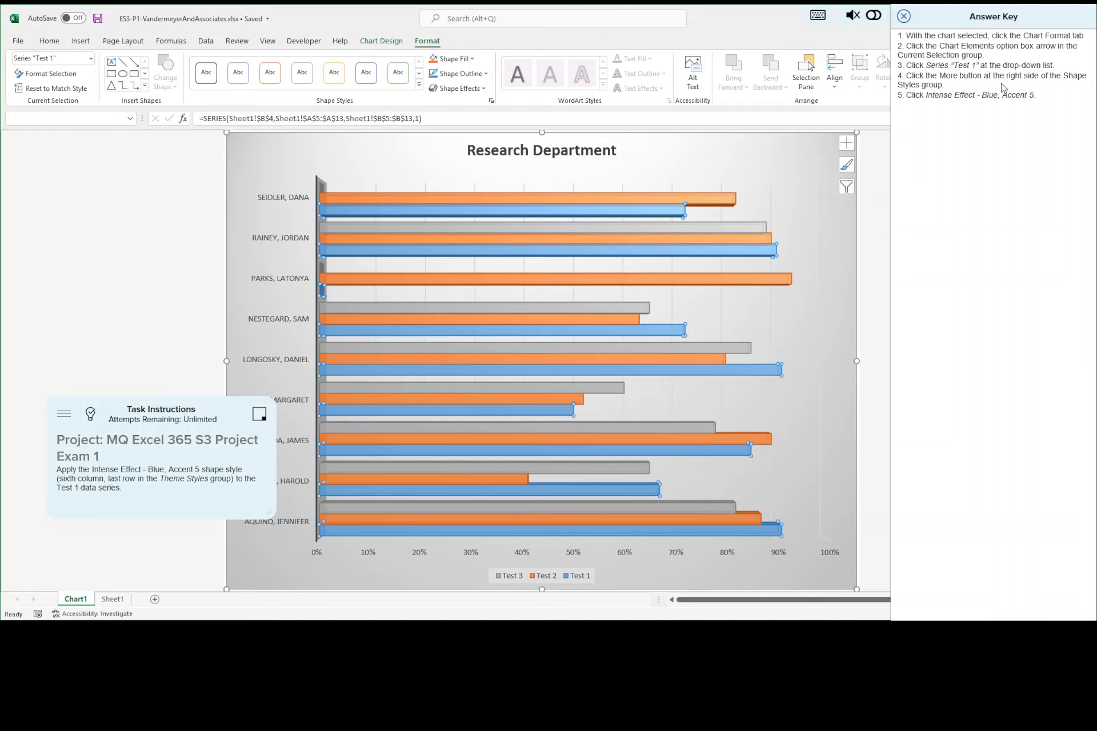
pyautogui.click(419, 86)
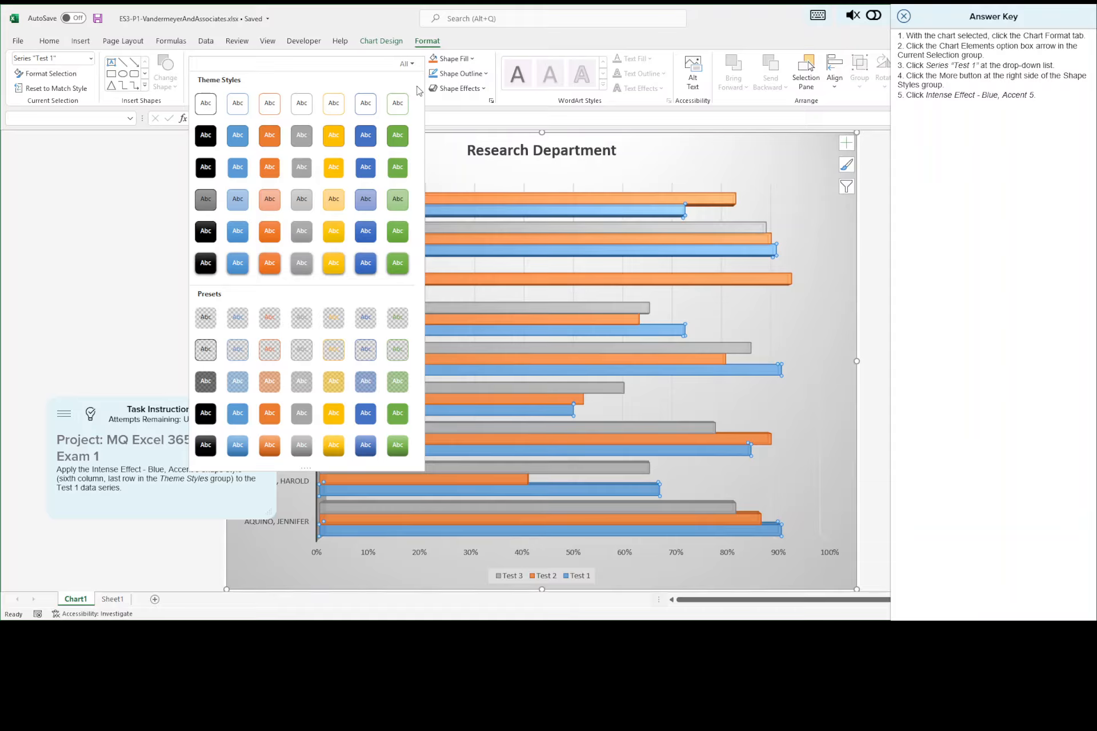
pyautogui.click(366, 266)
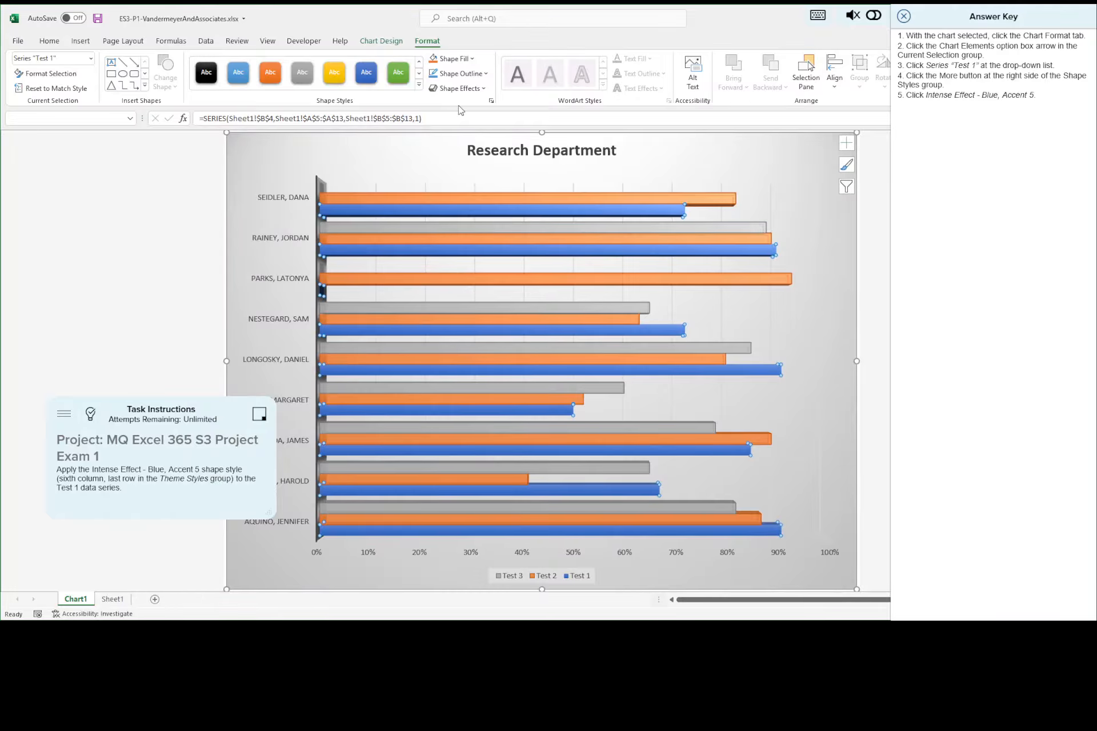
# Step: Save the workbook, close the answer key, and advance to the eleventh task
pyautogui.click(98, 19)
pyautogui.click(903, 18)
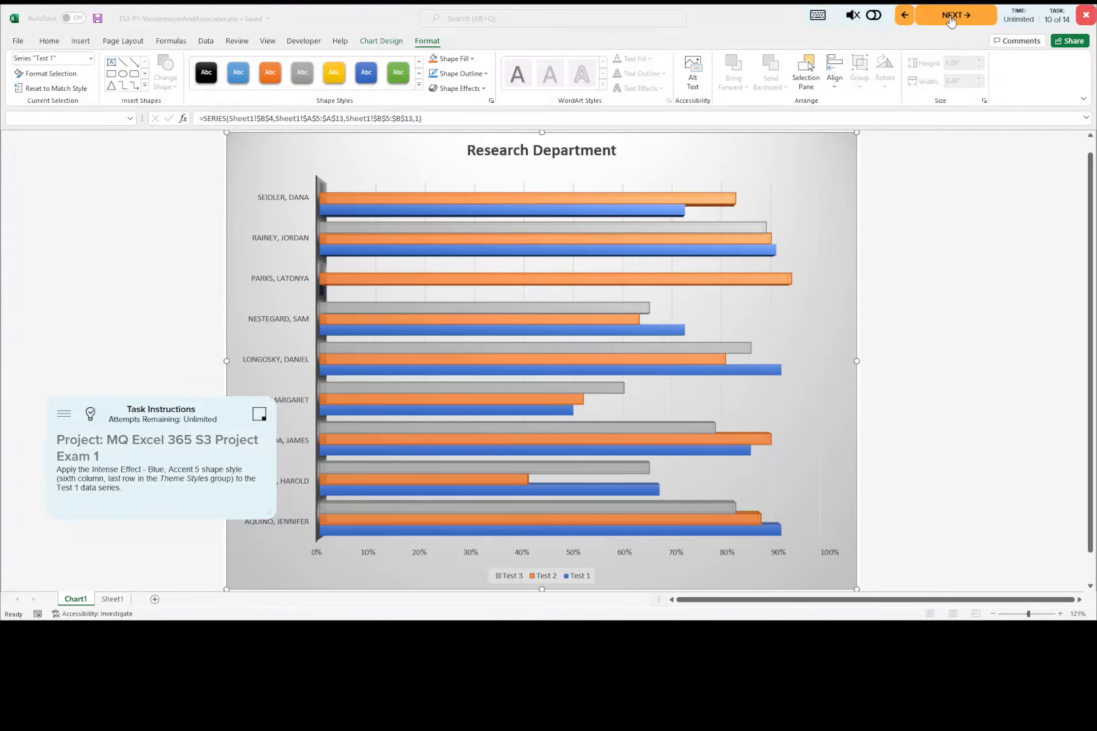
pyautogui.click(947, 19)
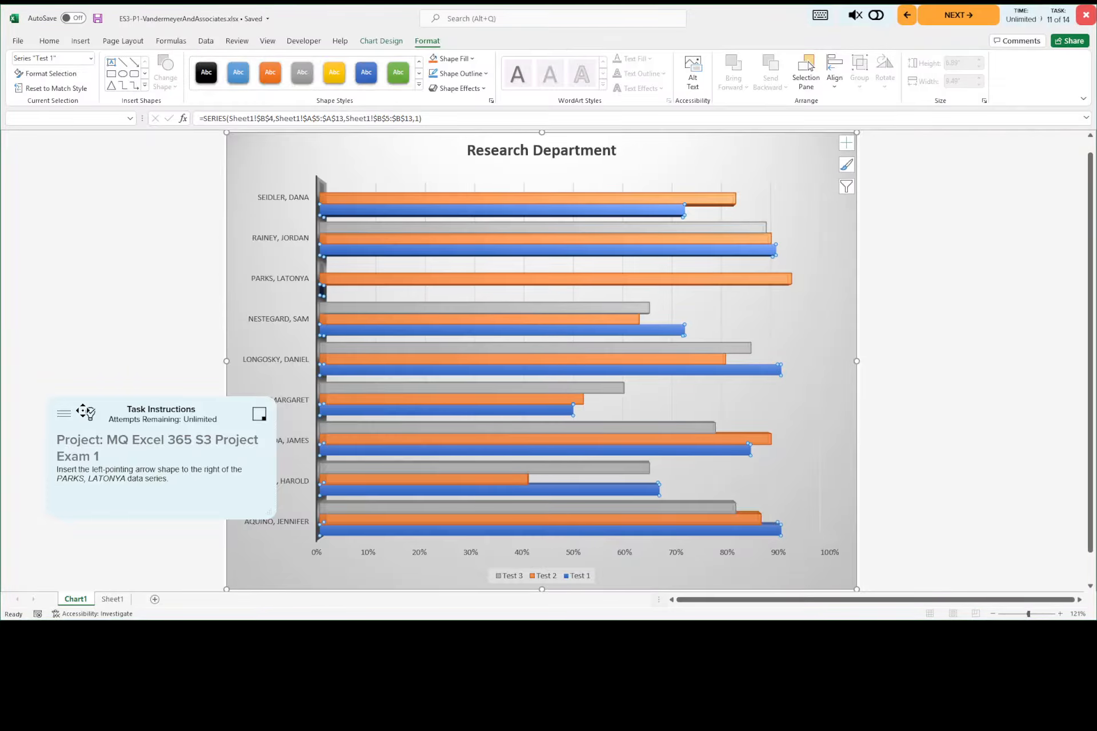
# Step: Consult the answer key and draw a small left block arrow in the empty chart area beside the title
pyautogui.click(90, 415)
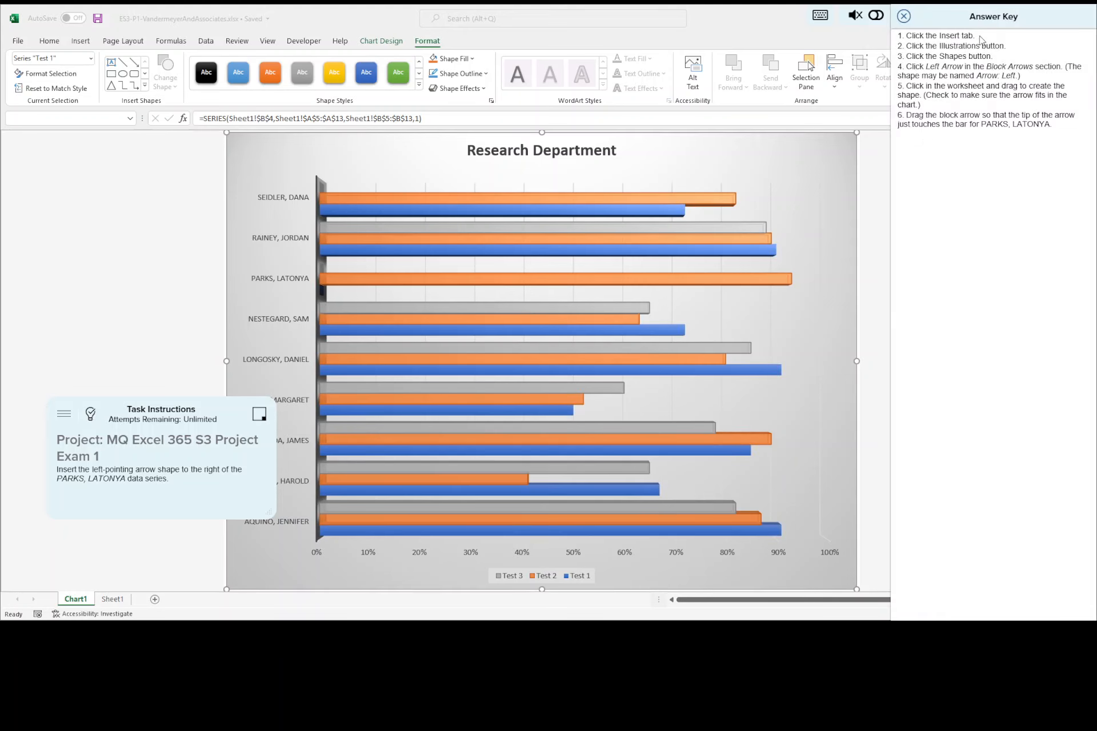
pyautogui.click(79, 45)
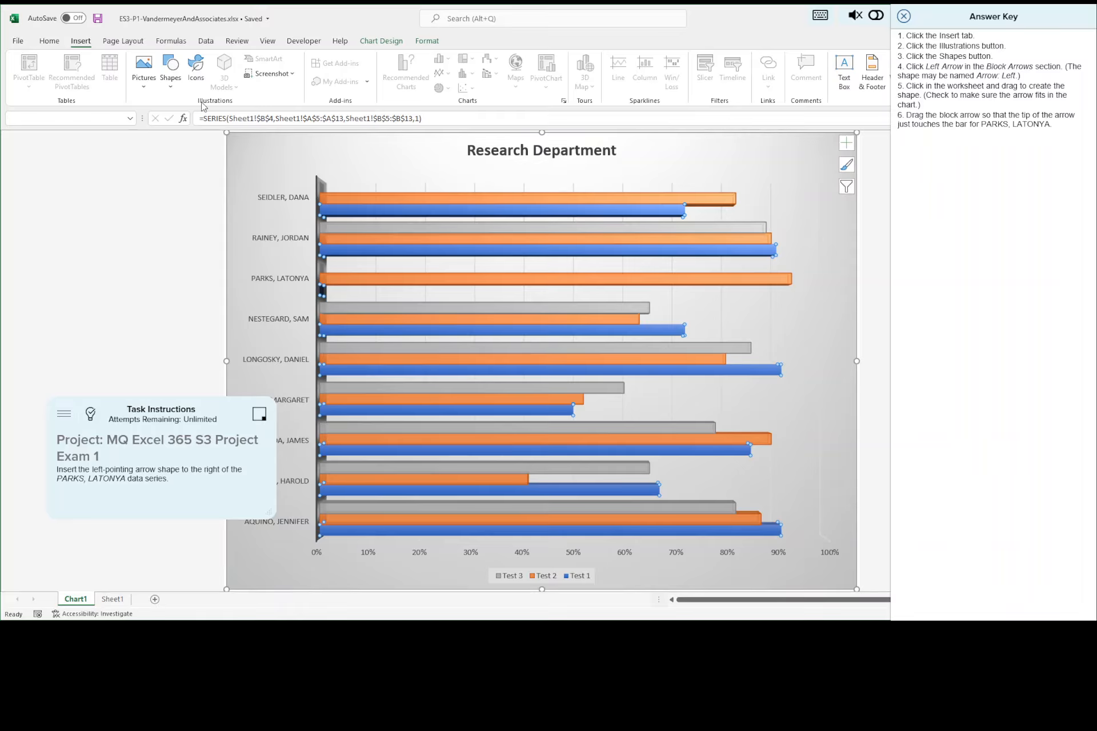
pyautogui.click(172, 88)
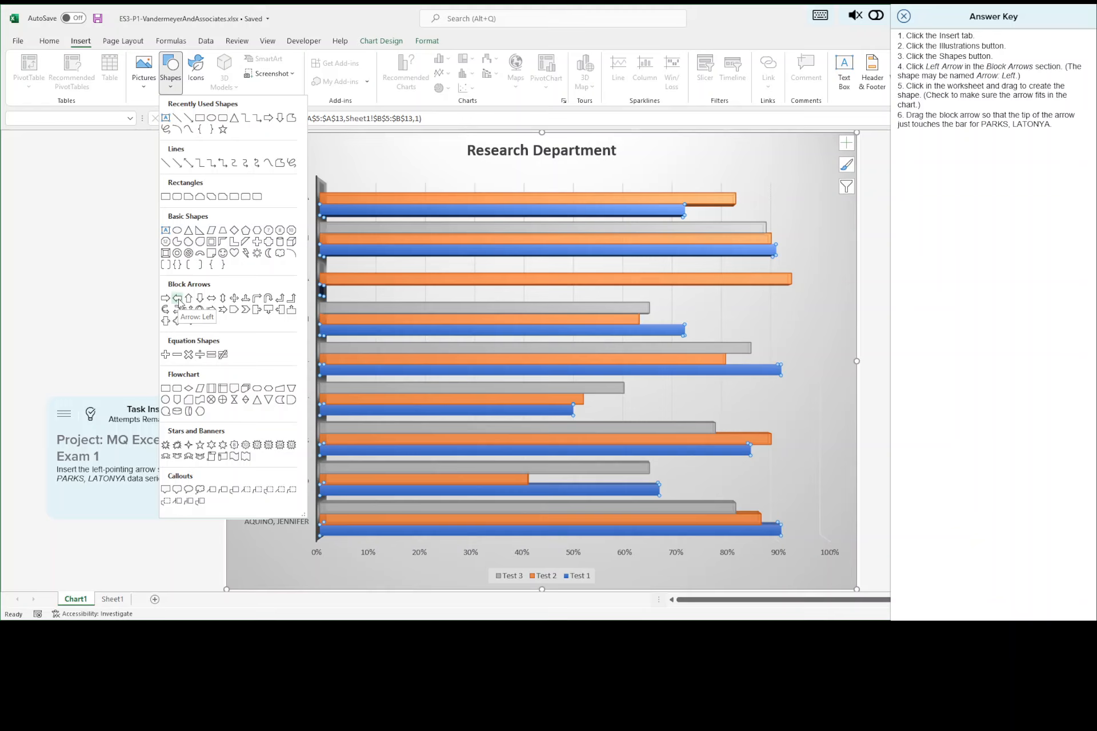
pyautogui.click(178, 300)
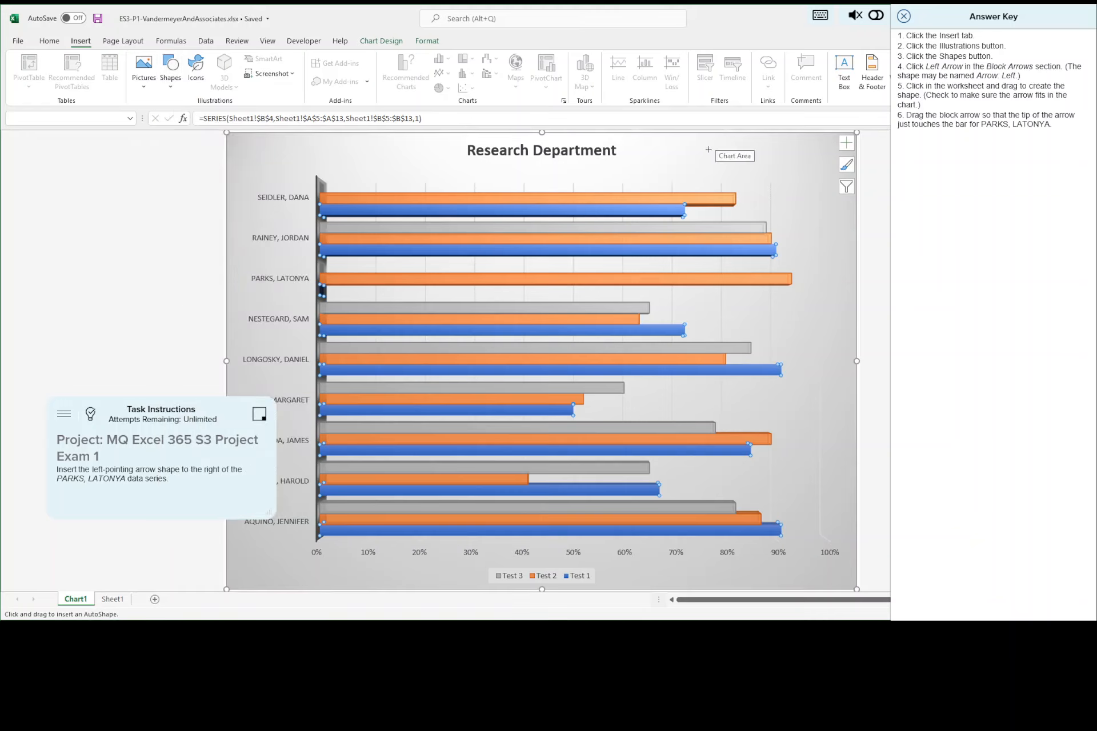
pyautogui.moveTo(708, 149); pyautogui.dragTo(742, 163)
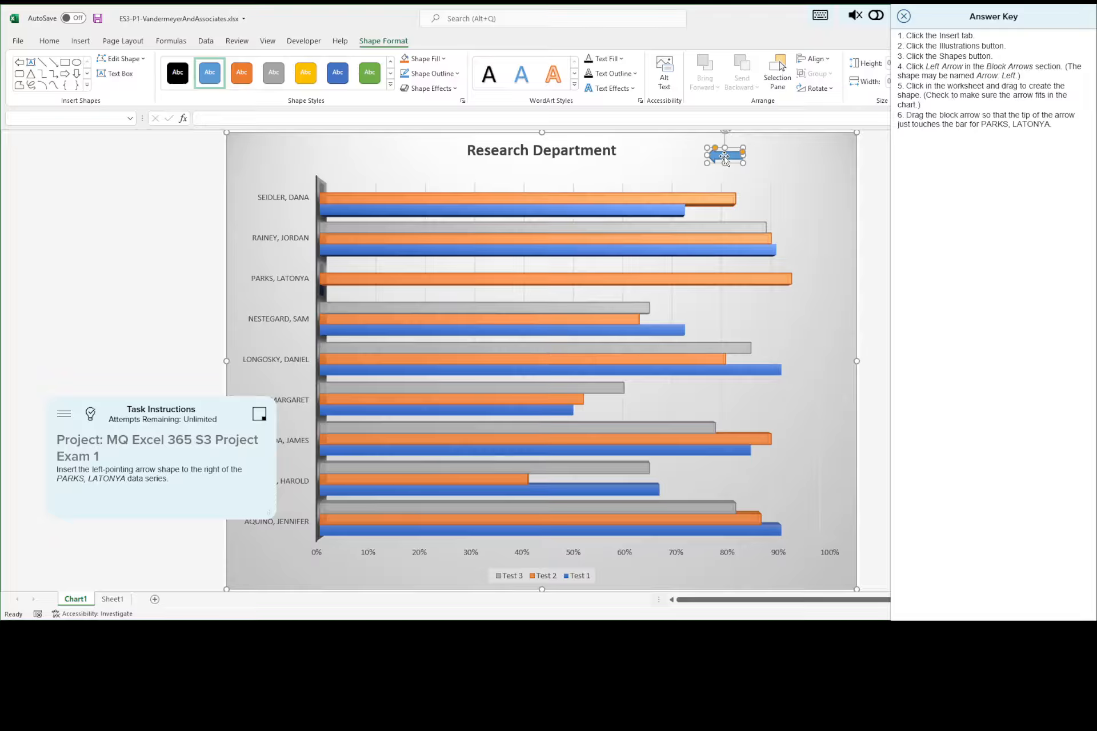
# Step: Move the arrow so its tip touches the end of the third employee's bar from the top, and close the answer key
pyautogui.moveTo(730, 155); pyautogui.dragTo(809, 278)
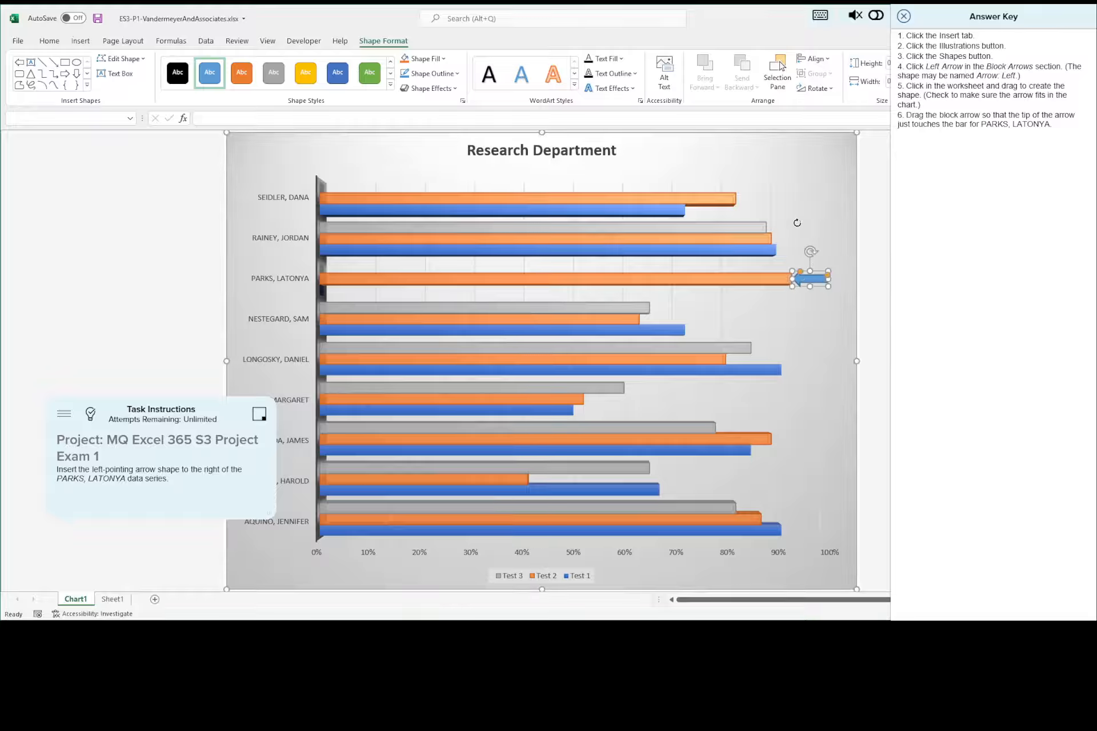
pyautogui.click(825, 242)
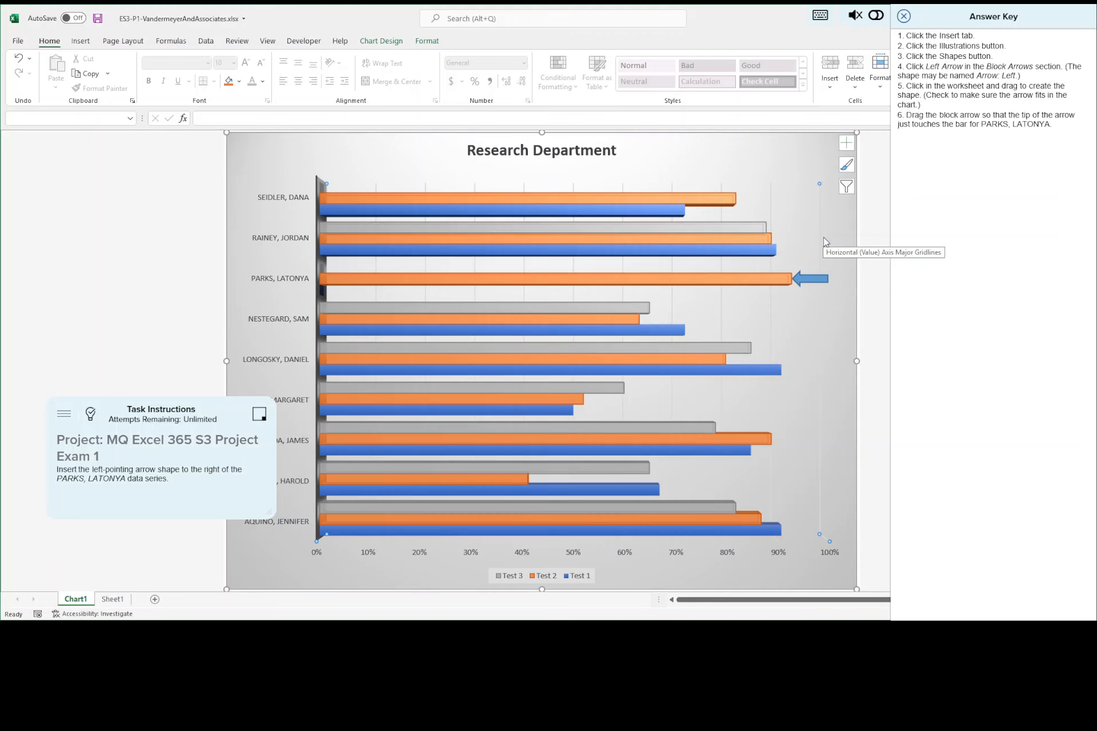
pyautogui.scroll(1, 825, 241)
pyautogui.scroll(2, 825, 241)
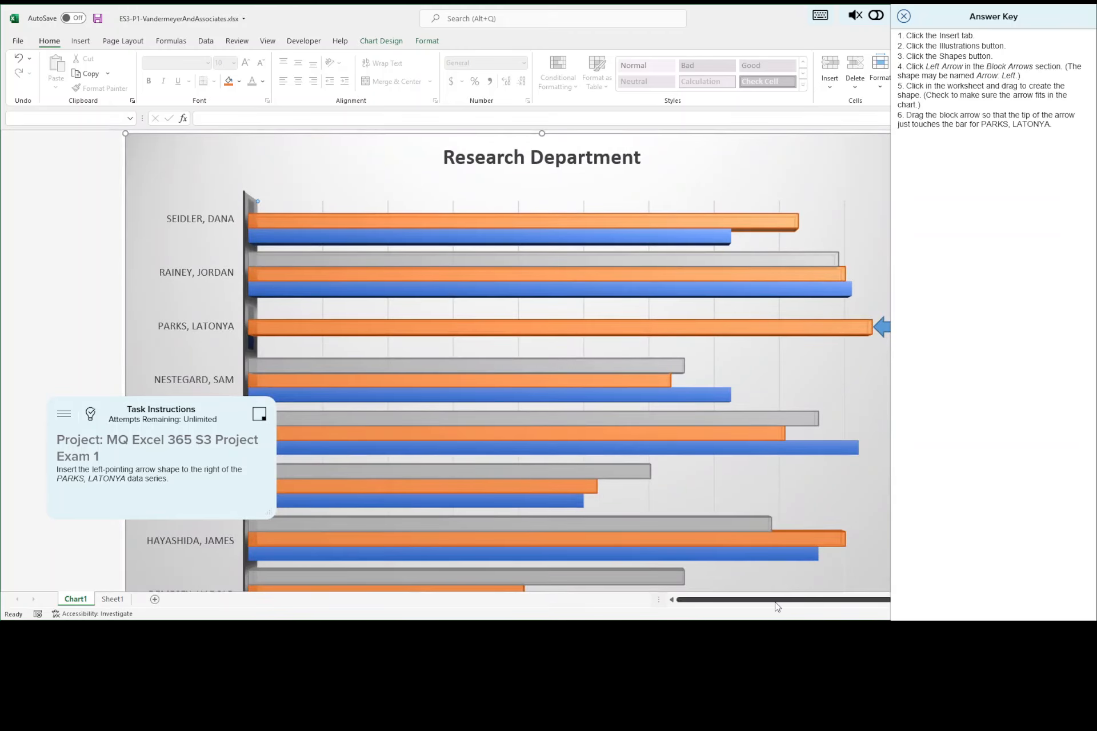
pyautogui.click(917, 229)
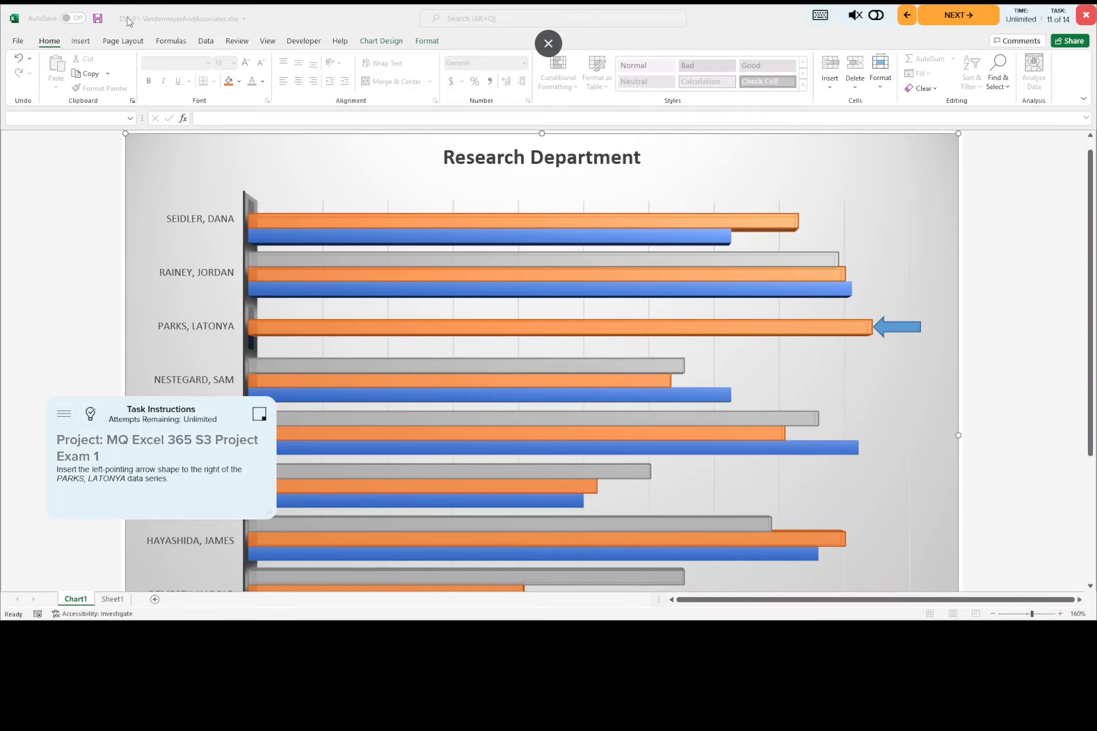
# Step: Try to save the workbook, and reduce the chart sheet's zoom to 100%
pyautogui.click(100, 22)
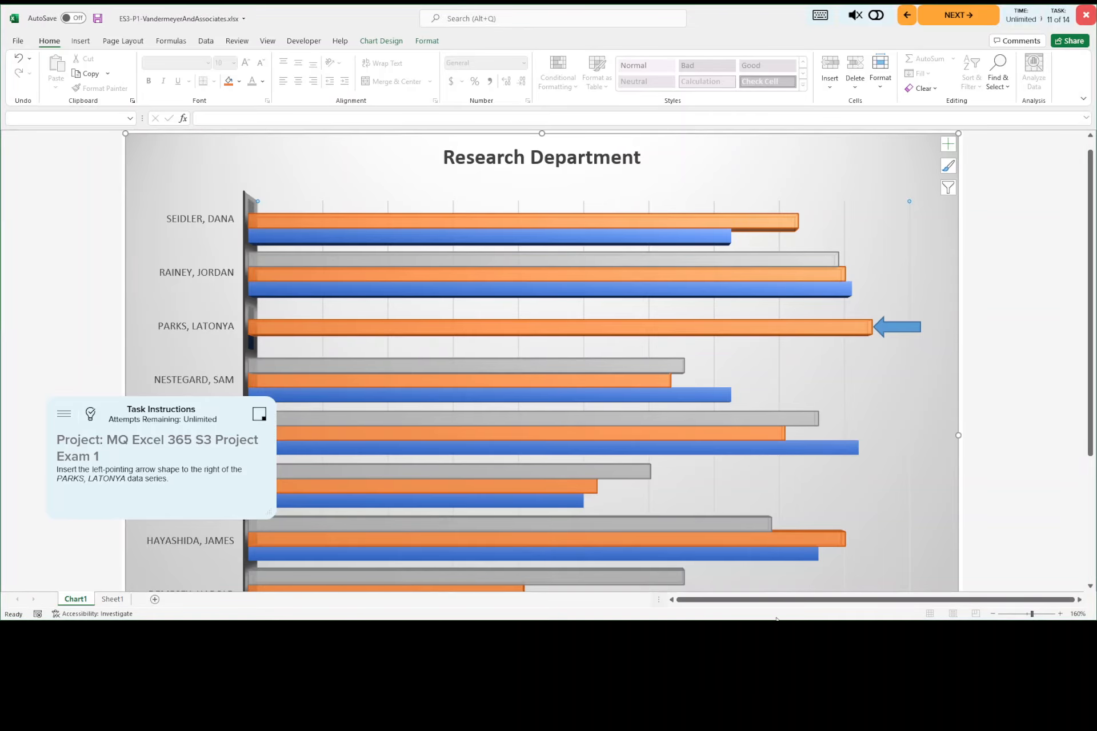
pyautogui.click(993, 614)
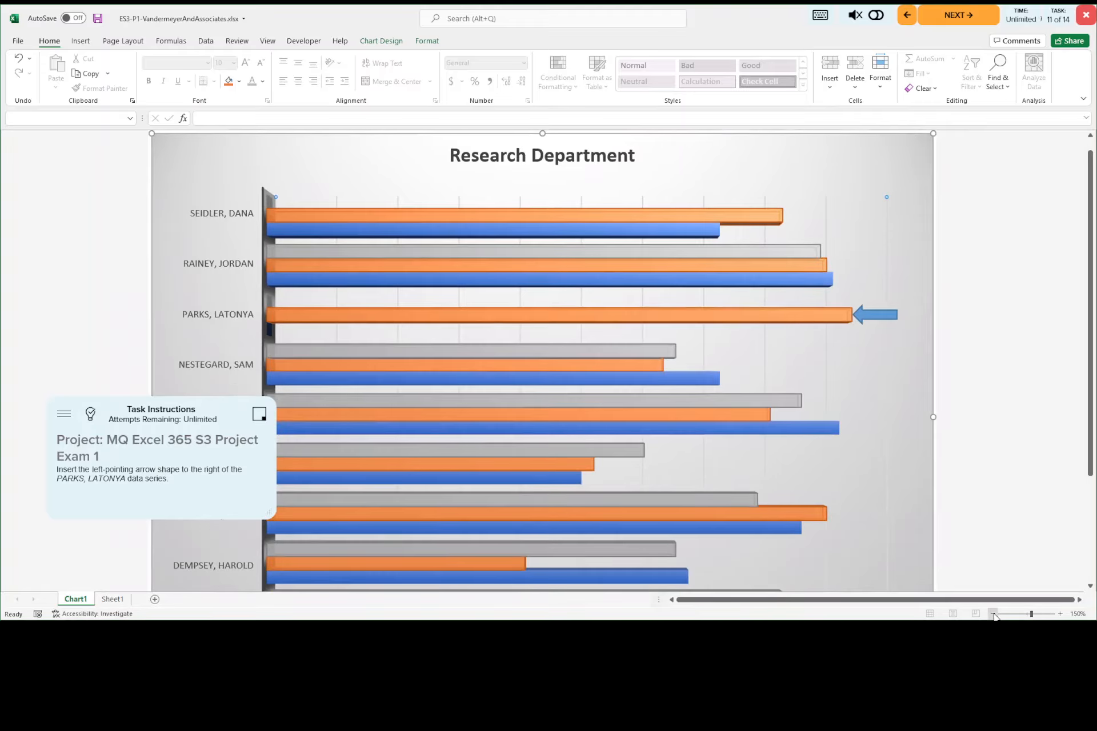
pyautogui.click(994, 614)
pyautogui.click(993, 614)
pyautogui.click(993, 614)
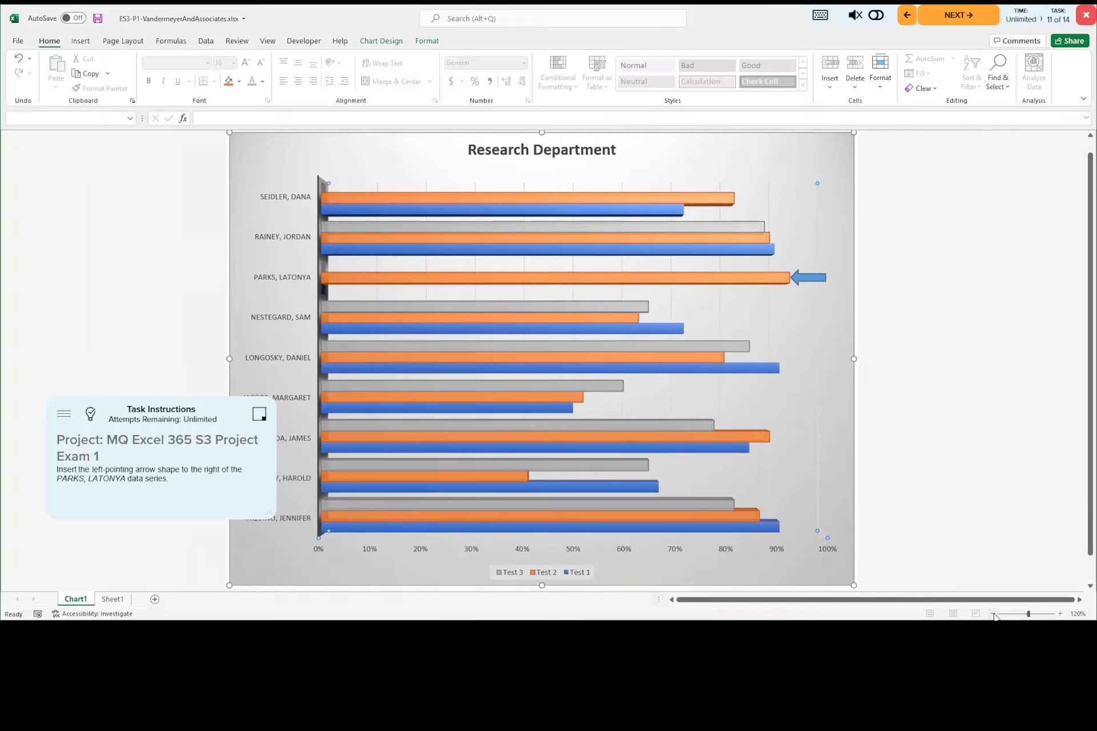
pyautogui.click(993, 614)
pyautogui.click(993, 614)
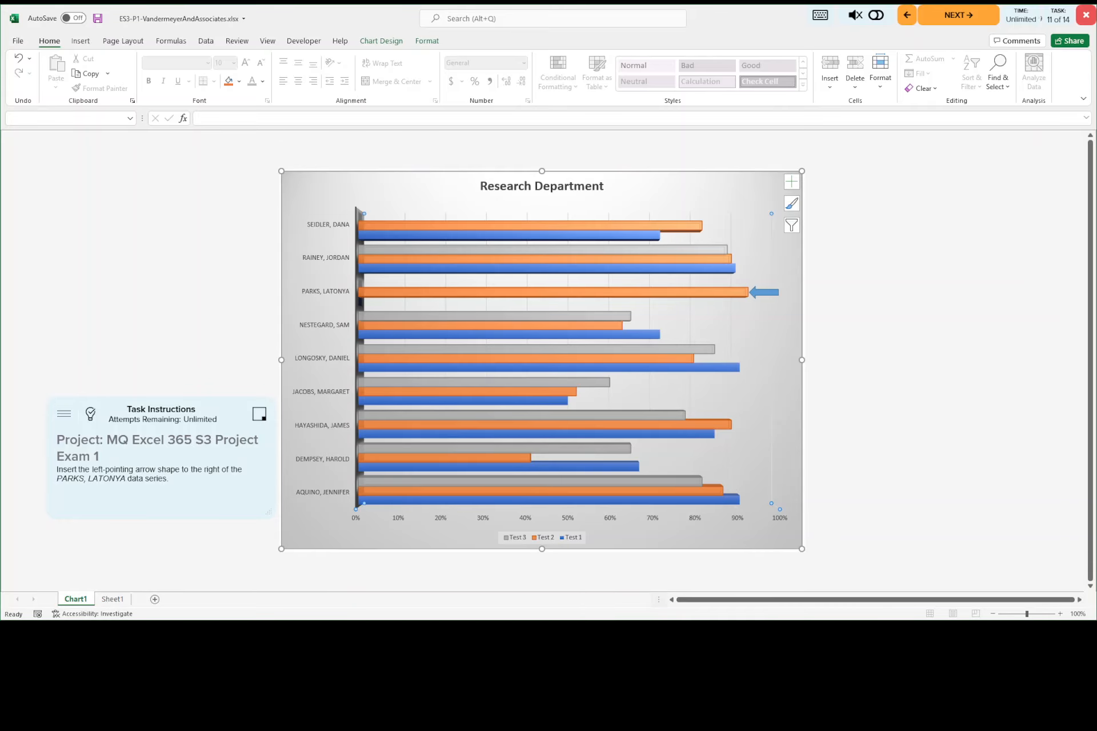
# Step: Advance to the twelfth task, consult its answer key, and display Sheet1 in Page Layout view
pyautogui.click(949, 20)
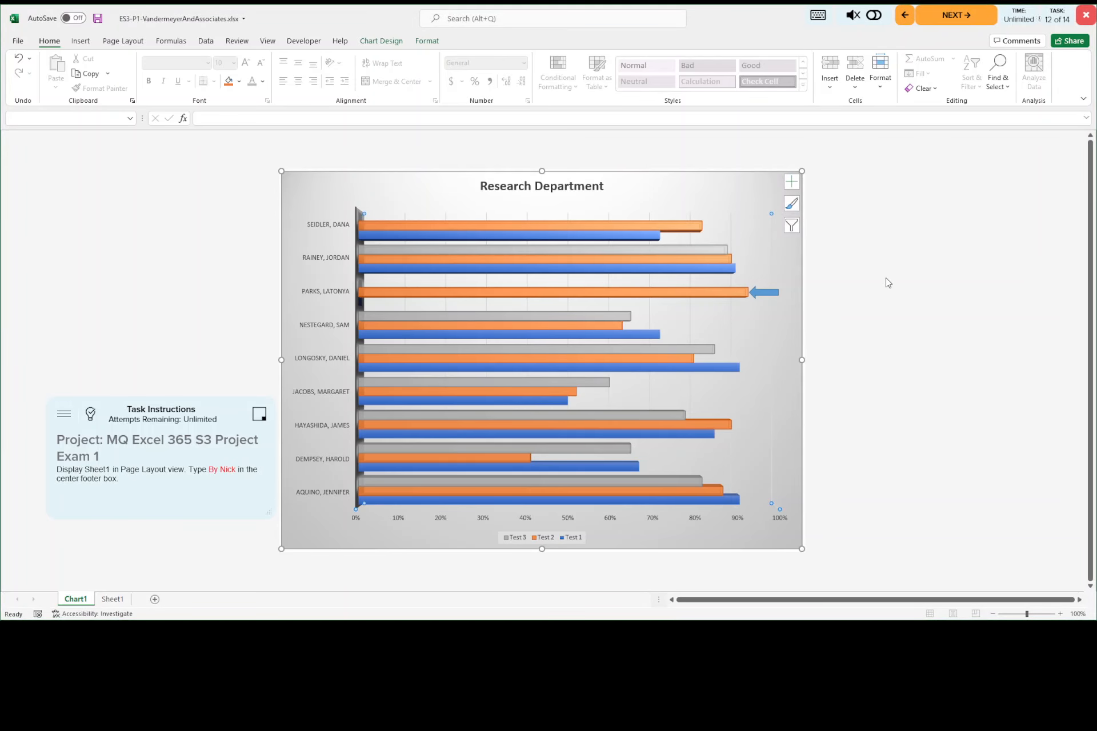
pyautogui.click(90, 416)
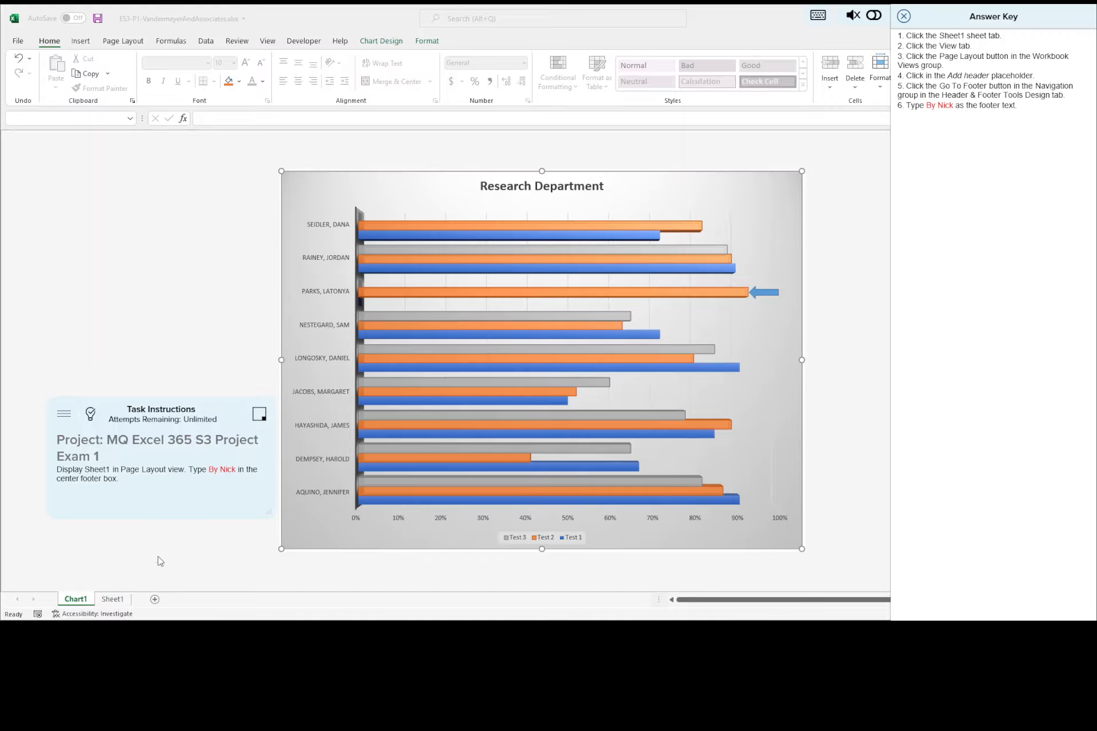
pyautogui.click(115, 601)
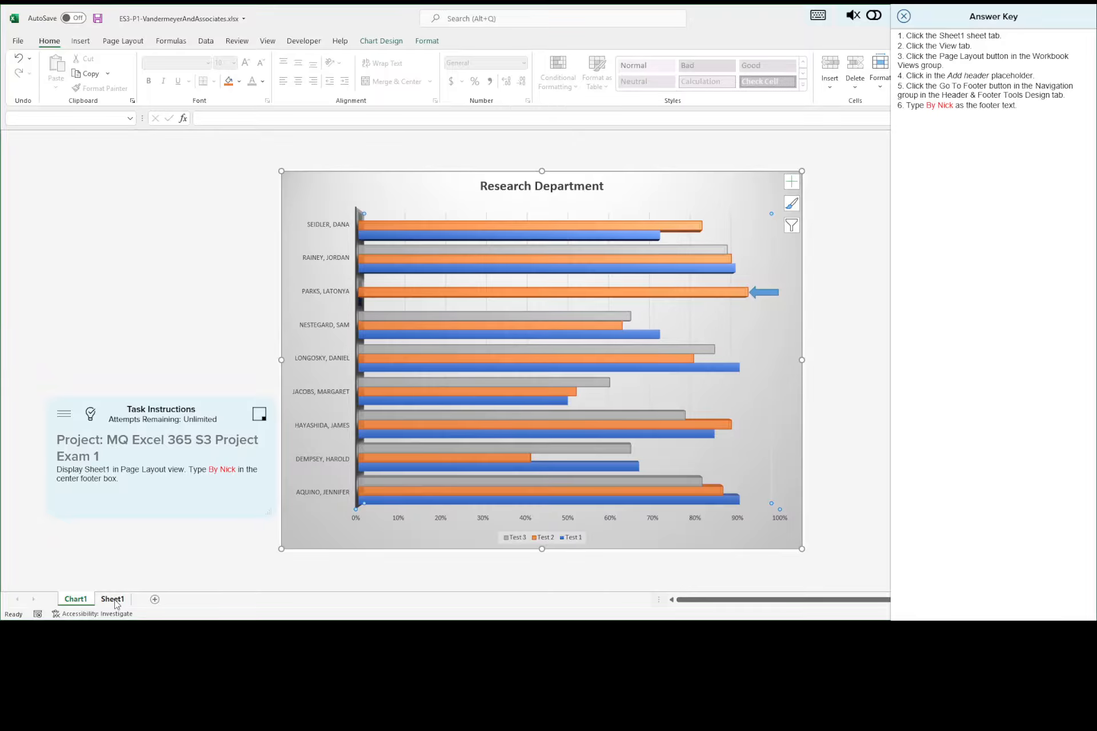
pyautogui.click(114, 600)
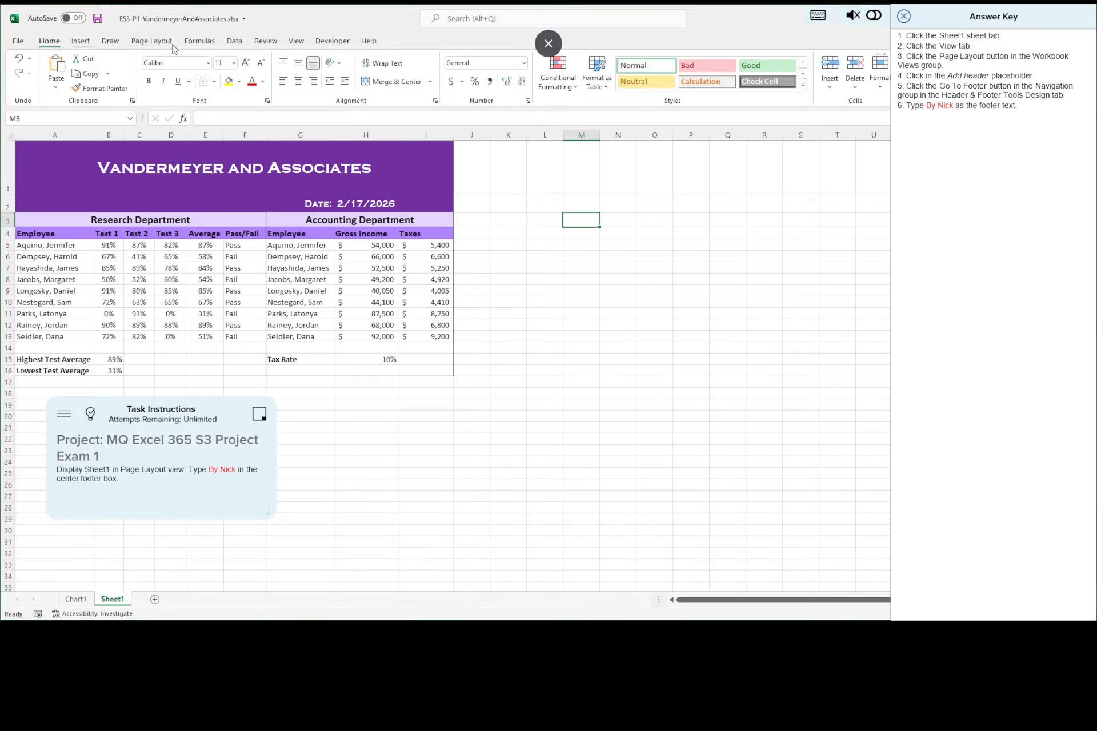
pyautogui.click(297, 41)
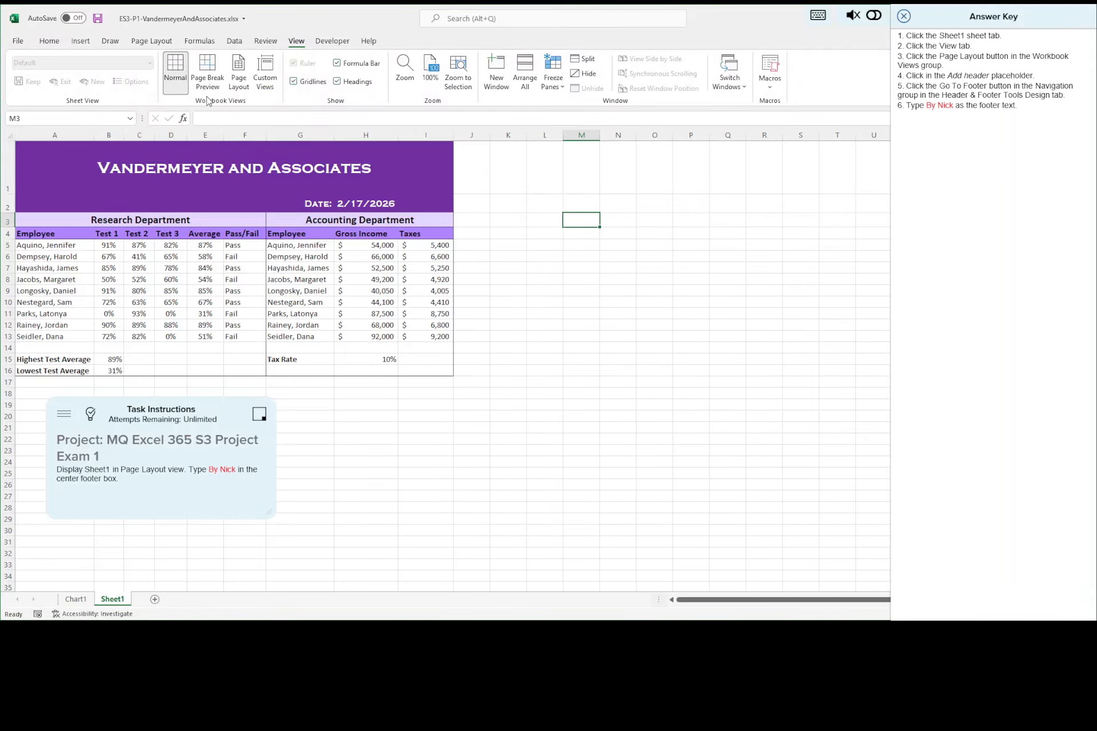
pyautogui.click(238, 78)
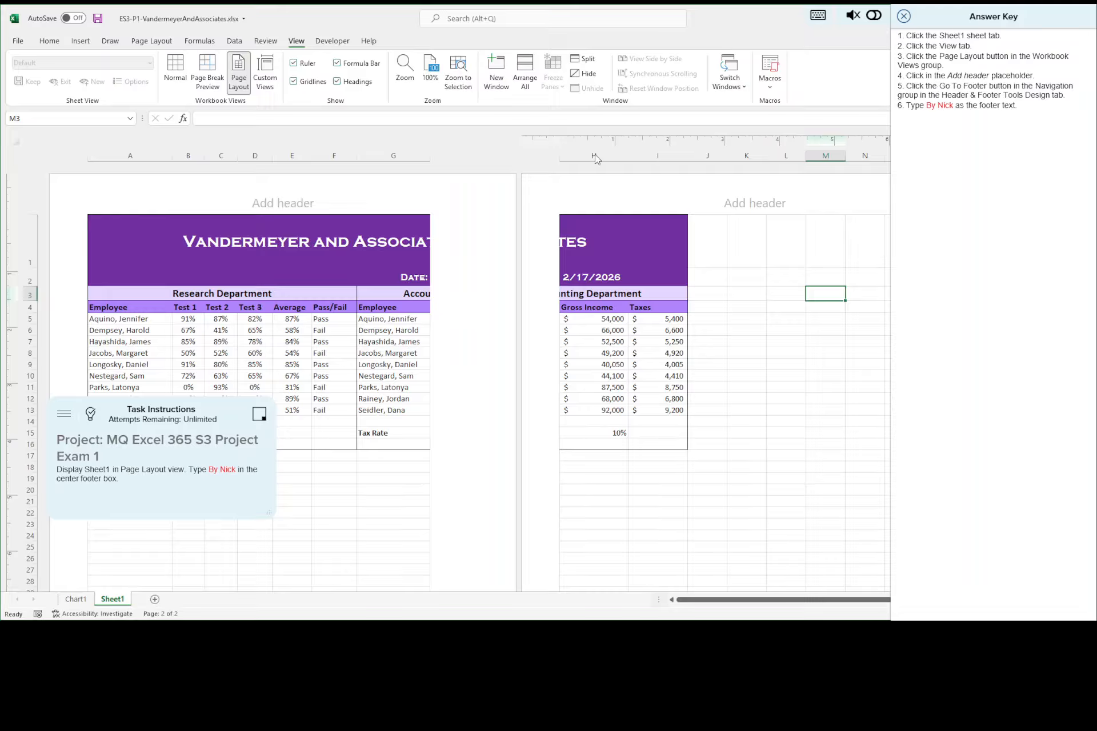
# Step: Go from Sheet1's header to its footer and enter the byline from the task instructions in the center footer box
pyautogui.click(290, 200)
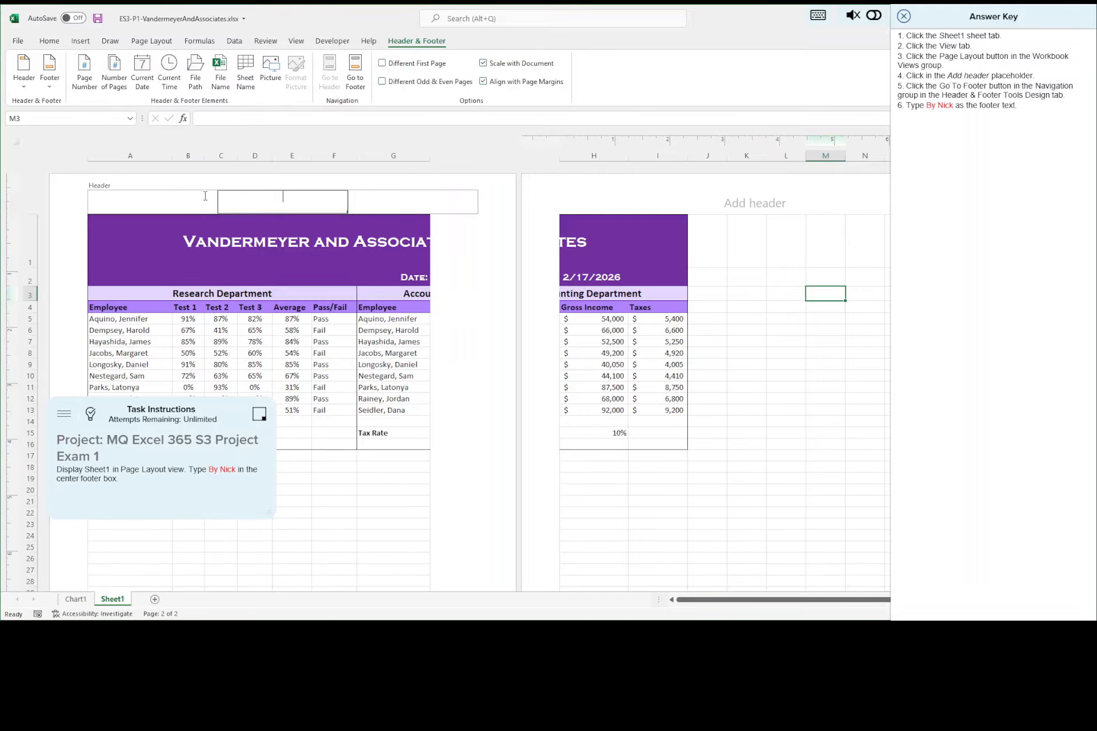
pyautogui.click(178, 202)
pyautogui.click(264, 202)
pyautogui.click(355, 81)
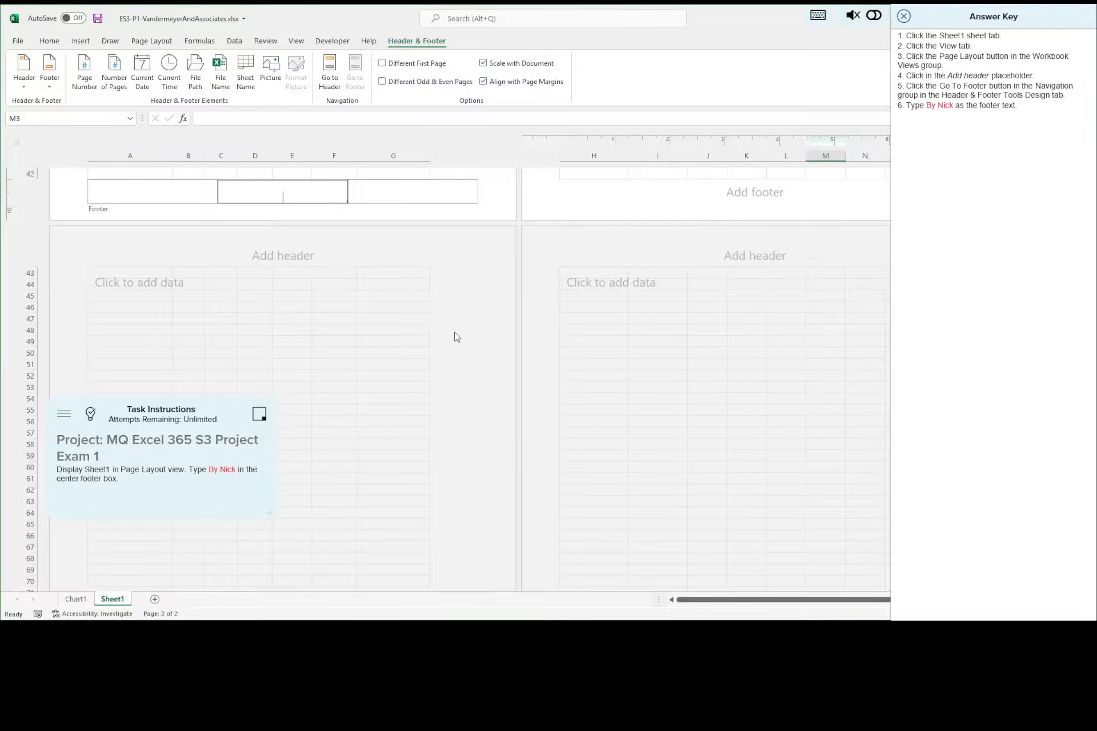
pyautogui.write('By Nick')
# Step: Save the workbook with the new footer, close the answer key, and advance to the thirteenth task
pyautogui.click(97, 19)
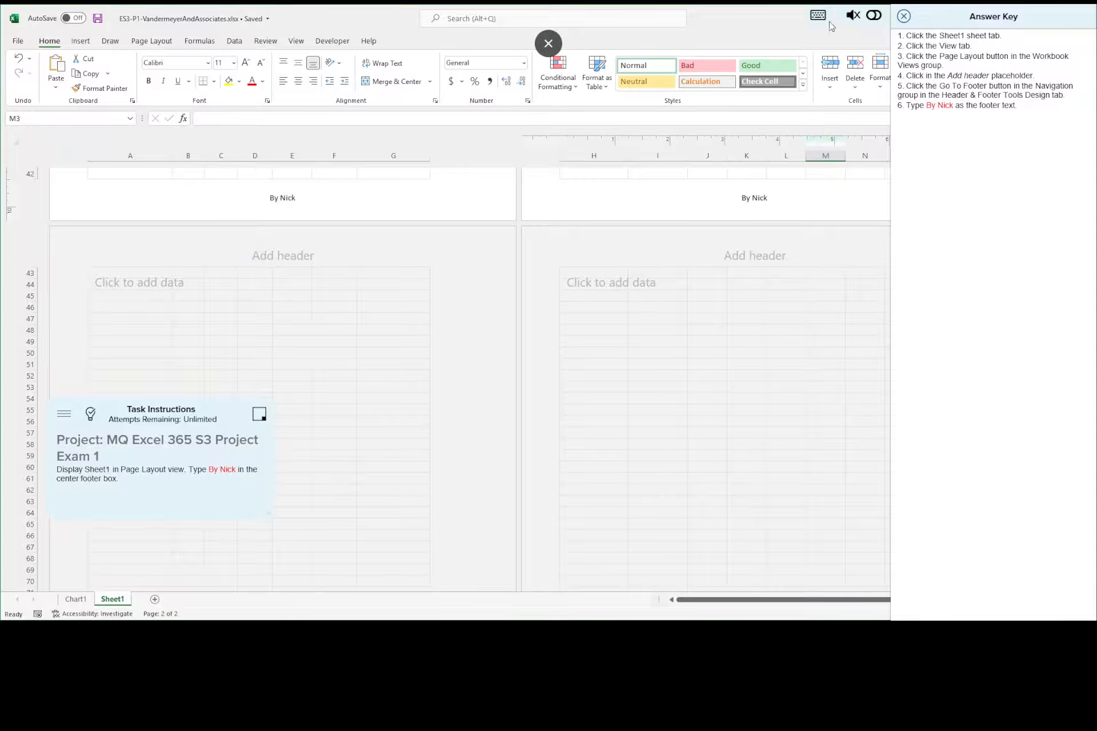
pyautogui.click(904, 20)
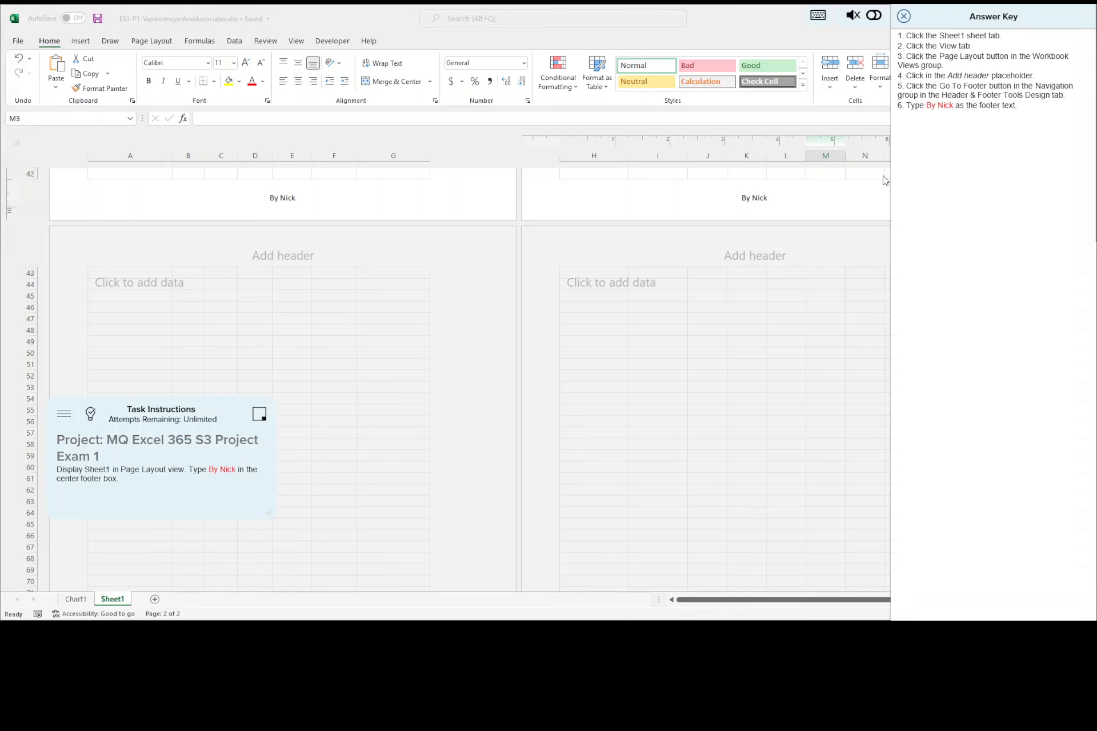
pyautogui.click(954, 17)
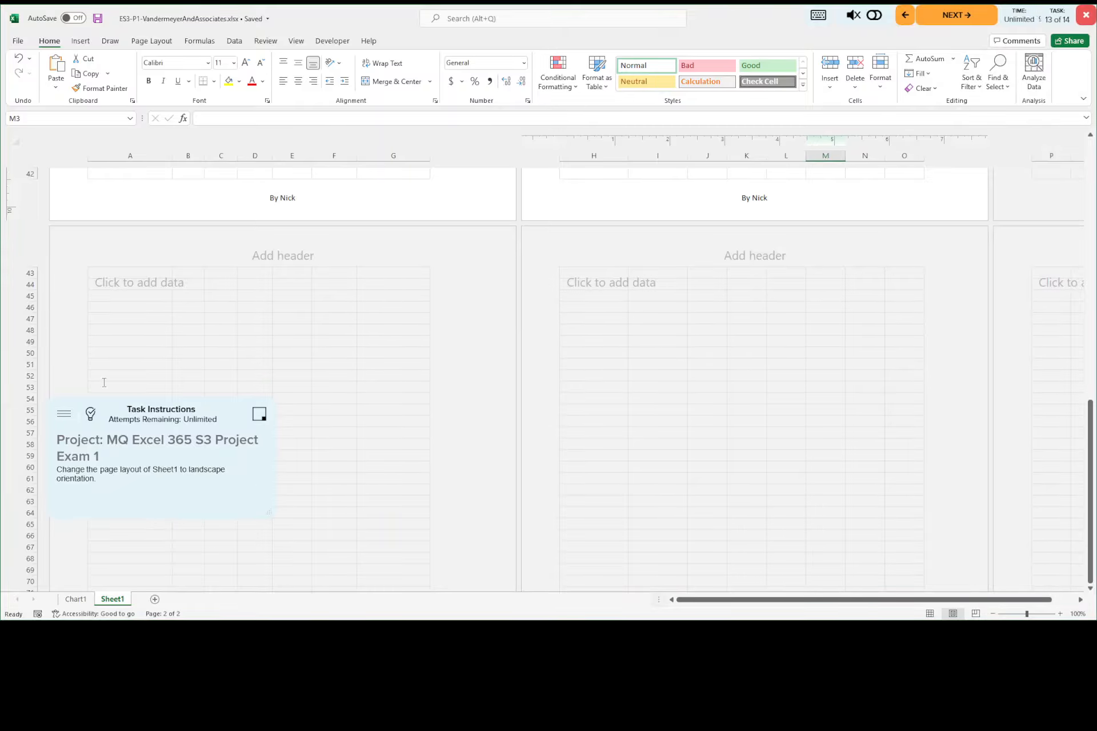
# Step: Consult the answer key and change Sheet1 to Landscape Orientation in the print settings
pyautogui.click(91, 416)
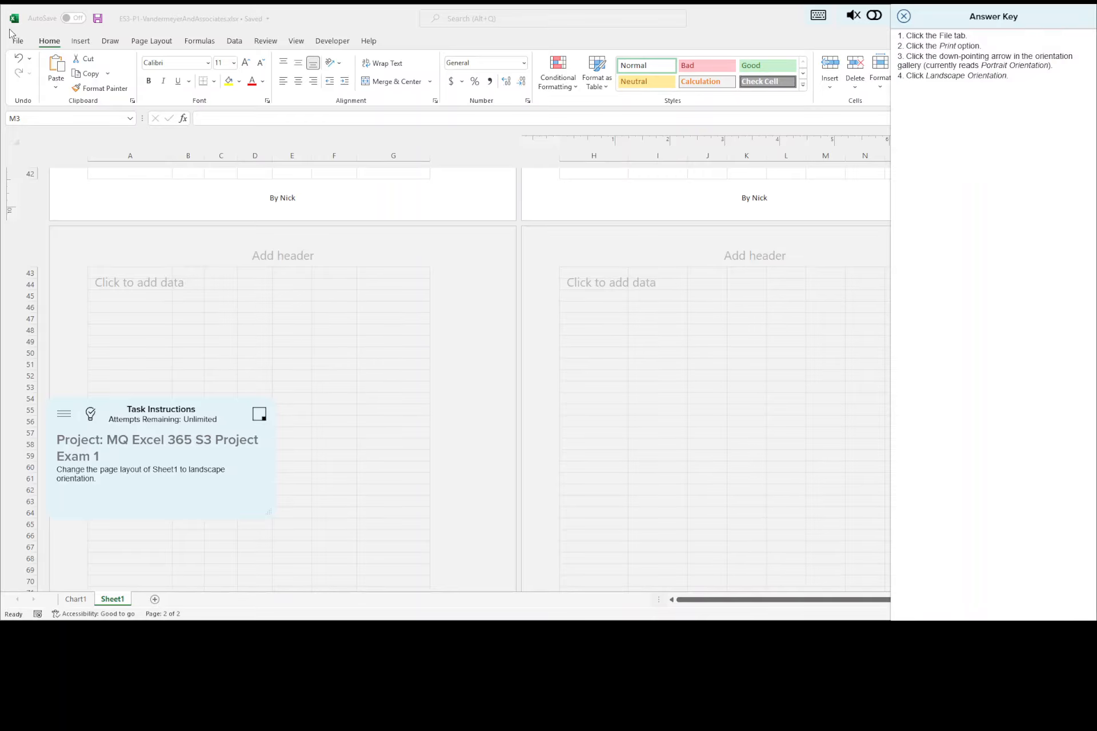
pyautogui.click(19, 45)
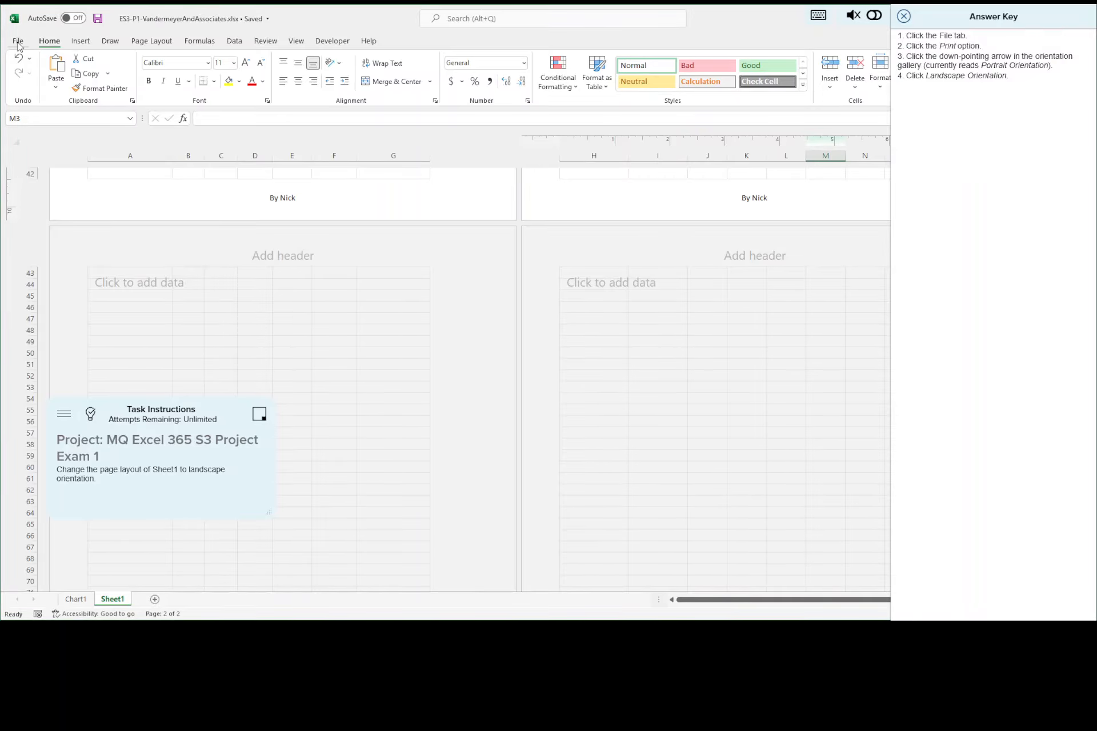
pyautogui.click(18, 45)
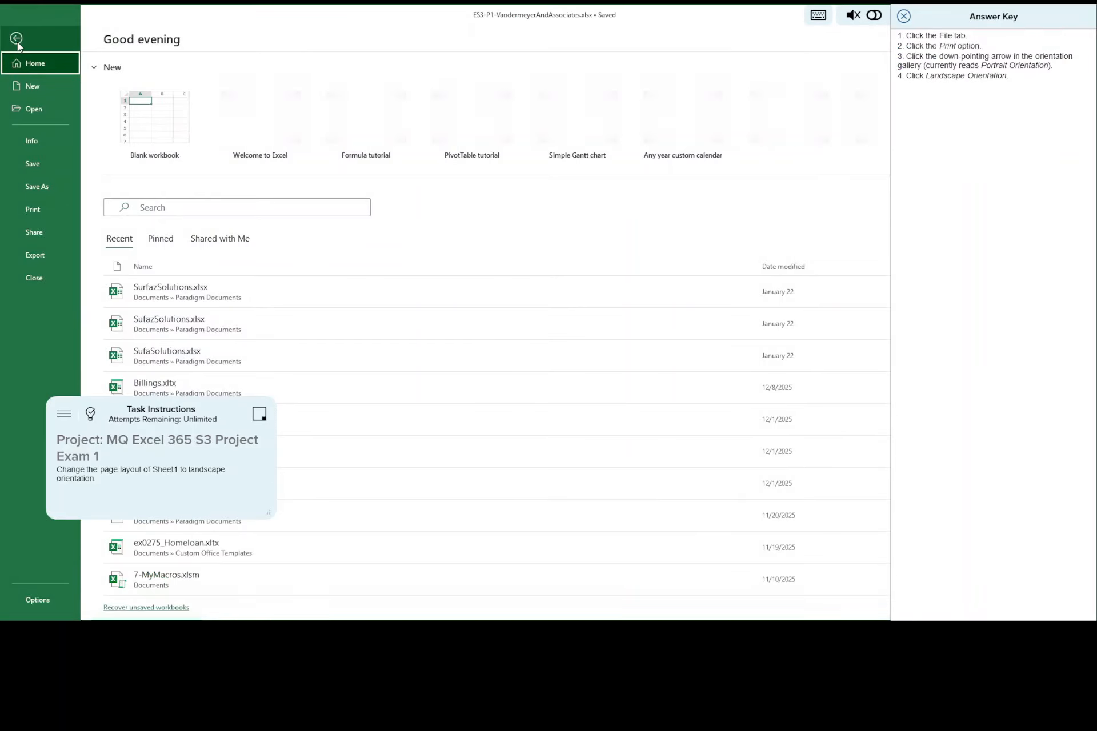
pyautogui.click(38, 209)
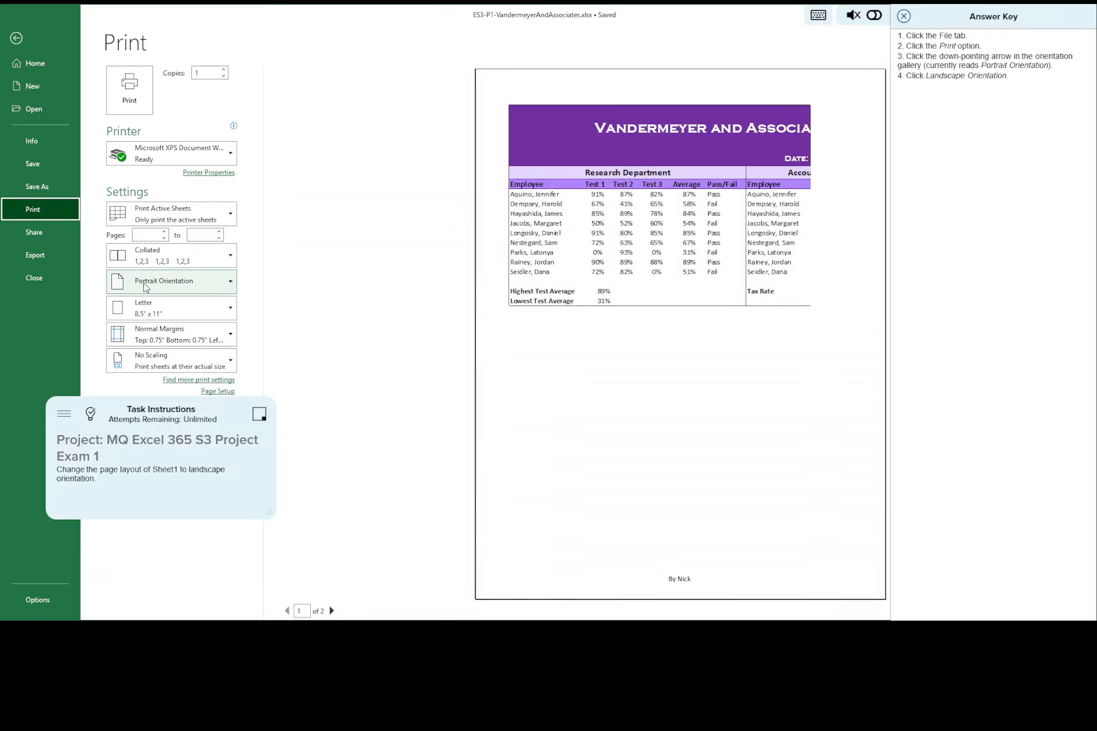
pyautogui.click(231, 282)
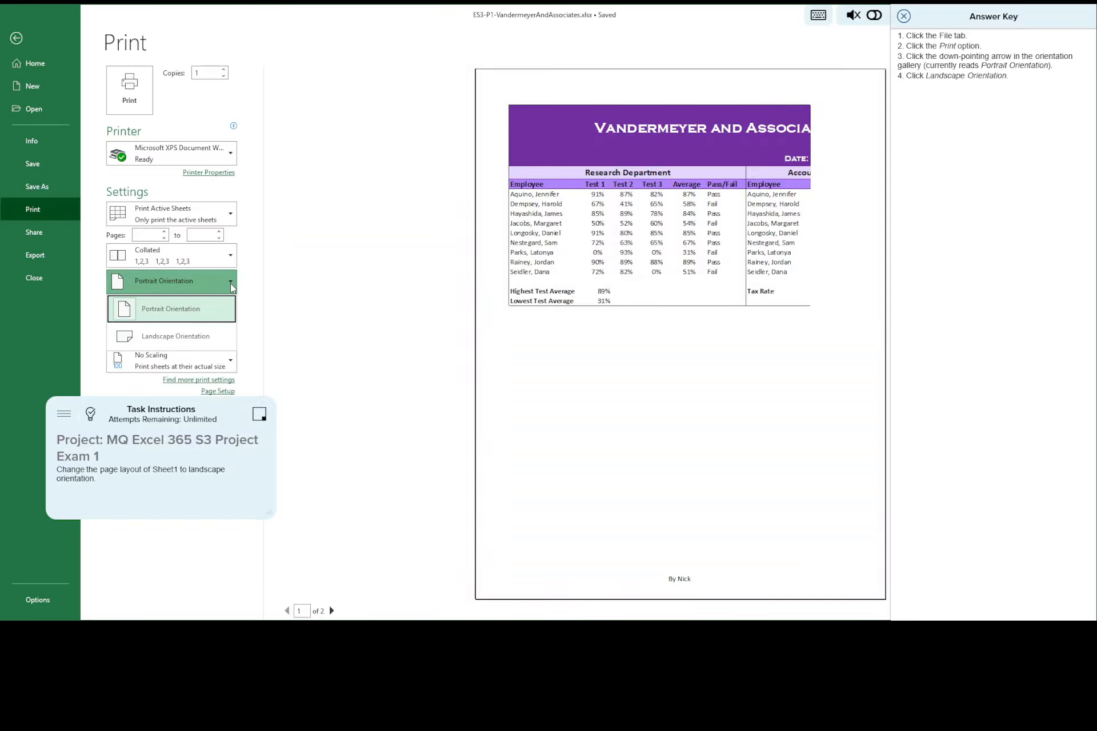
pyautogui.click(166, 337)
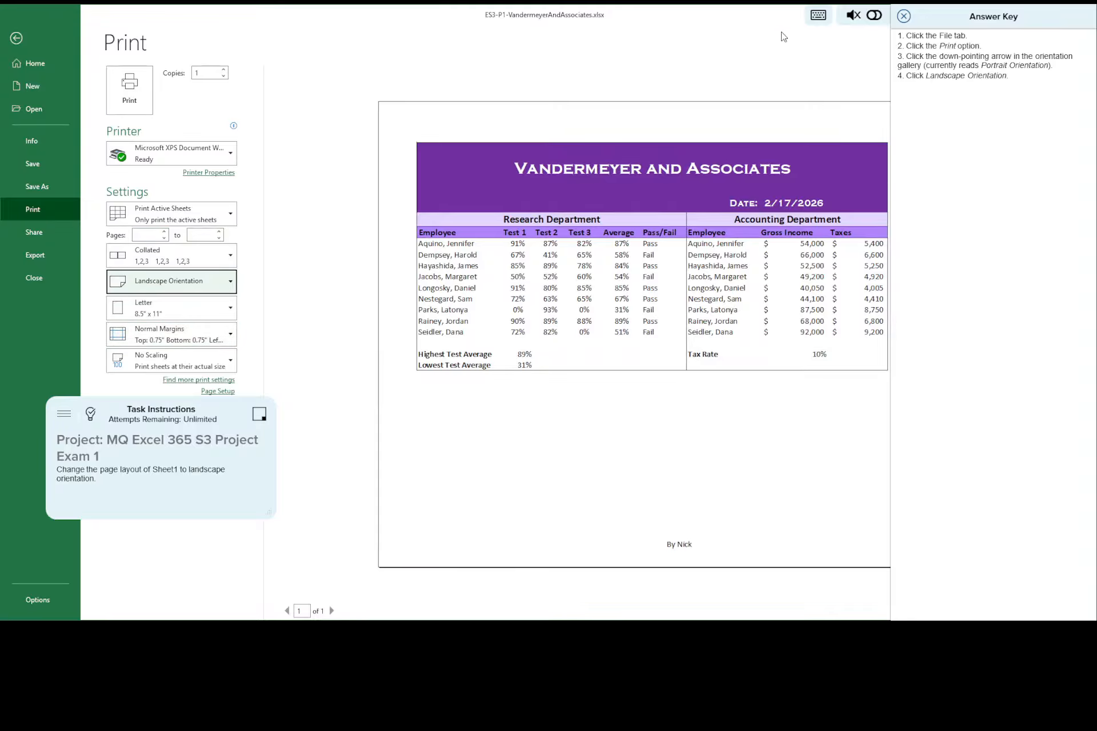
# Step: Close the answer key, save the workbook, and advance to the fourteenth task
pyautogui.click(902, 17)
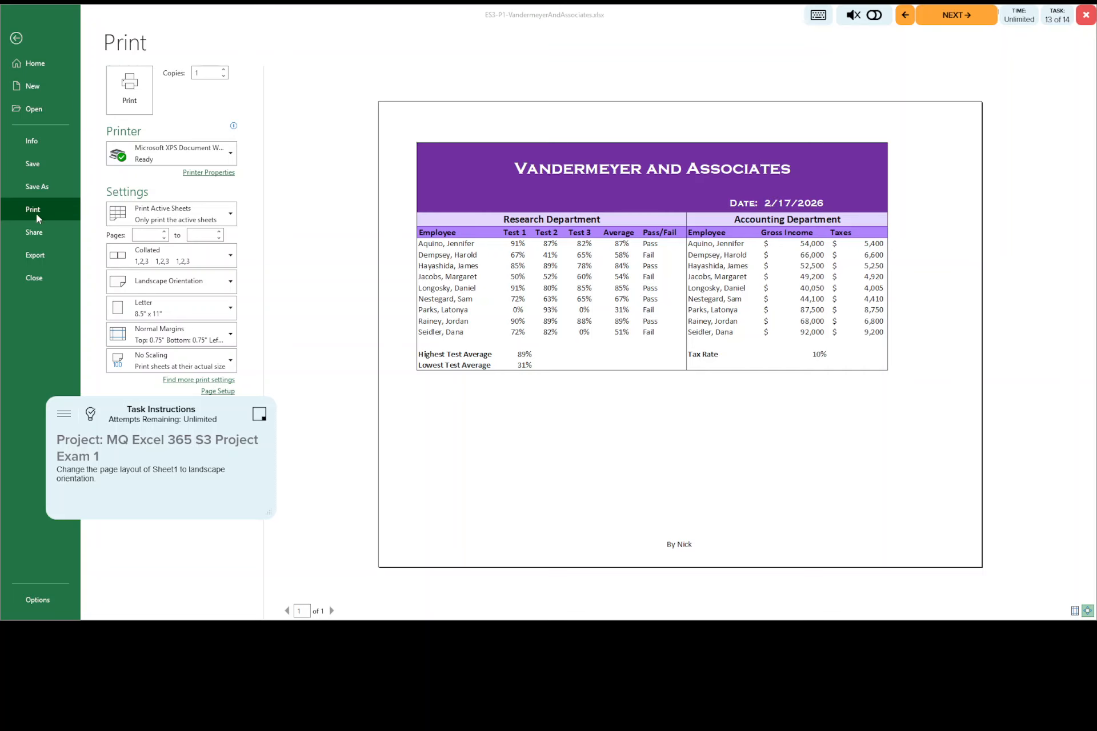
pyautogui.click(33, 166)
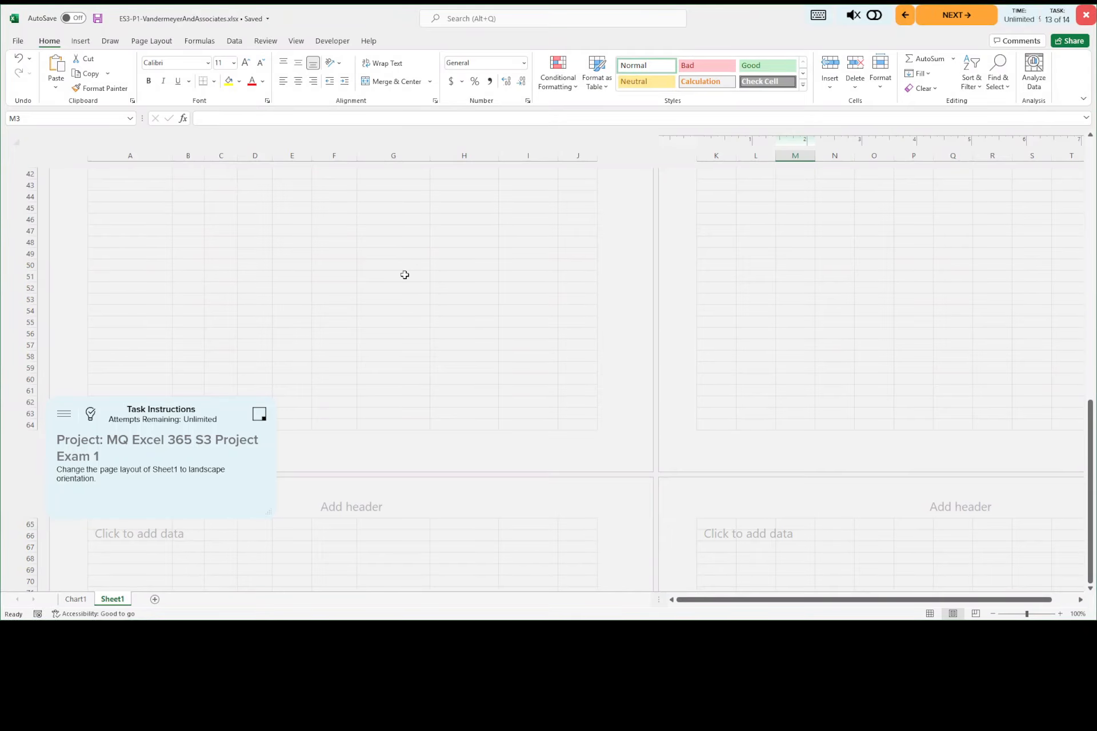
pyautogui.scroll(15, 404, 275)
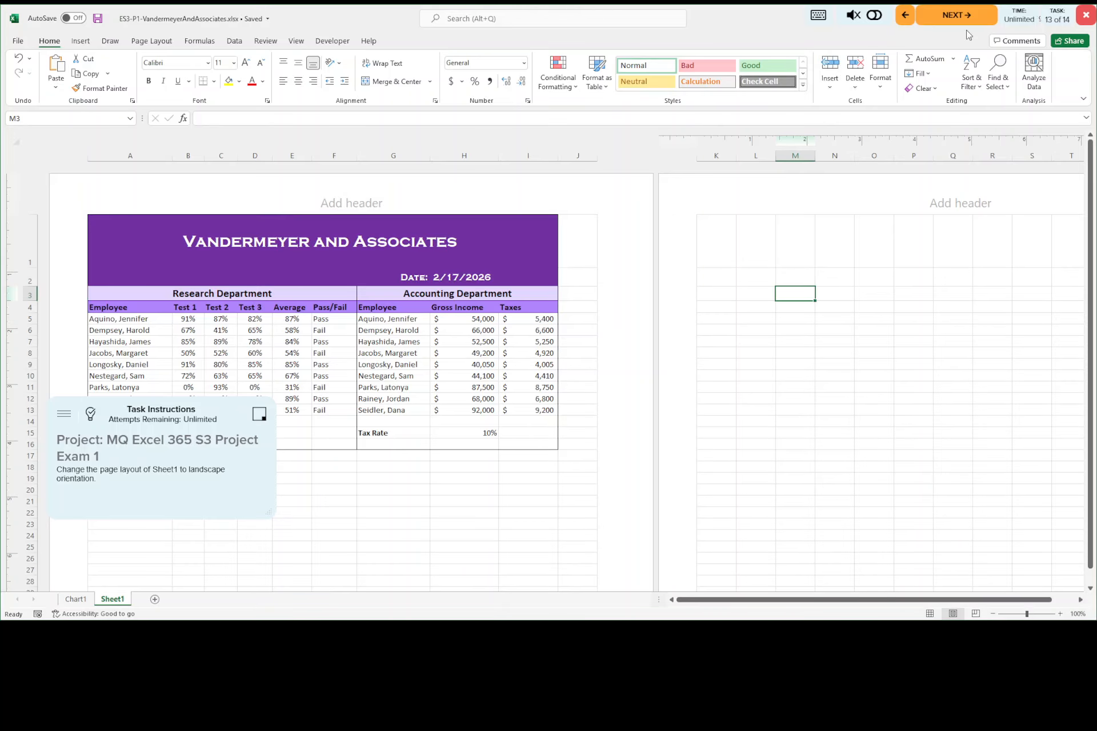
pyautogui.click(955, 19)
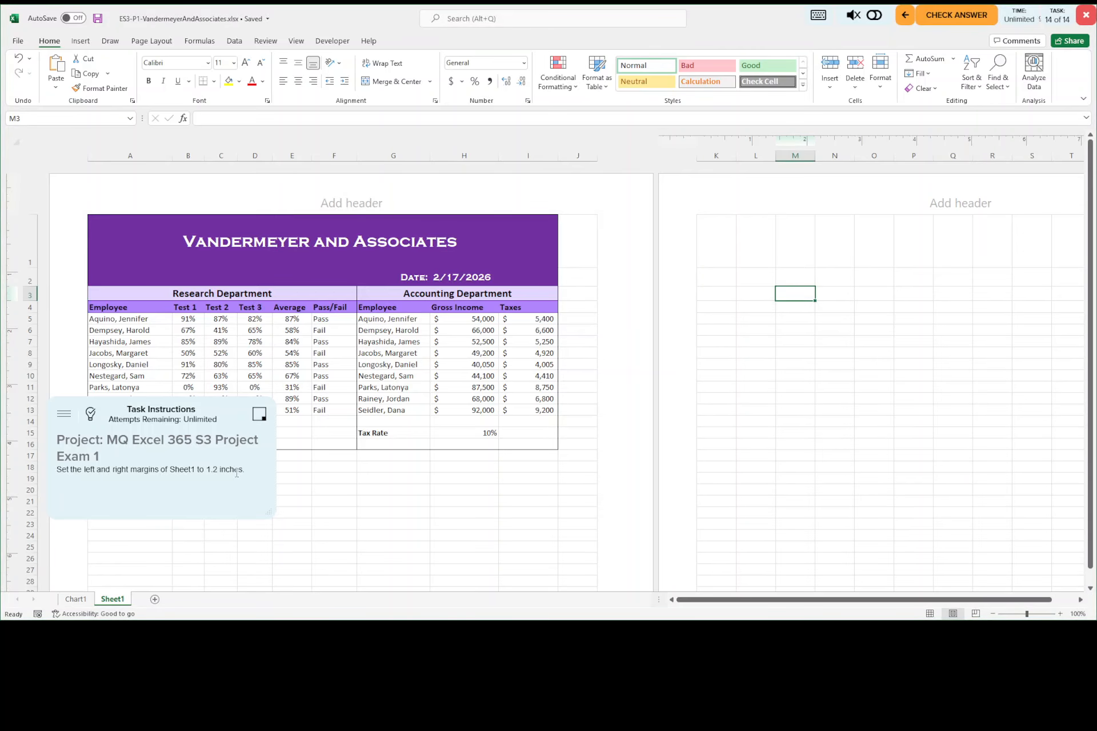
# Step: Consult the answer key and apply custom margins to Sheet1 in the print settings, with left and right at 1.2 inches
pyautogui.click(90, 415)
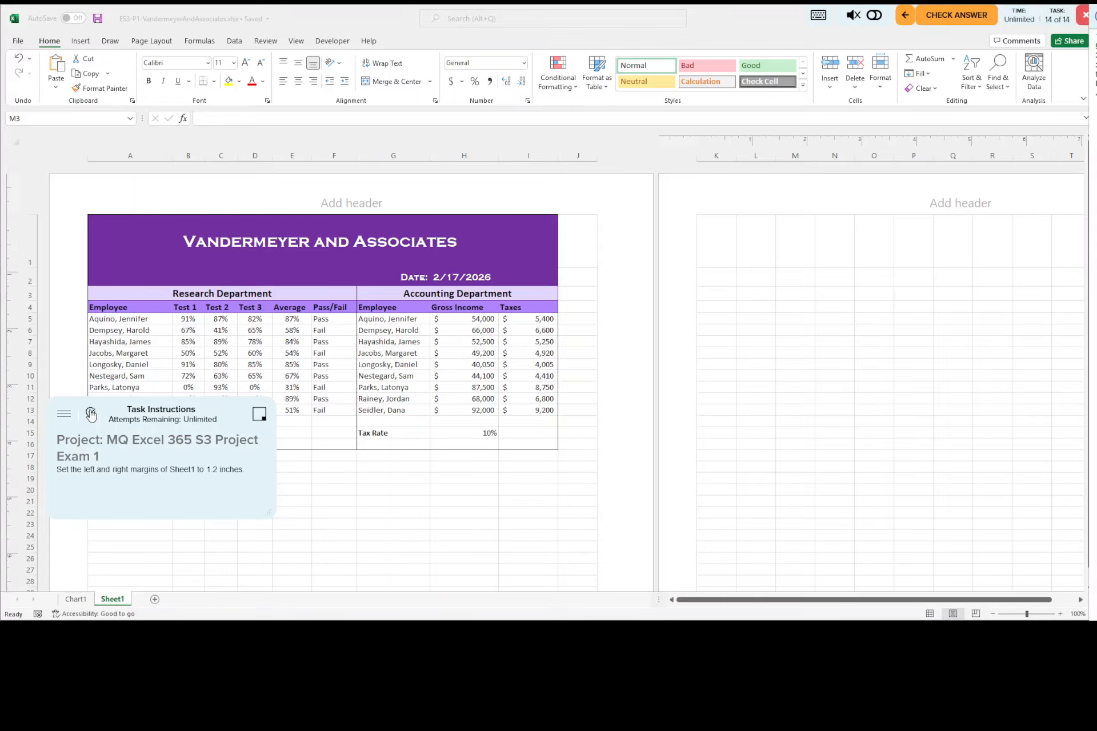
pyautogui.click(18, 41)
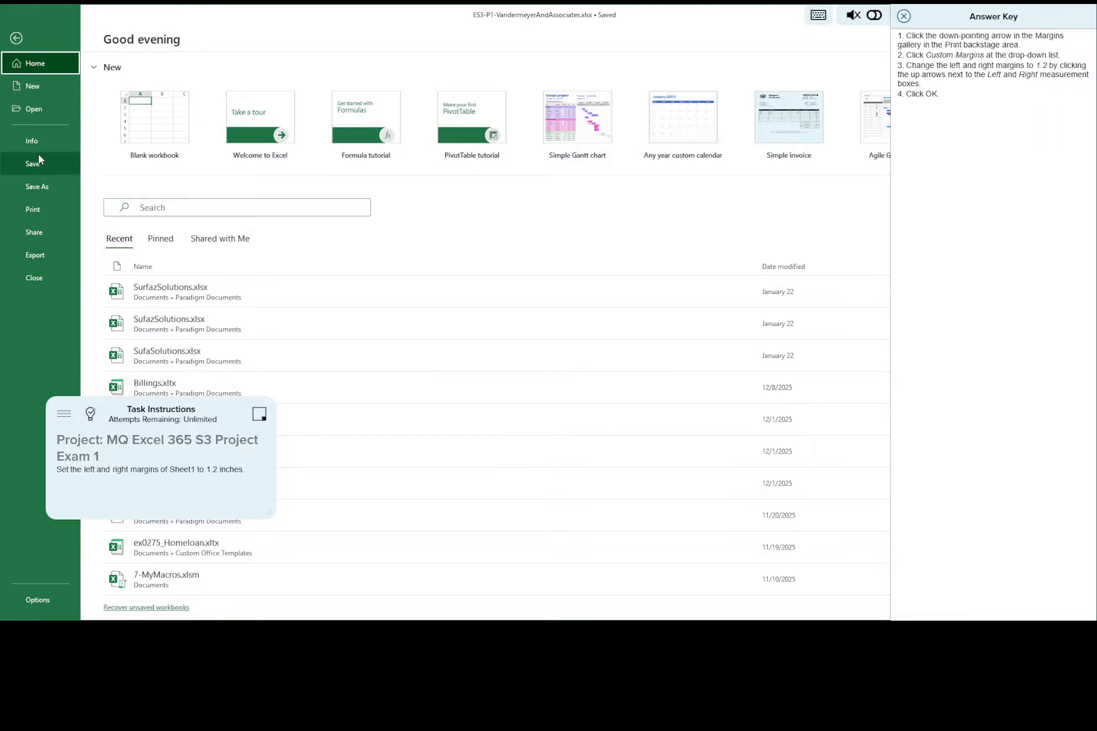
pyautogui.click(43, 211)
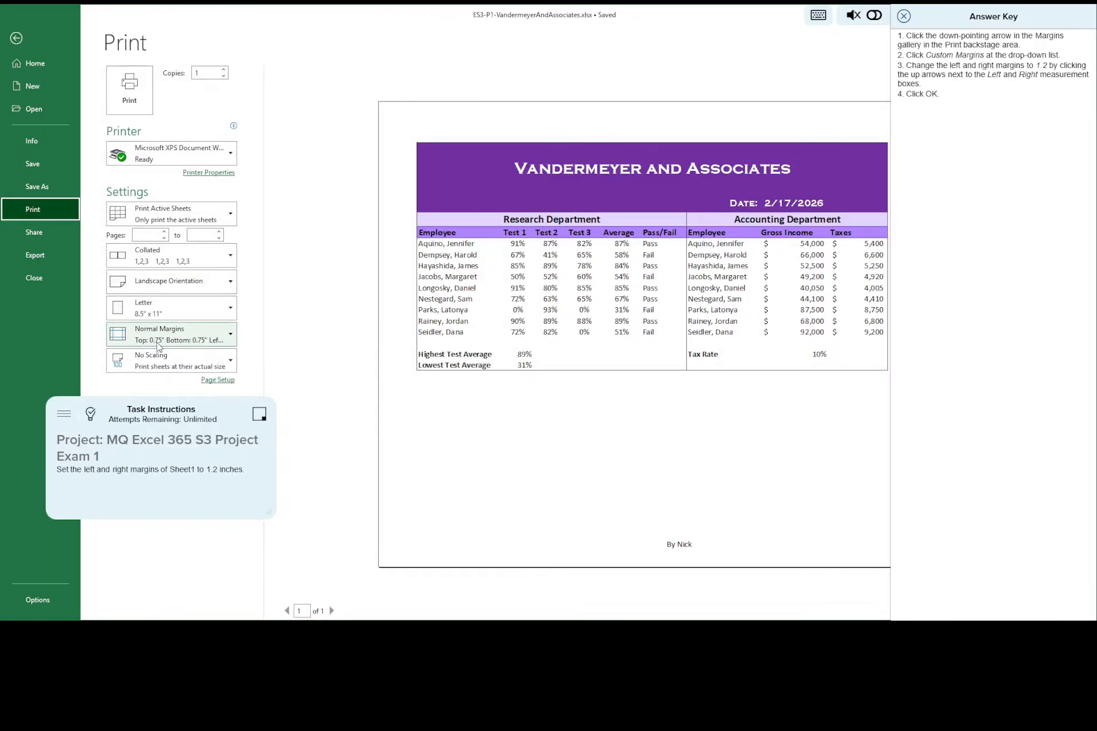
pyautogui.click(232, 337)
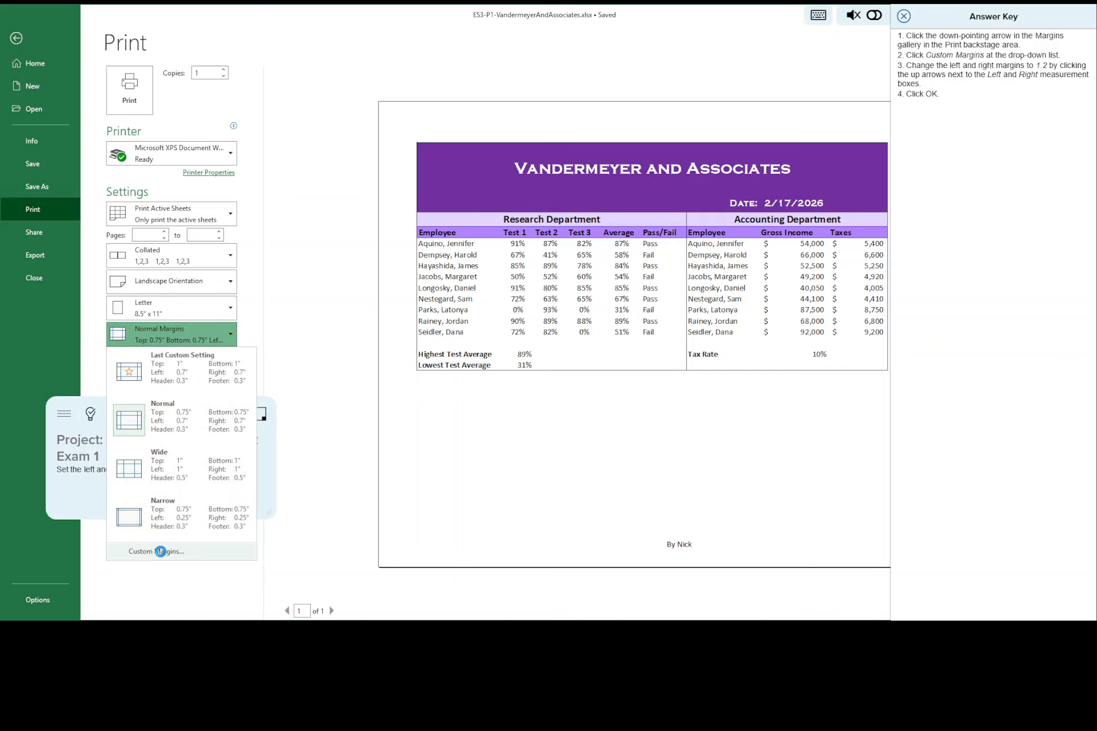
pyautogui.click(162, 552)
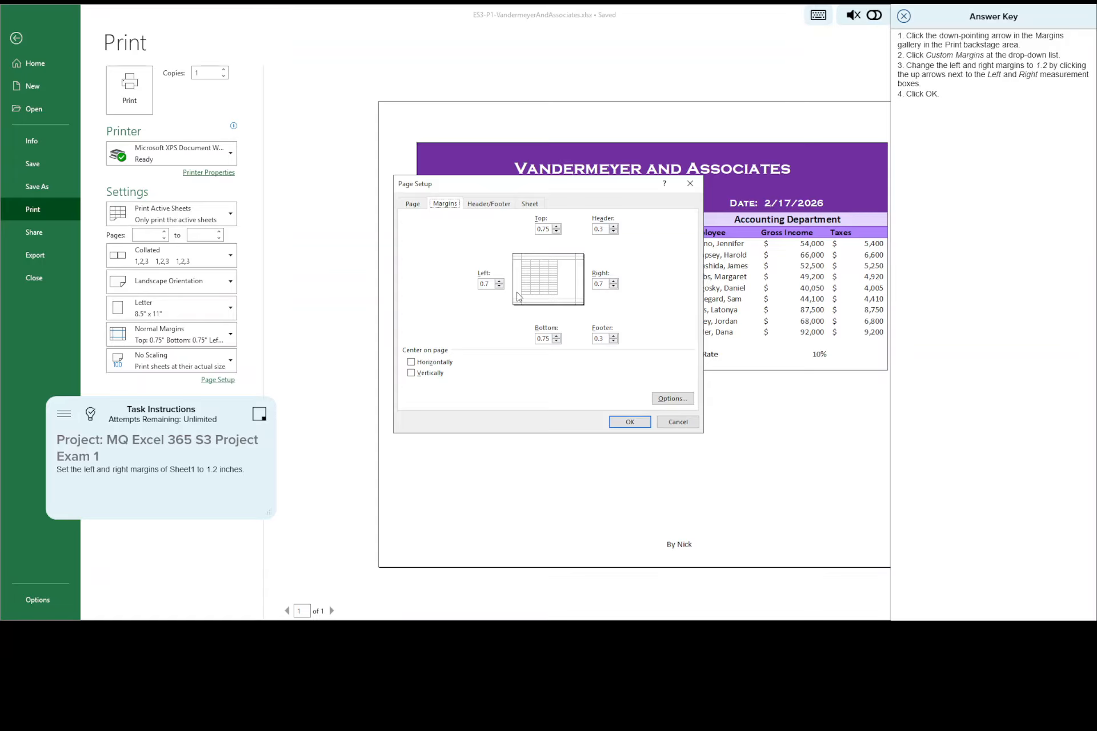
pyautogui.click(499, 281)
pyautogui.click(614, 281)
pyautogui.click(614, 282)
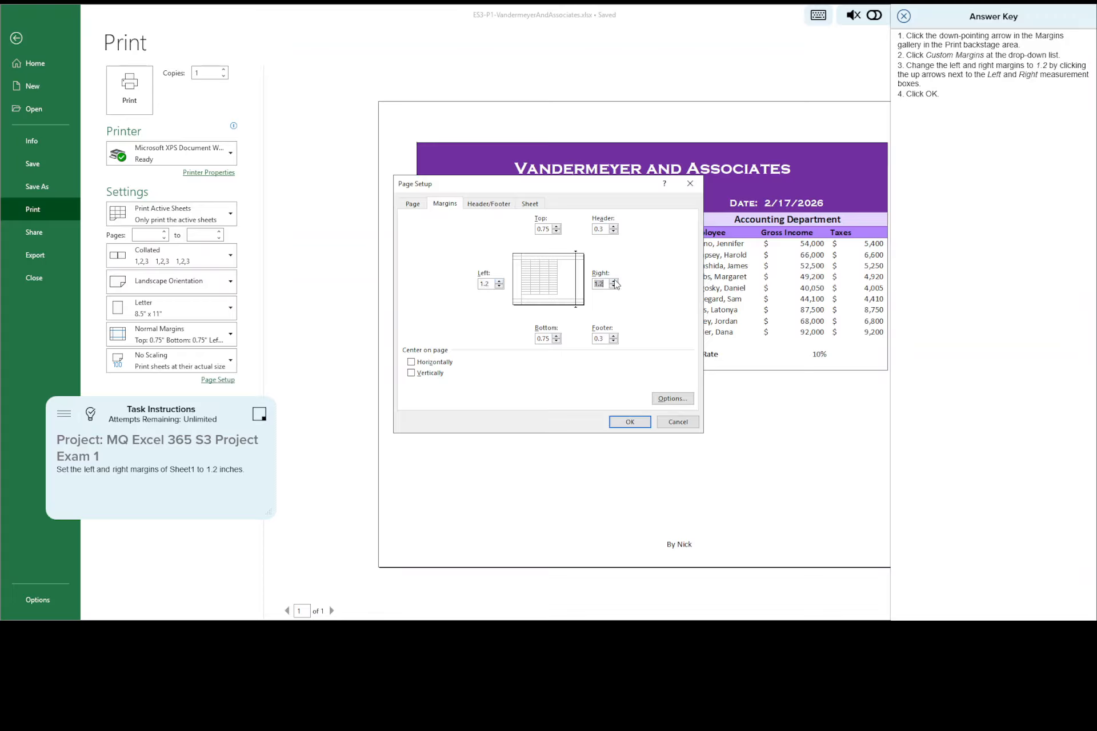
pyautogui.click(902, 17)
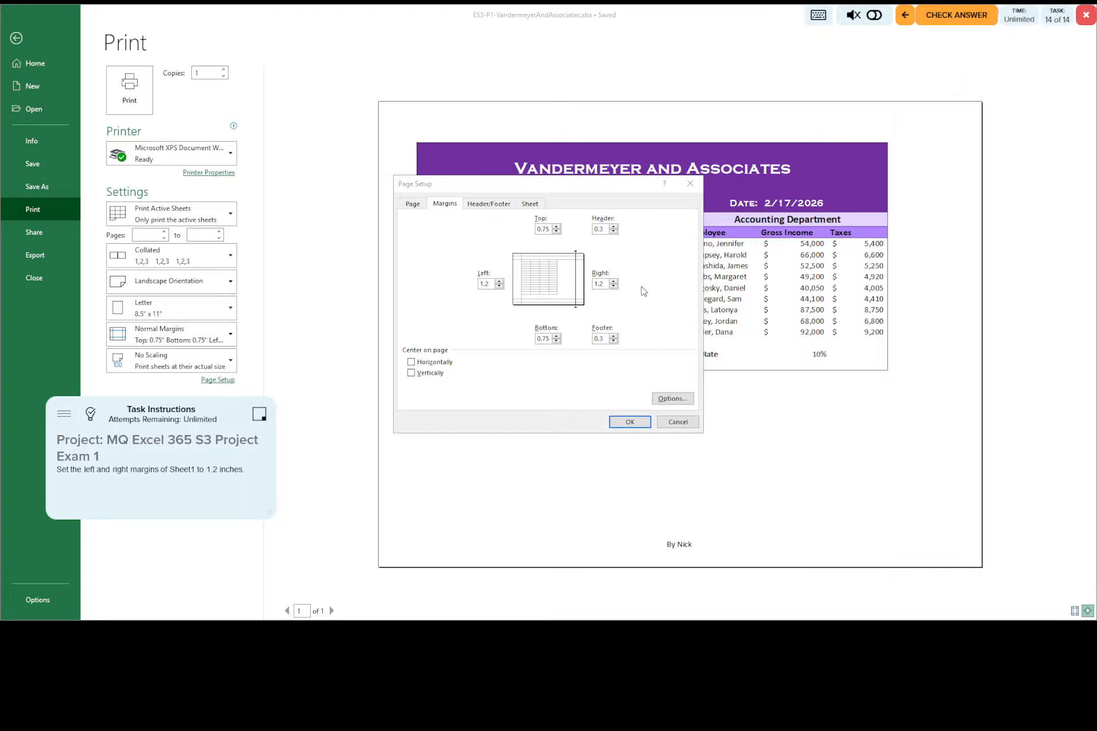
pyautogui.click(634, 423)
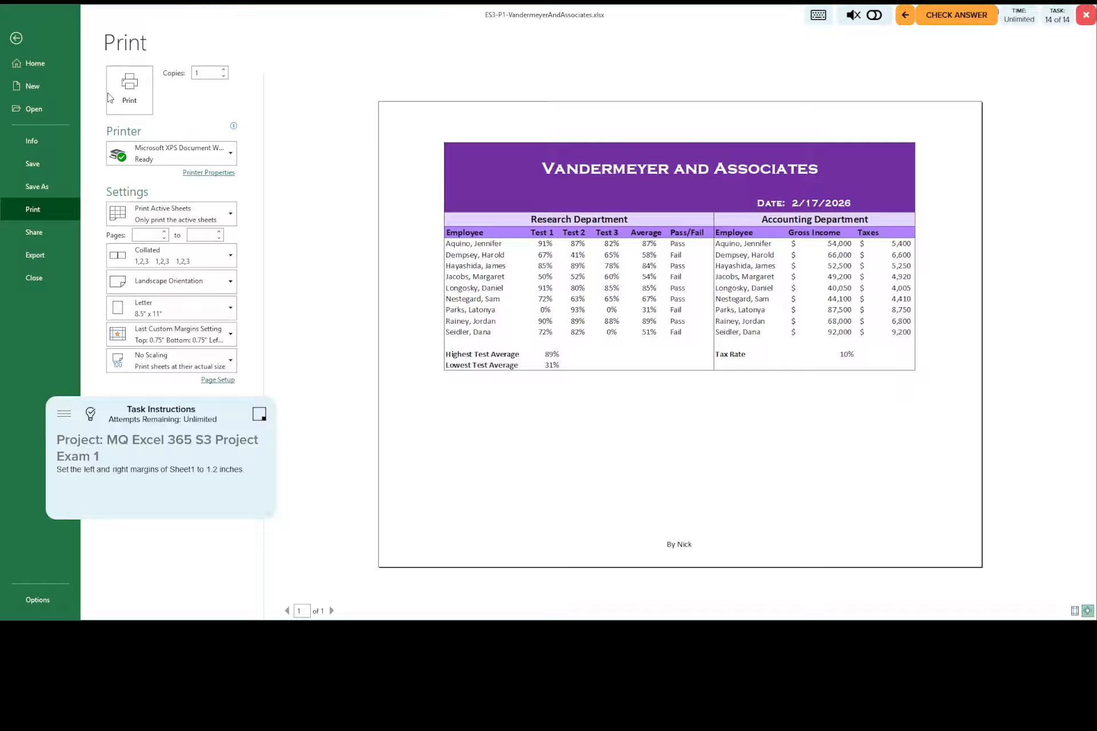
# Step: Submit the finished project for answer checking and exit the exam window
pyautogui.click(952, 18)
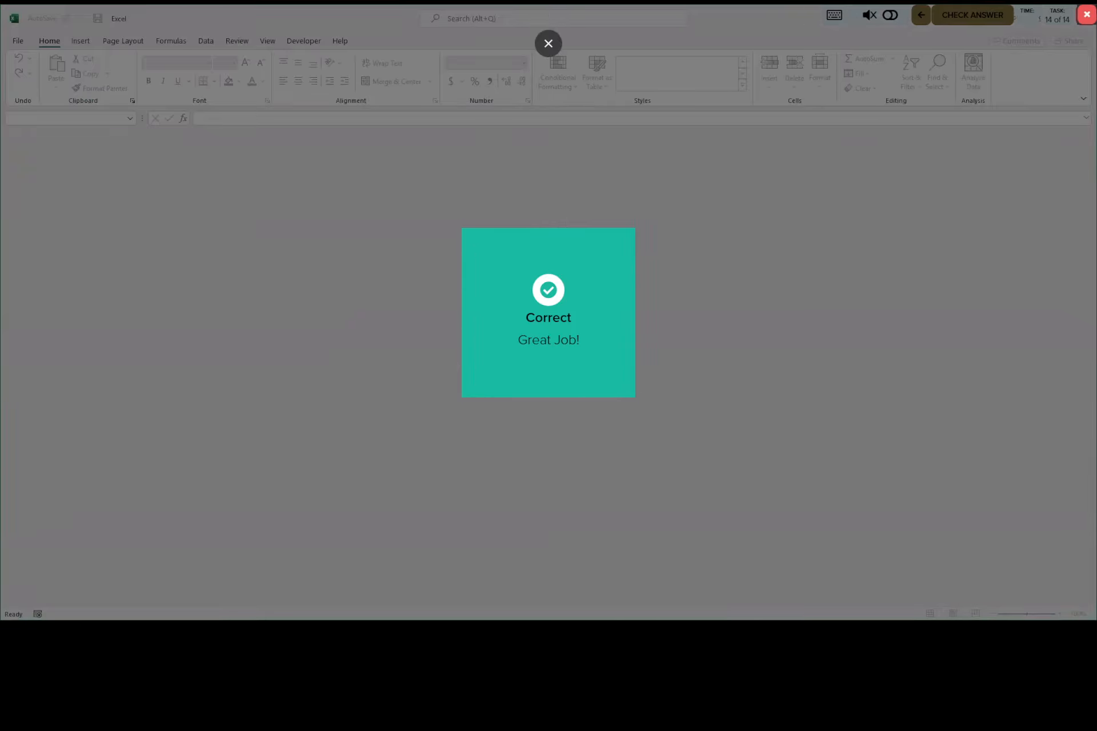
pyautogui.click(1086, 15)
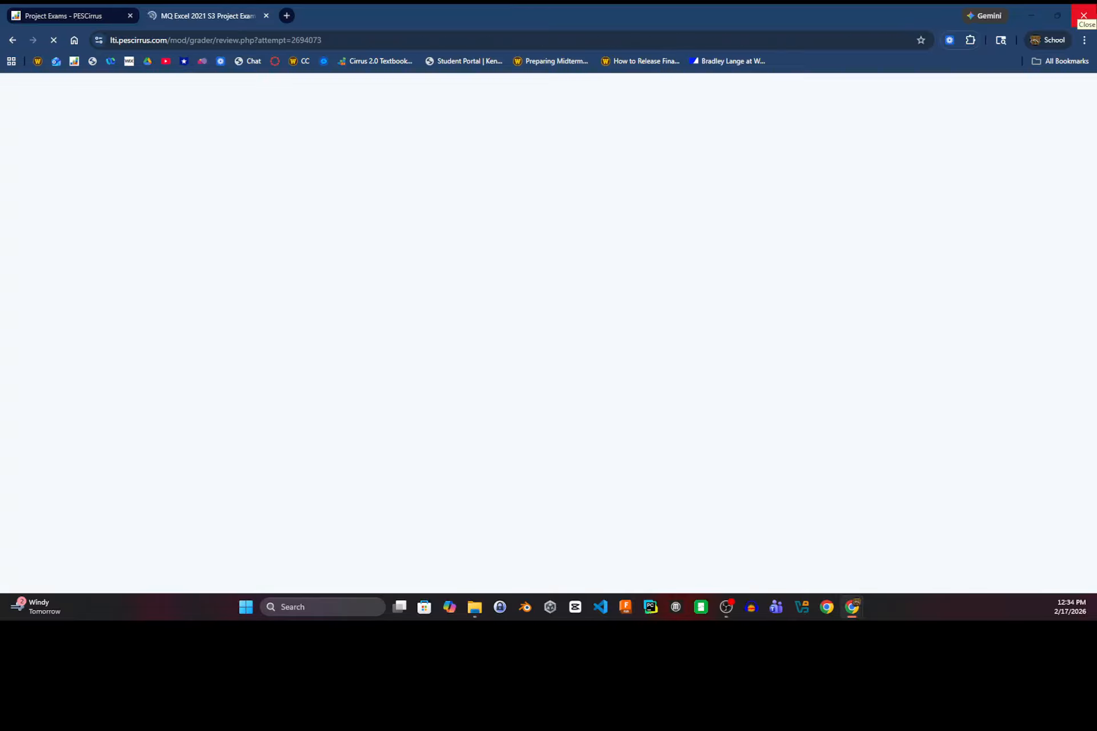